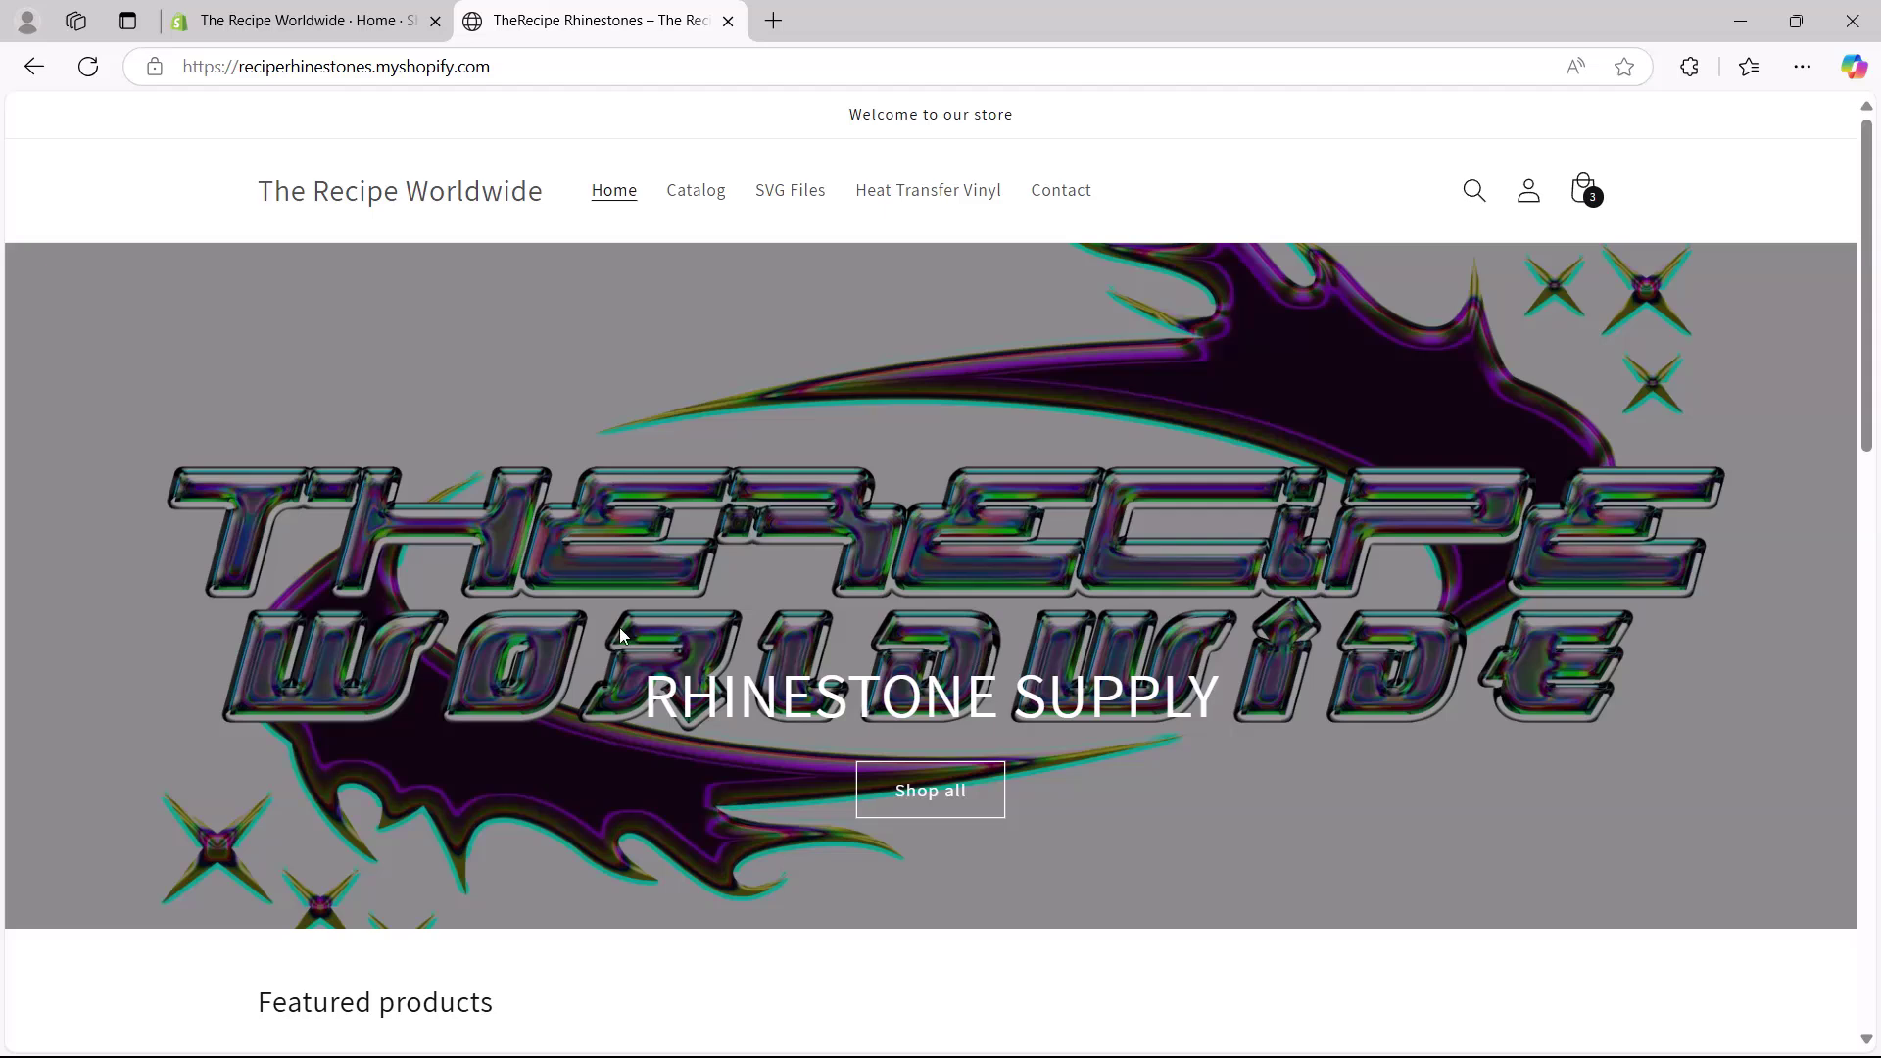
- Scroll to Featured products and open the $4.99 Rhinestone Sheet SVG Files 9x18 Stencil page
{"action": "scroll", "coordinate": [619, 627], "scroll_direction": "down", "scroll_amount": 3}
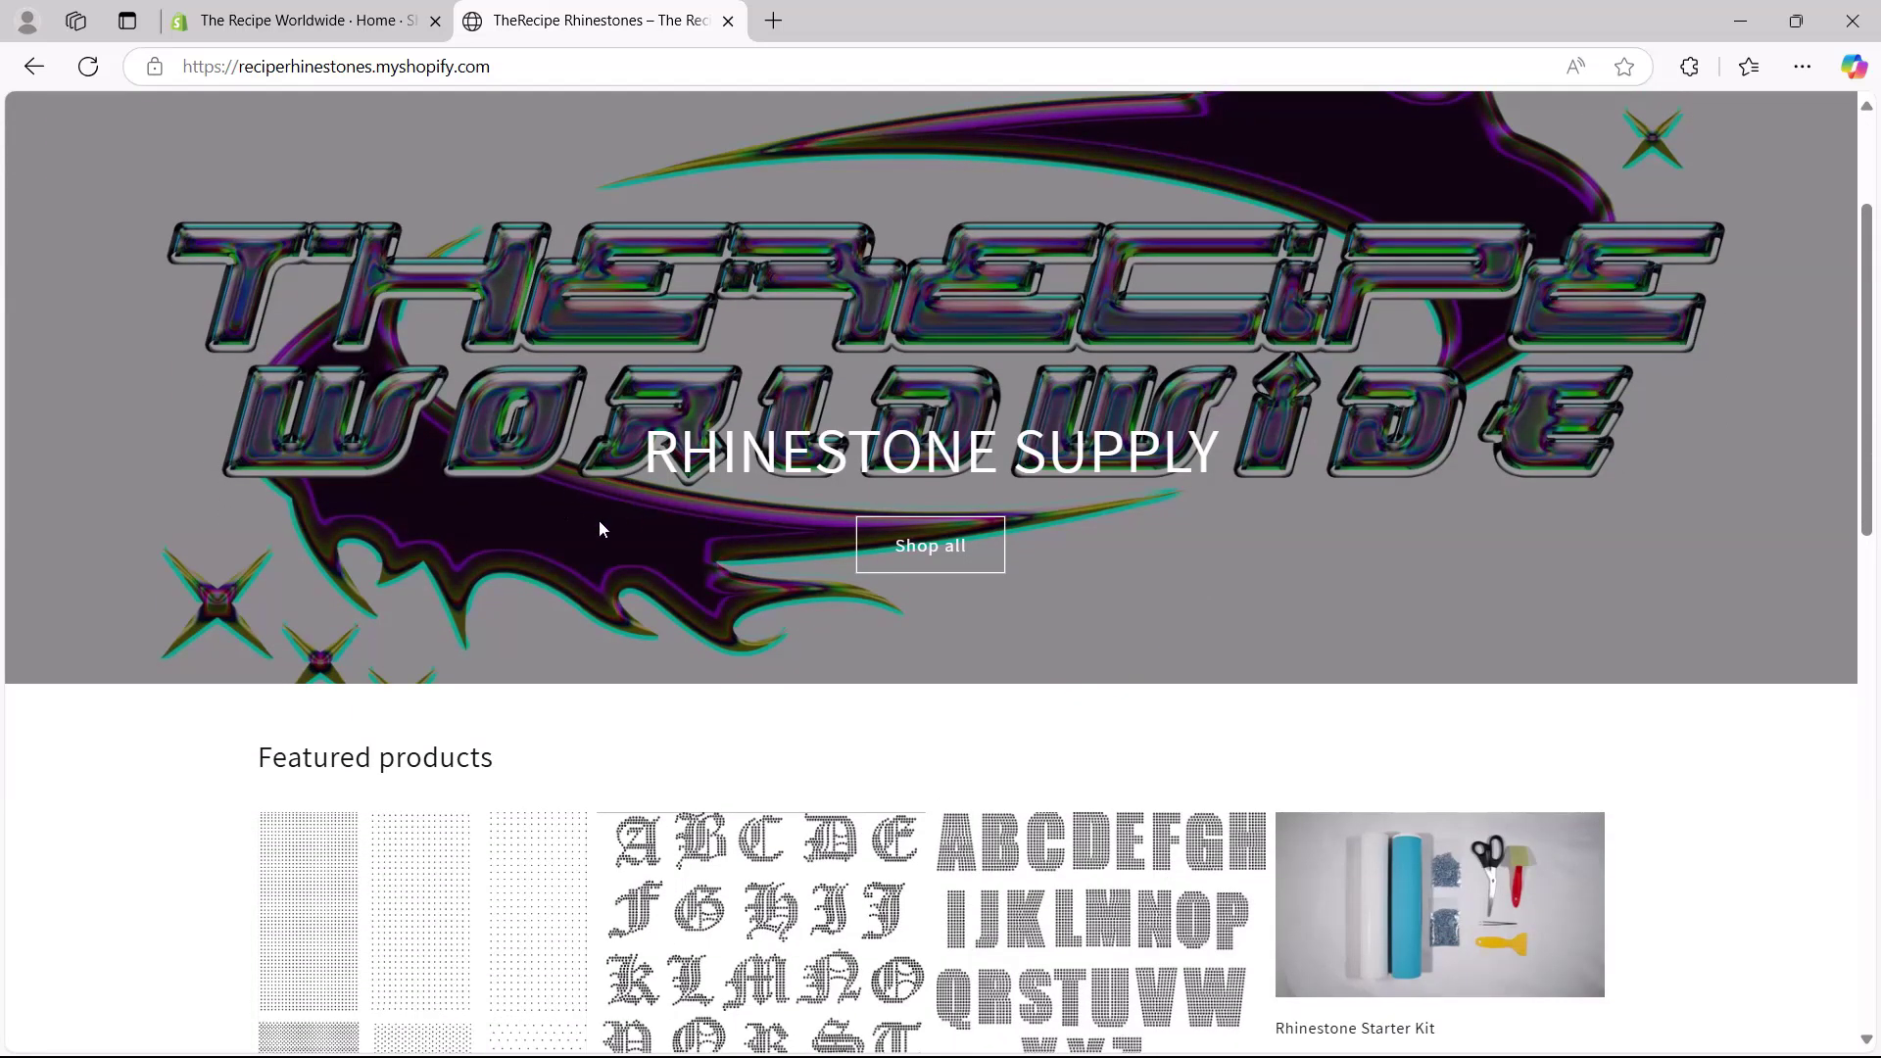
{"action": "scroll", "coordinate": [447, 531], "scroll_direction": "down", "scroll_amount": 1}
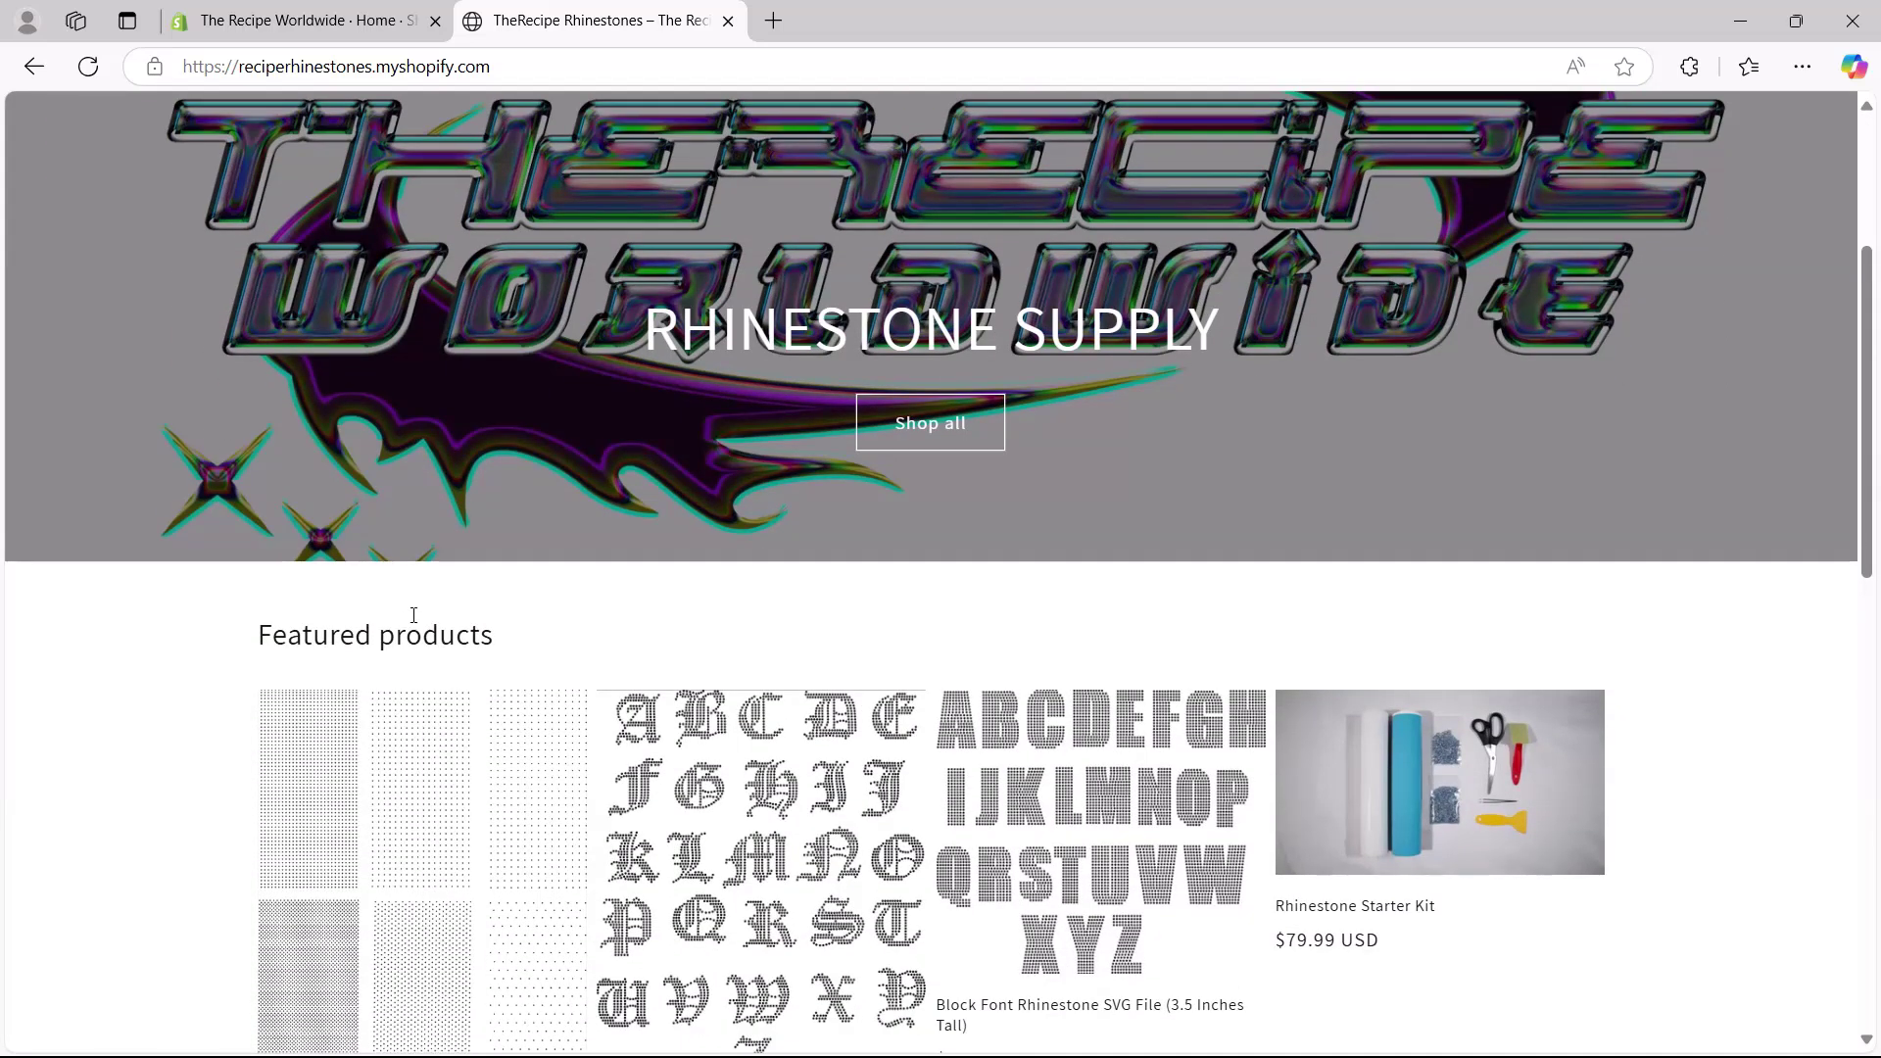
{"action": "scroll", "coordinate": [157, 725], "scroll_direction": "down", "scroll_amount": 2}
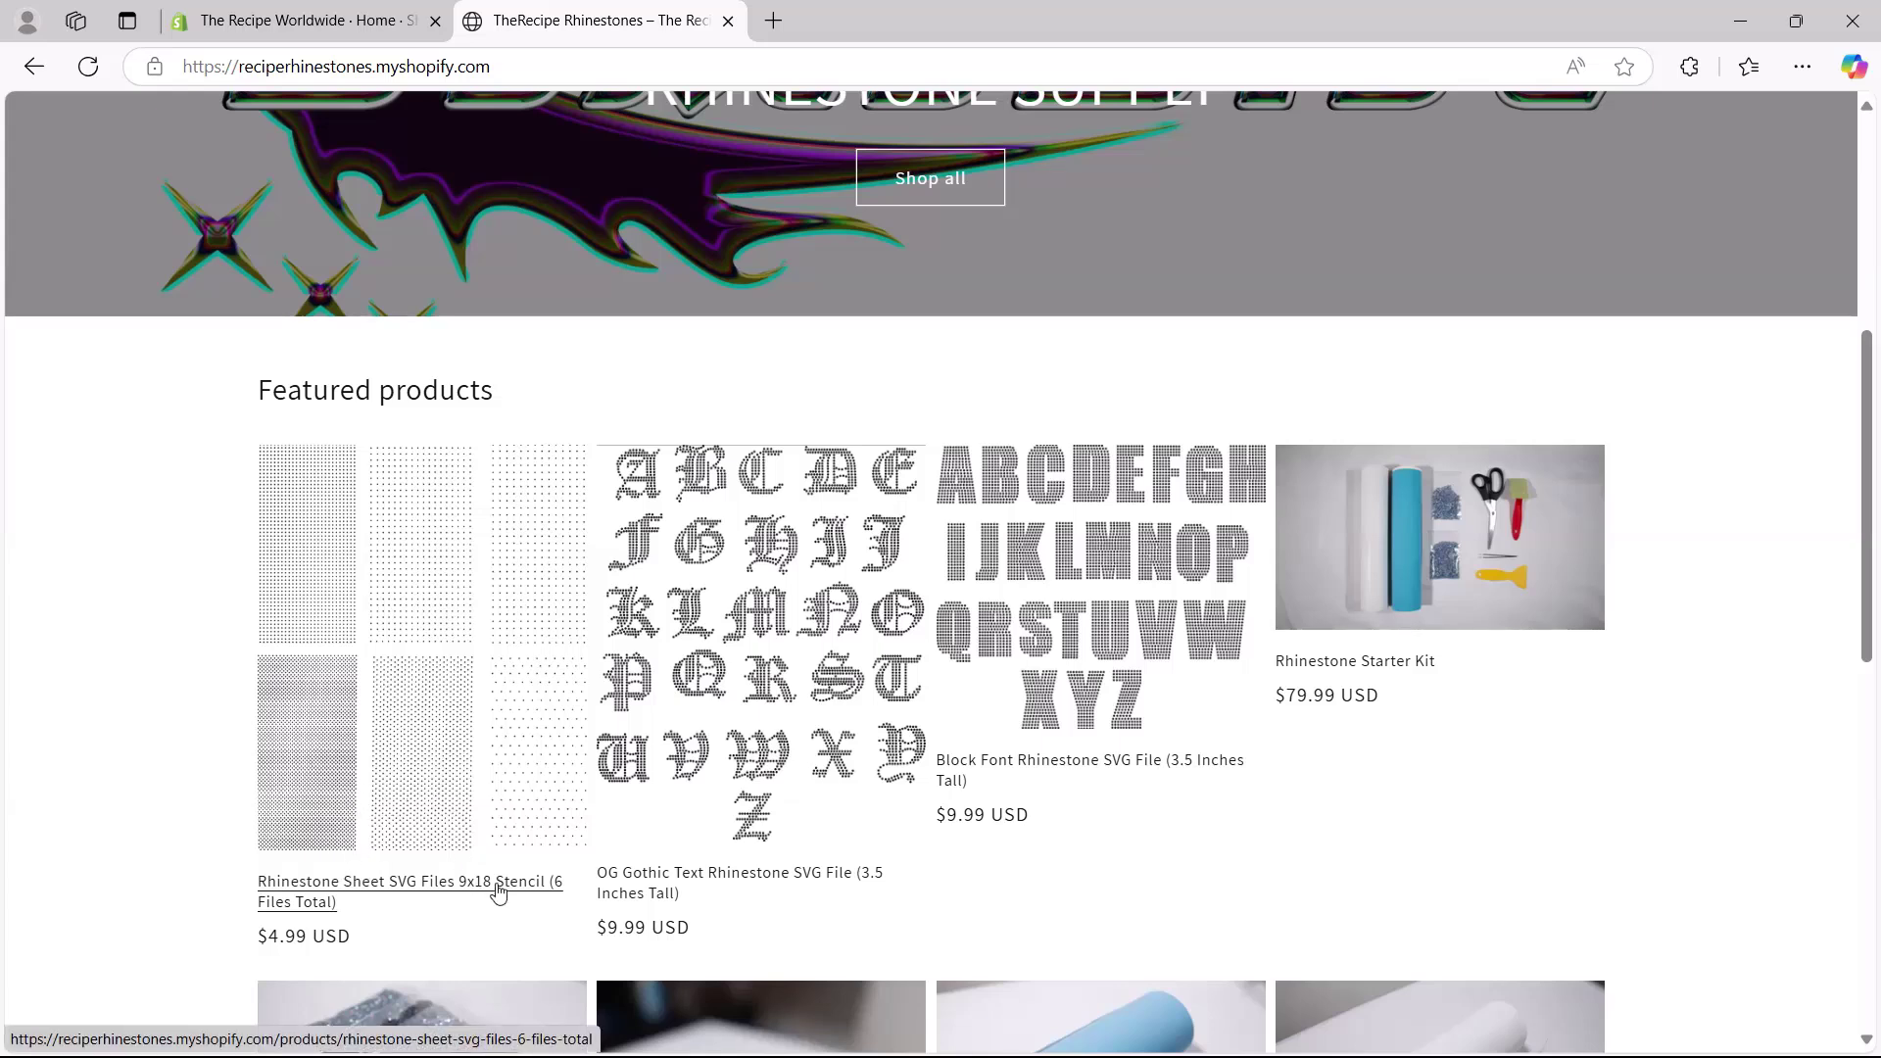
{"action": "left_click", "coordinate": [450, 750]}
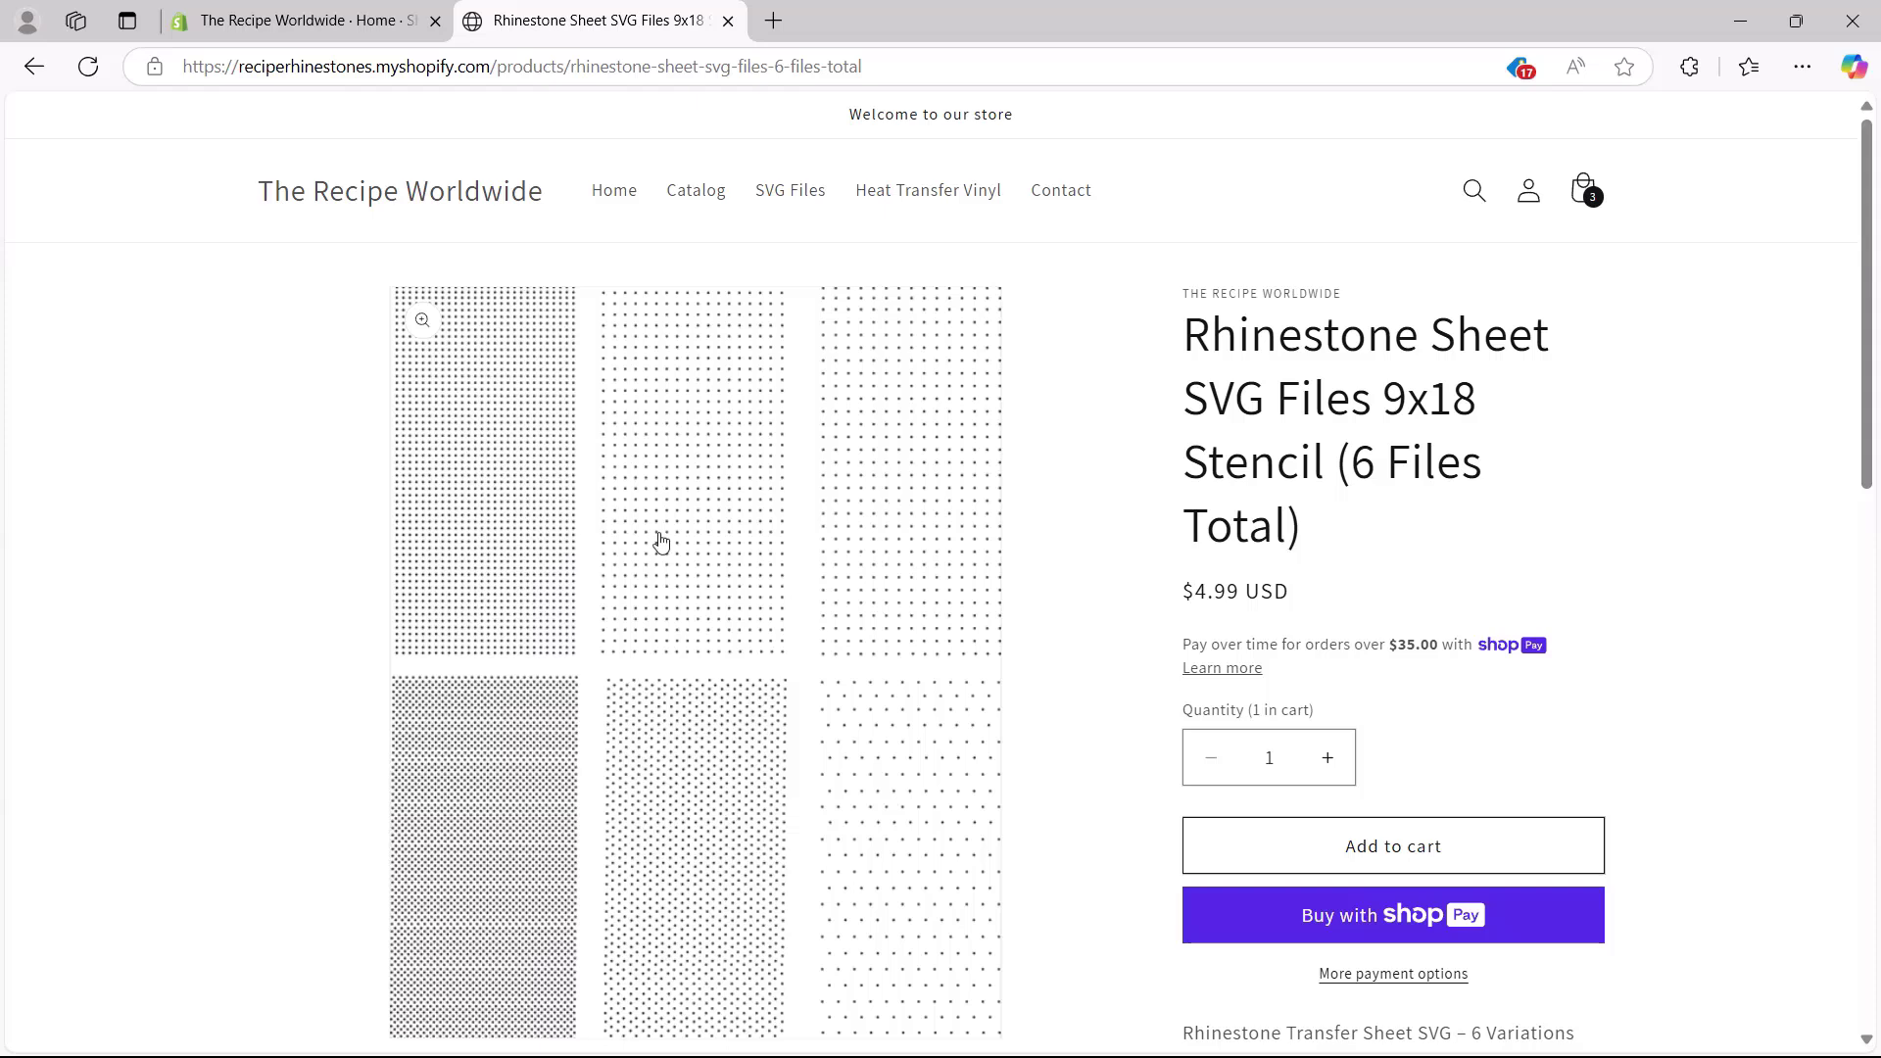
{"action": "scroll", "coordinate": [576, 846], "scroll_direction": "down", "scroll_amount": 2}
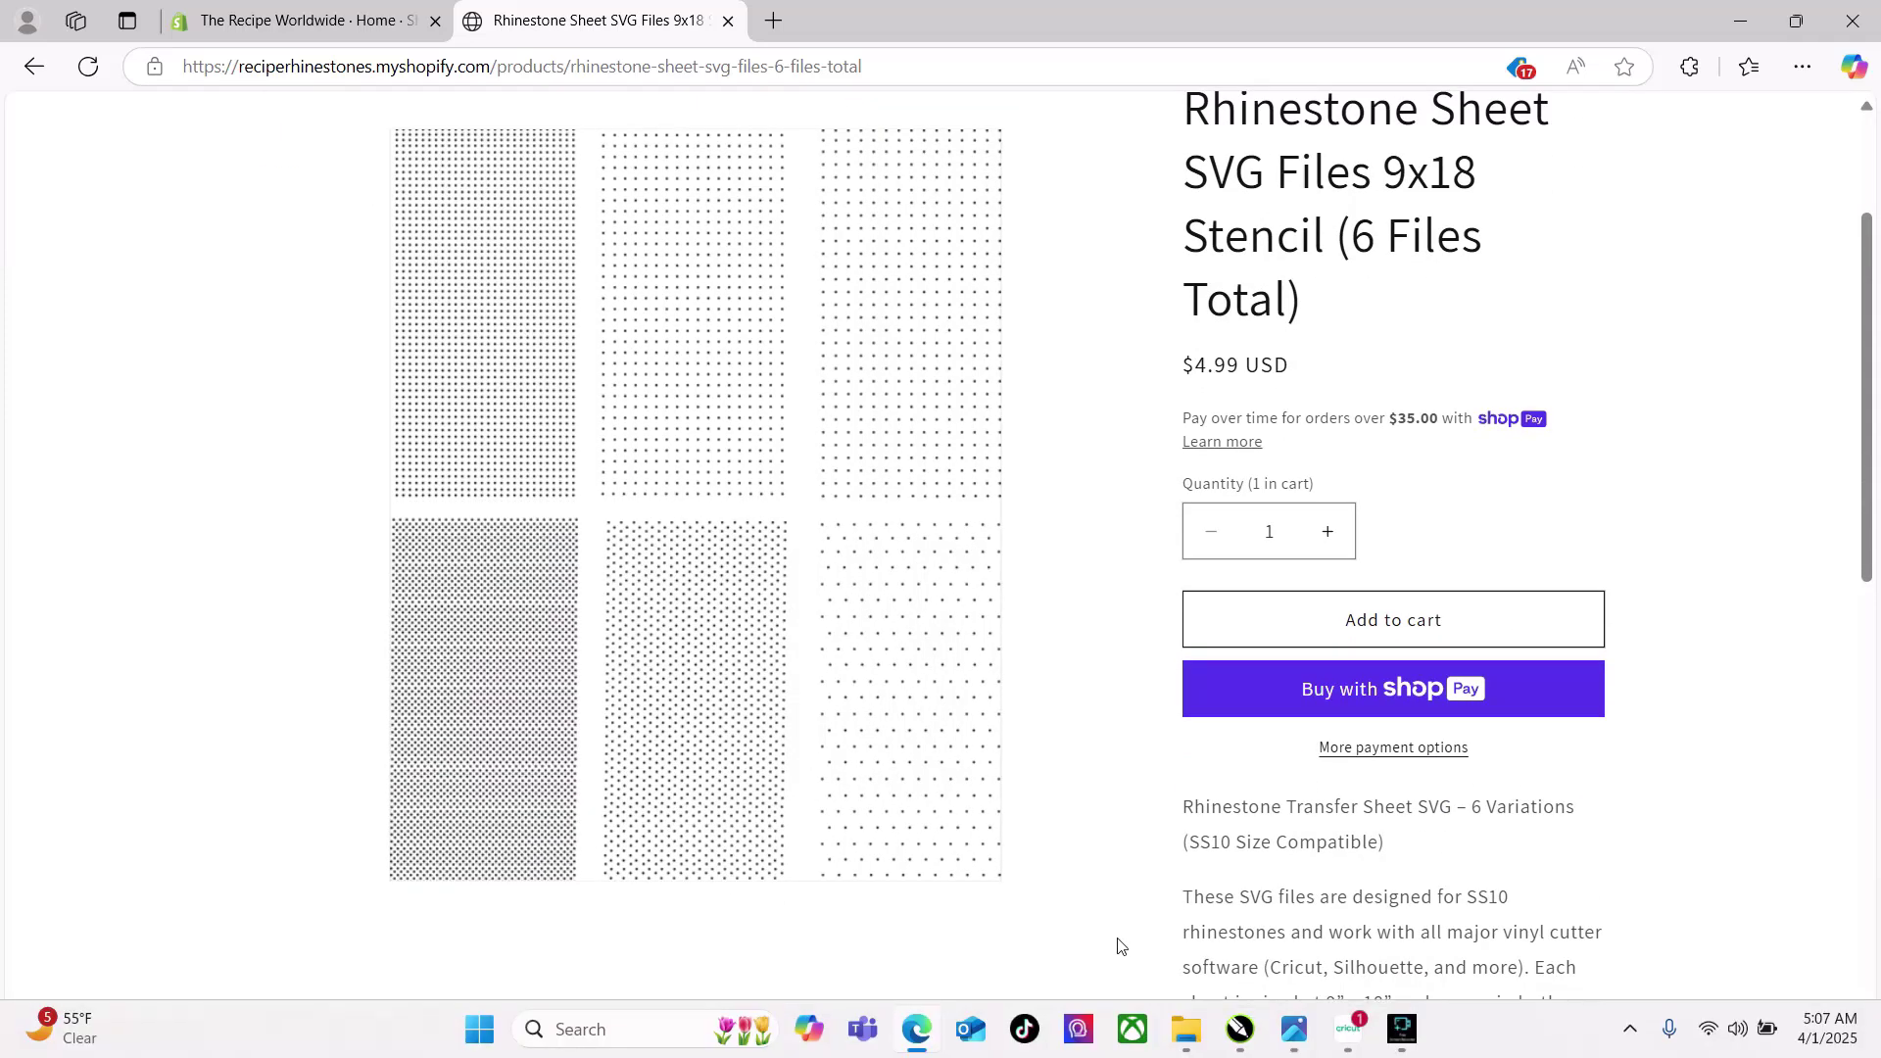
{"action": "left_click", "coordinate": [980, 1037]}
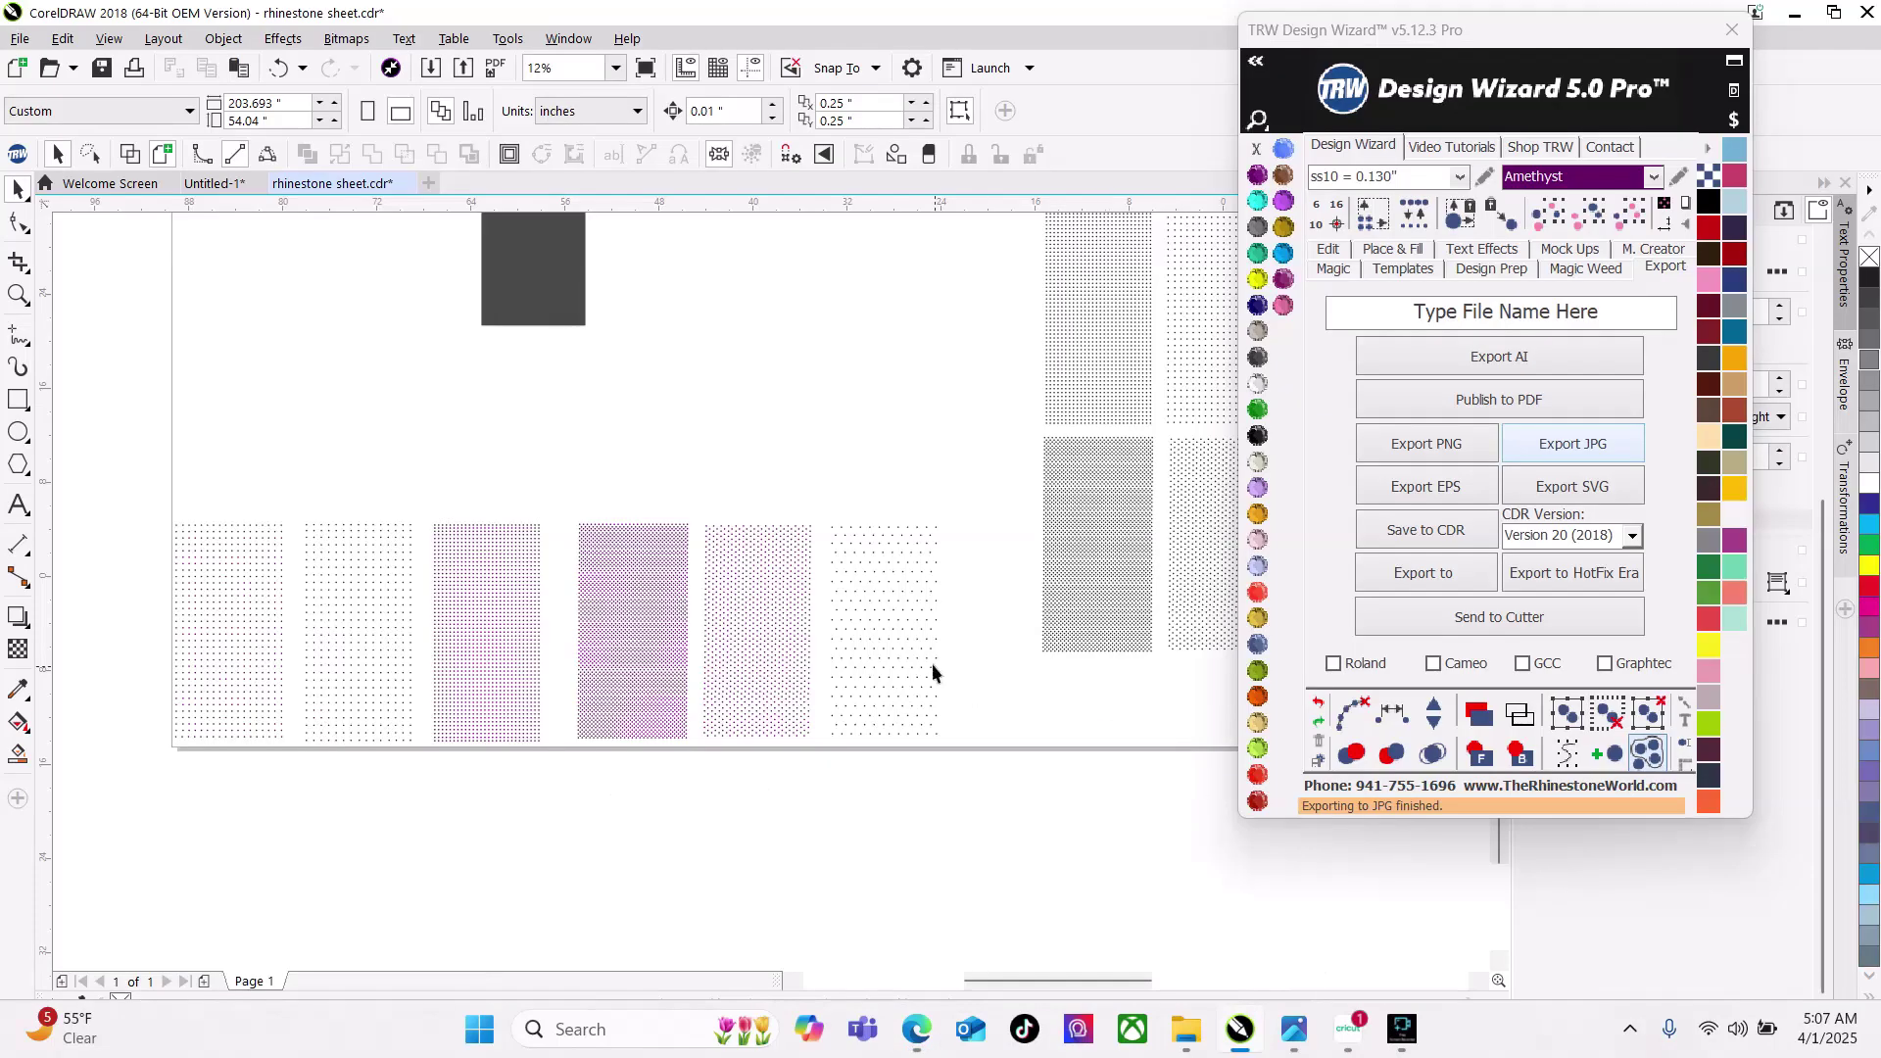
{"action": "scroll", "coordinate": [647, 431], "scroll_direction": "down", "scroll_amount": 2}
{"action": "left_click", "coordinate": [593, 353]}
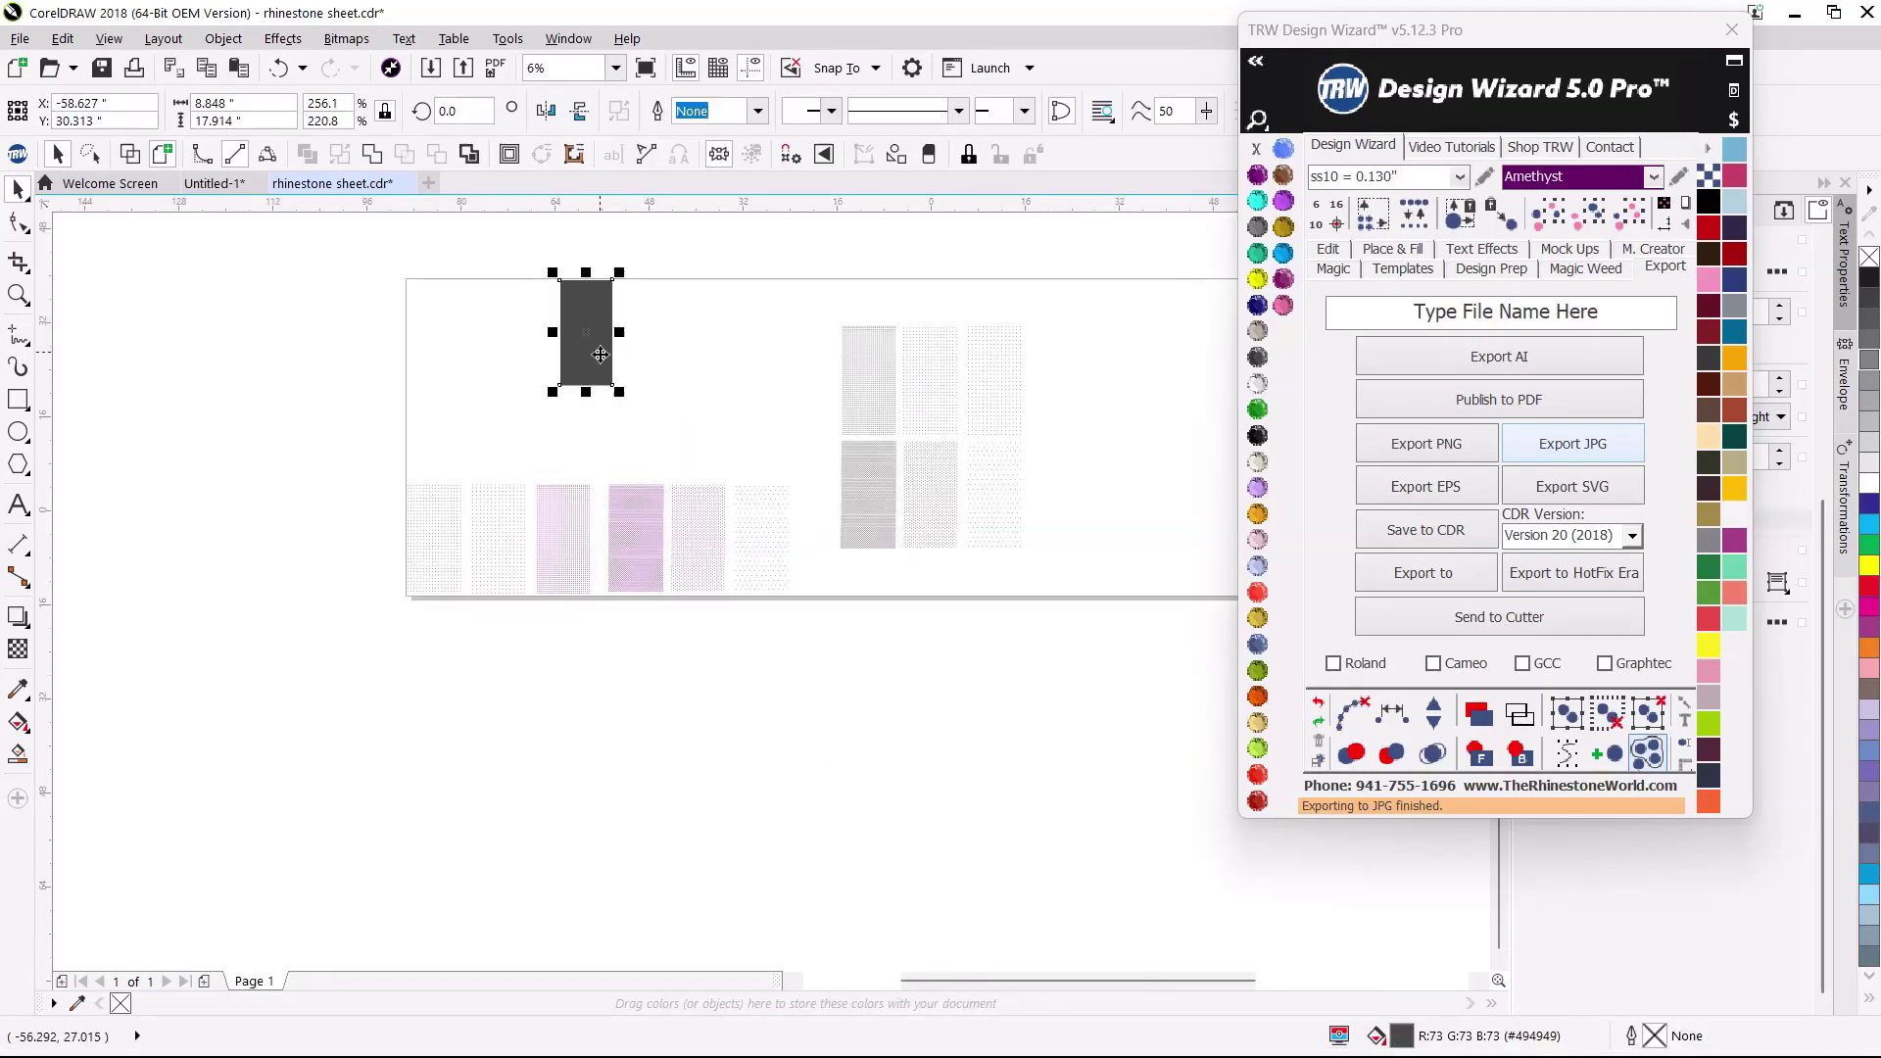
{"action": "left_click", "coordinate": [629, 462]}
{"action": "scroll", "coordinate": [461, 578], "scroll_direction": "up", "scroll_amount": 3}
{"action": "scroll", "coordinate": [461, 578], "scroll_direction": "up", "scroll_amount": 5}
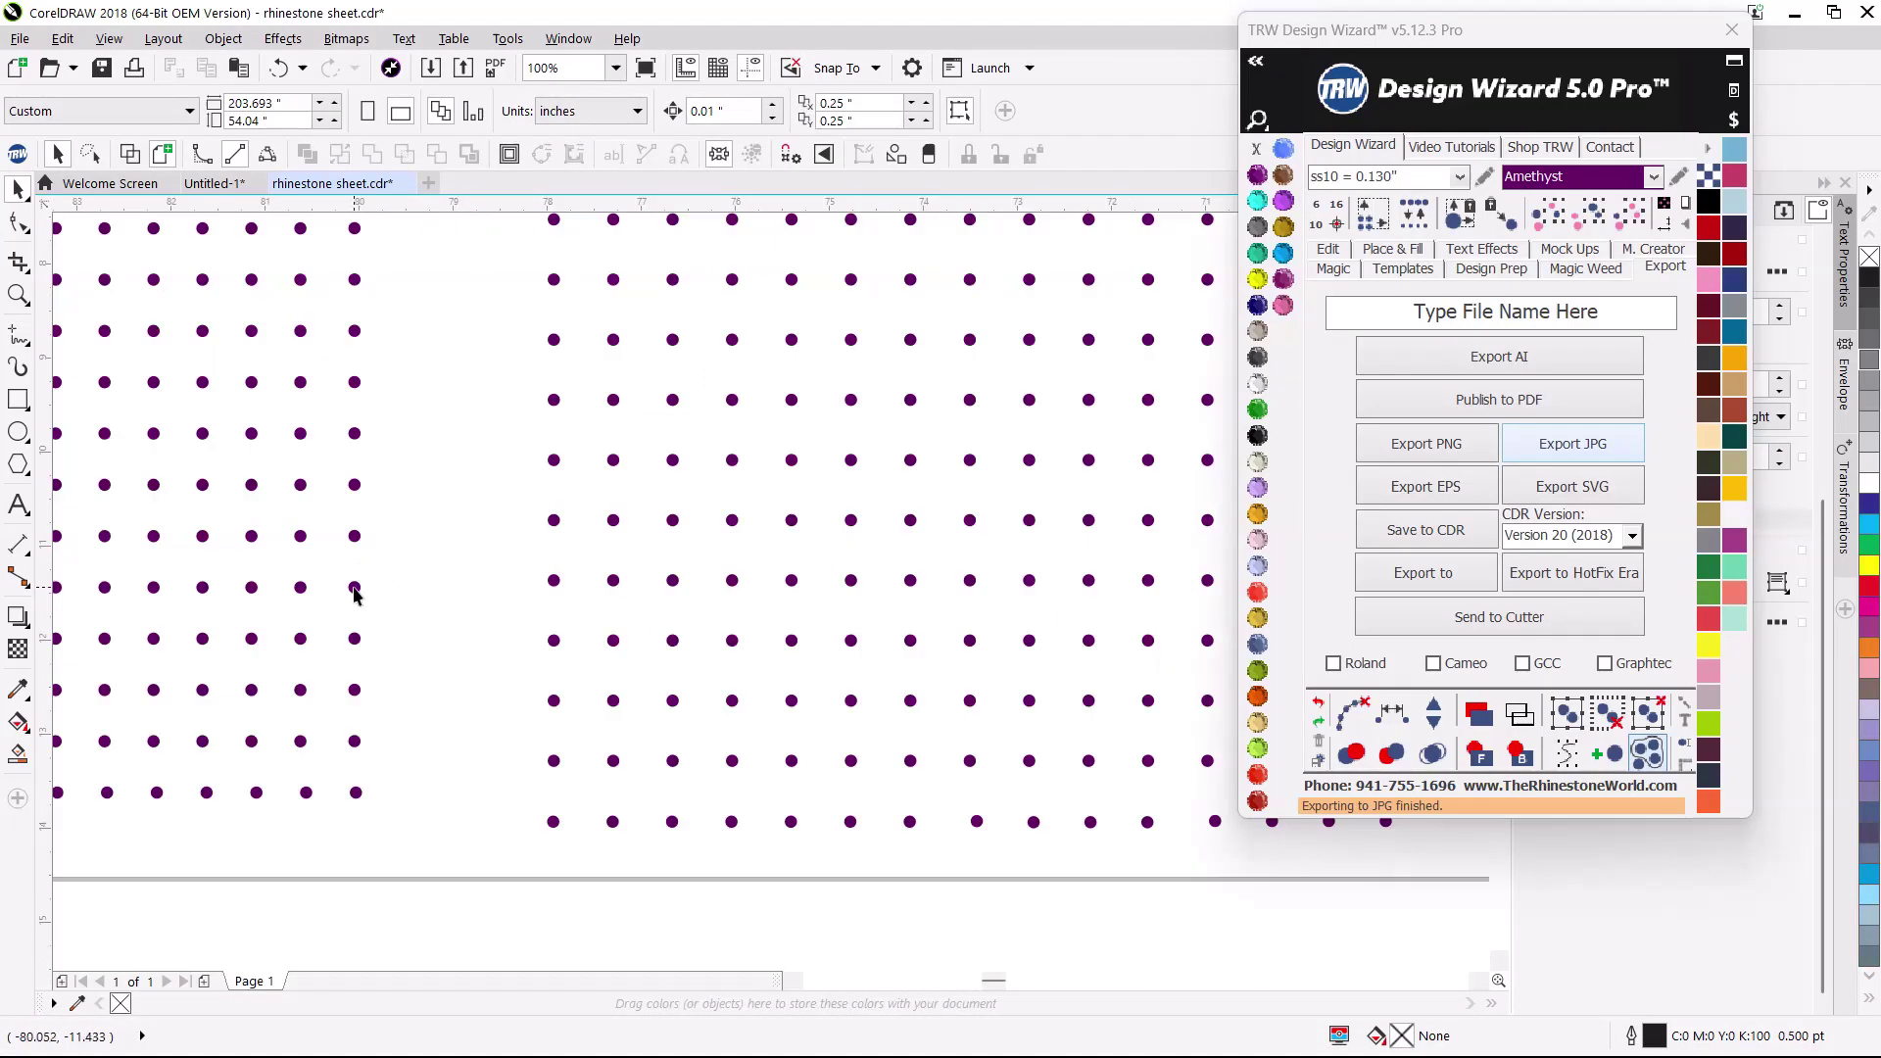
{"action": "left_click", "coordinate": [356, 588]}
{"action": "left_click", "coordinate": [554, 641]}
{"action": "scroll", "coordinate": [554, 642], "scroll_direction": "down", "scroll_amount": 4}
{"action": "left_click", "coordinate": [880, 644]}
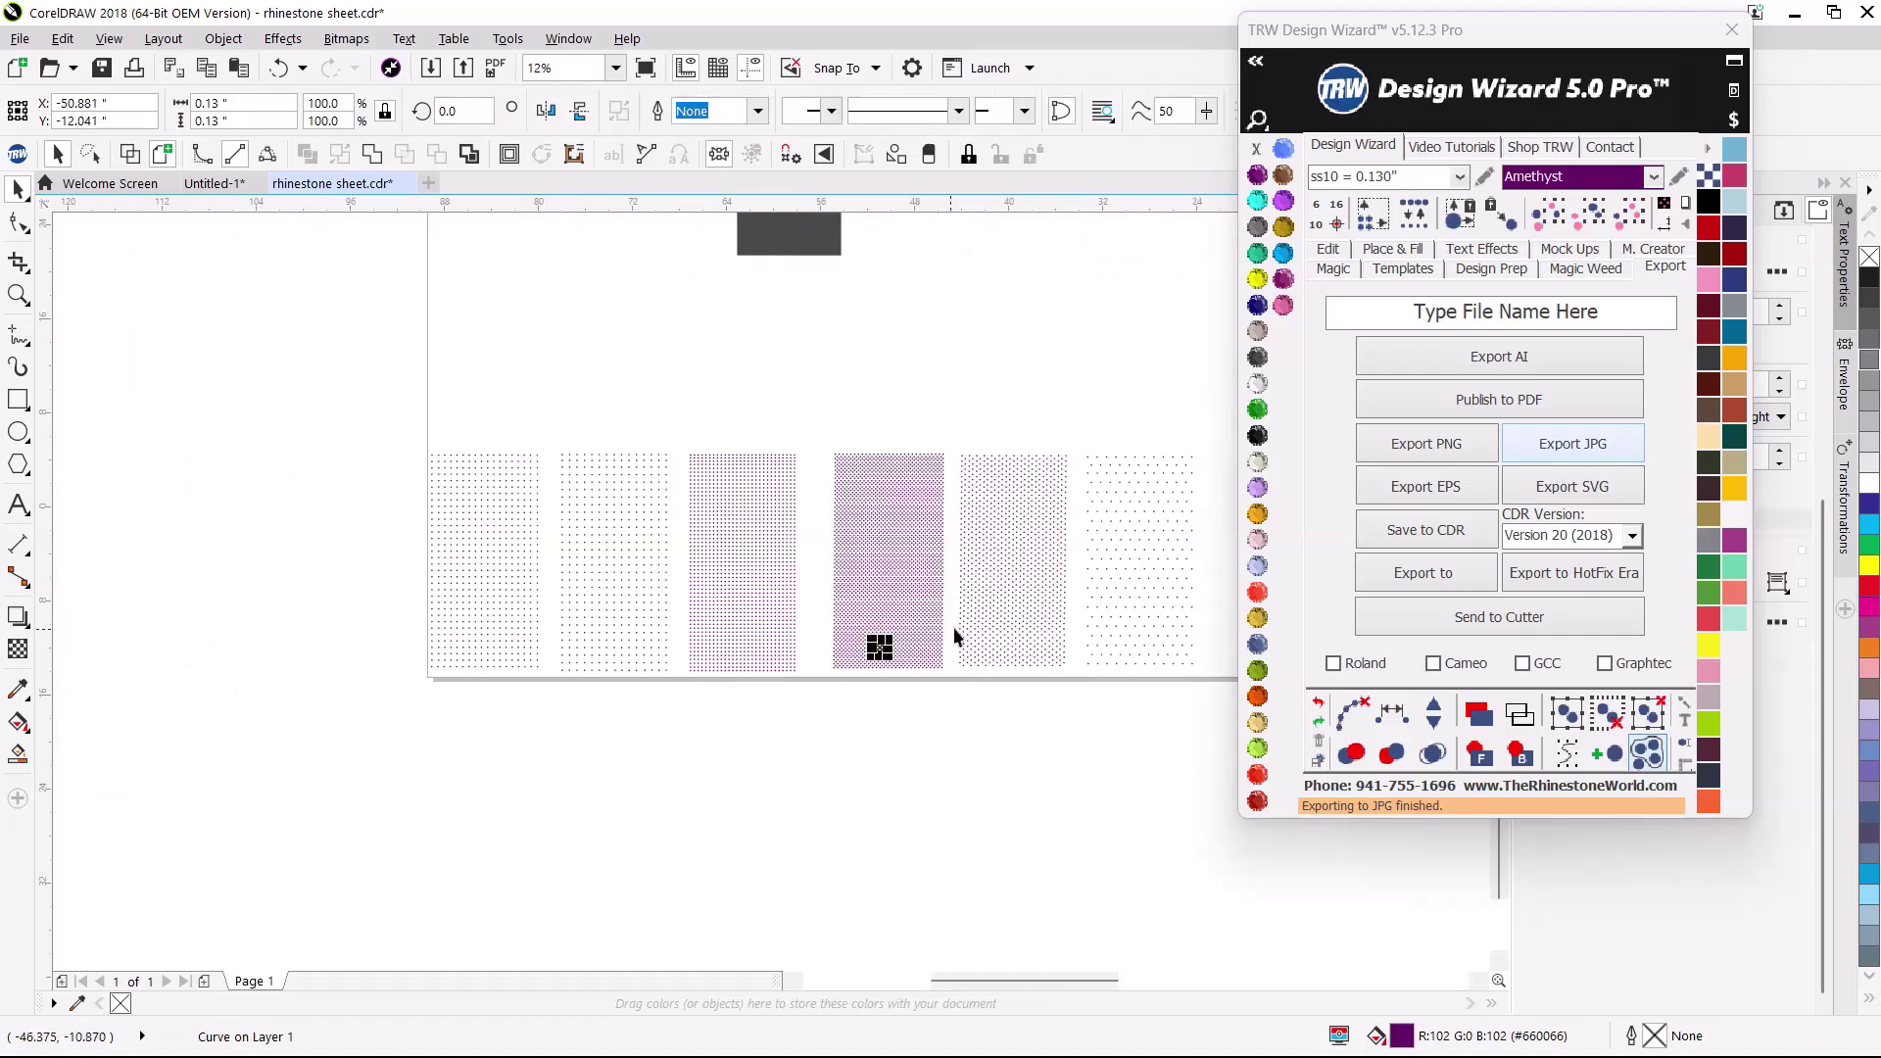
{"action": "left_click", "coordinate": [1115, 588]}
{"action": "left_click", "coordinate": [789, 539]}
{"action": "left_click", "coordinate": [613, 536]}
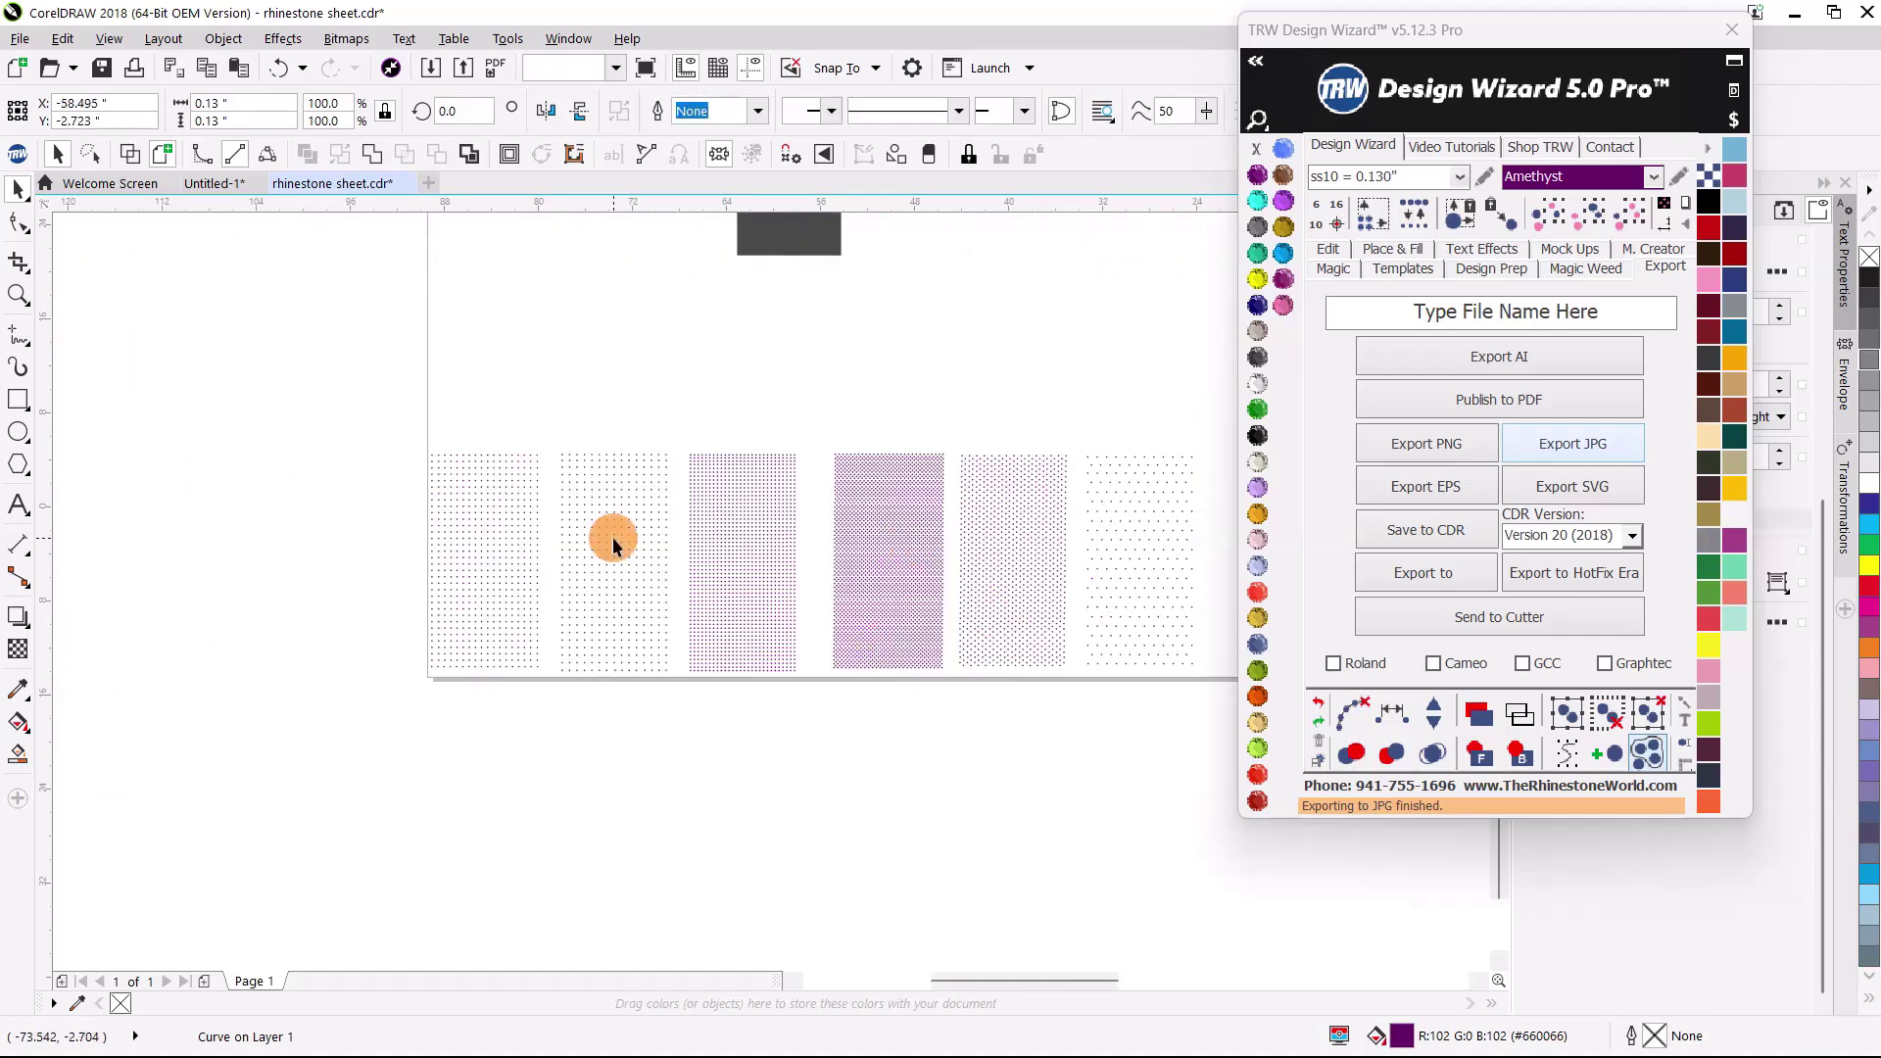
{"action": "left_click", "coordinate": [689, 516]}
{"action": "left_click", "coordinate": [602, 491]}
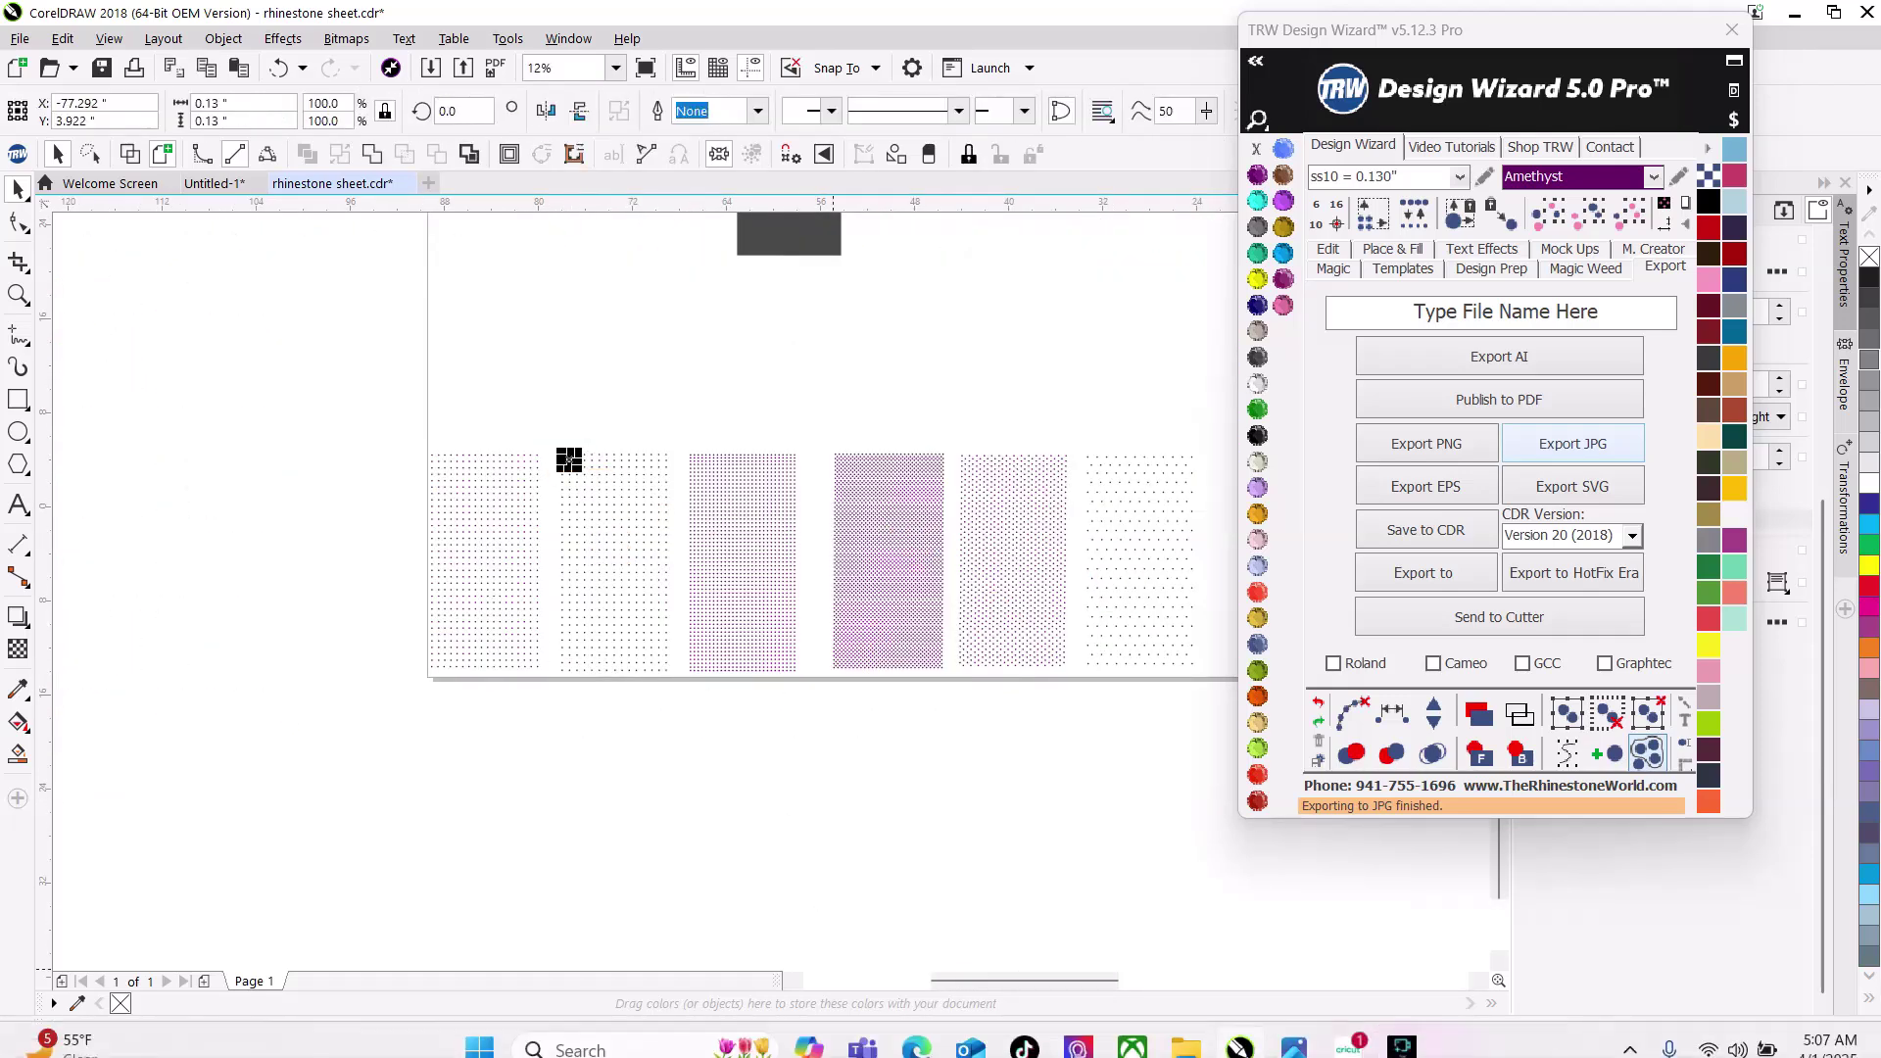
{"action": "left_click", "coordinate": [916, 1029]}
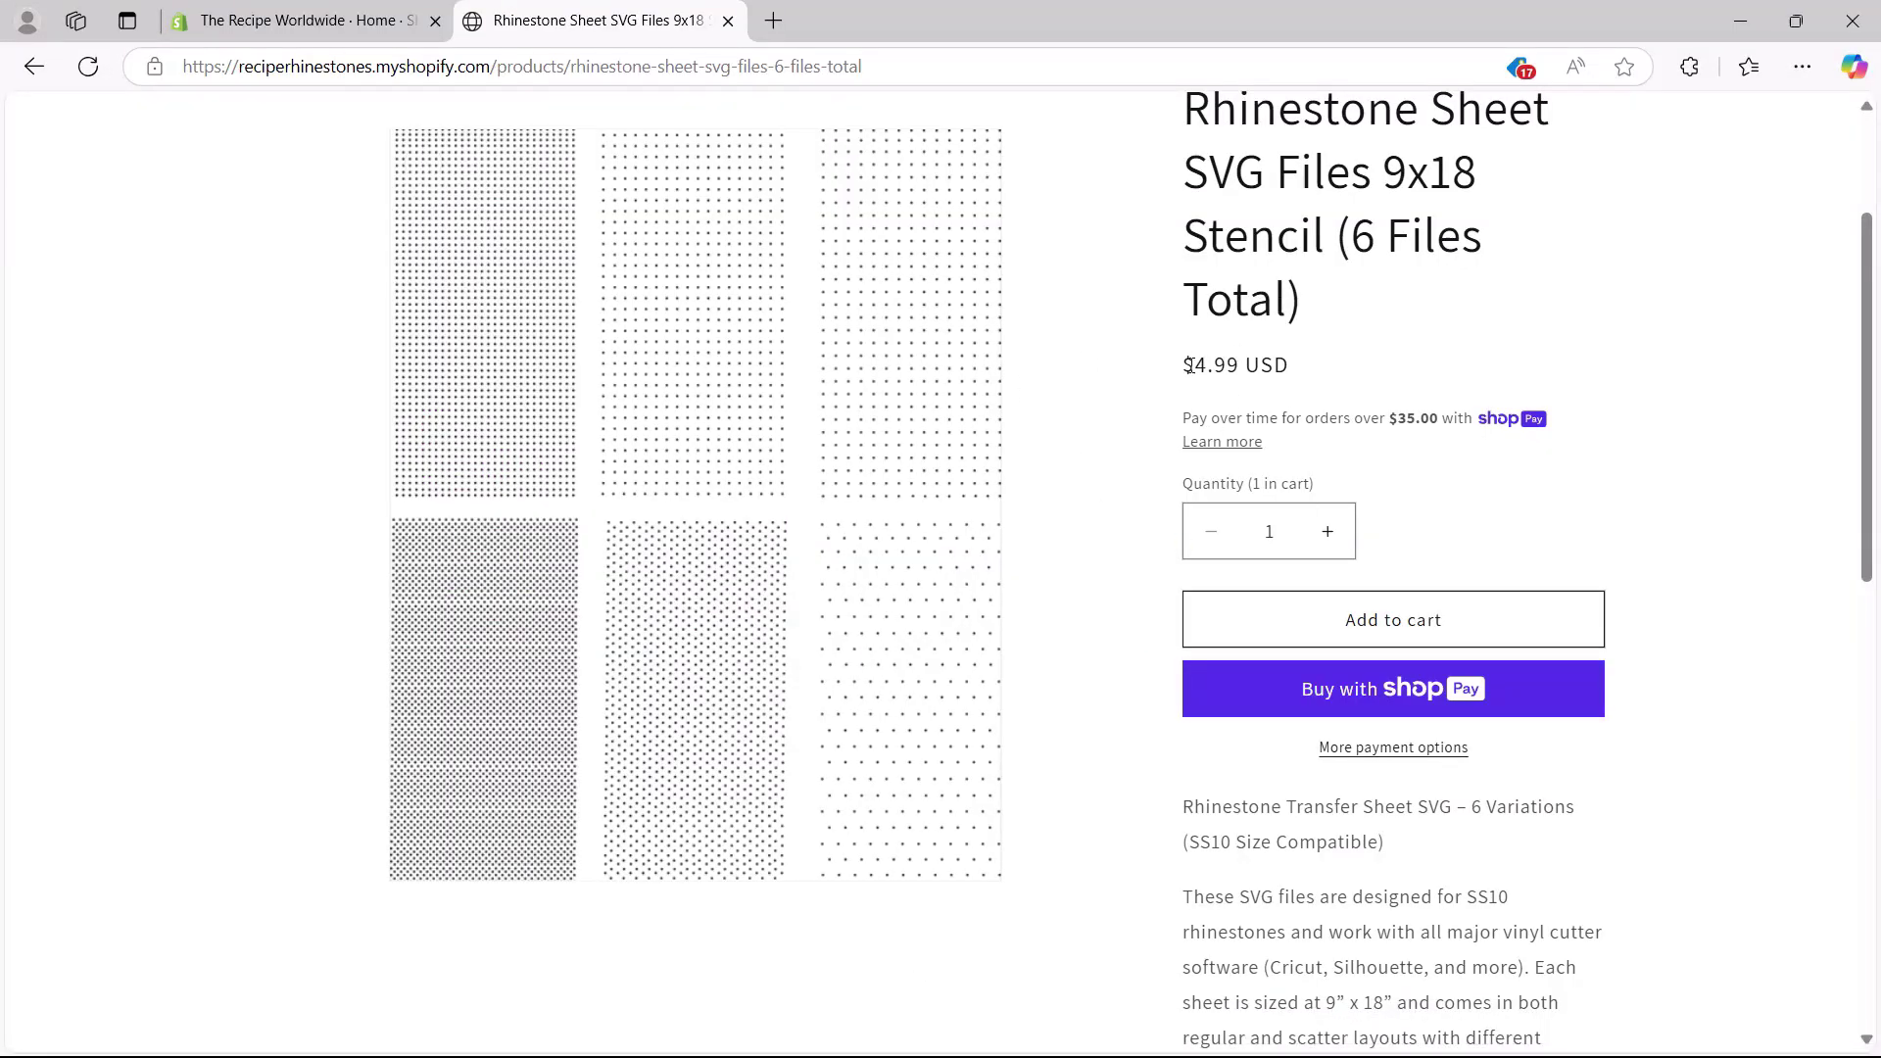
- Return to the store homepage, reopen the Rhinestone Sheet SVG Files product and add it to the cart
{"action": "scroll", "coordinate": [1188, 366], "scroll_direction": "up", "scroll_amount": 2}
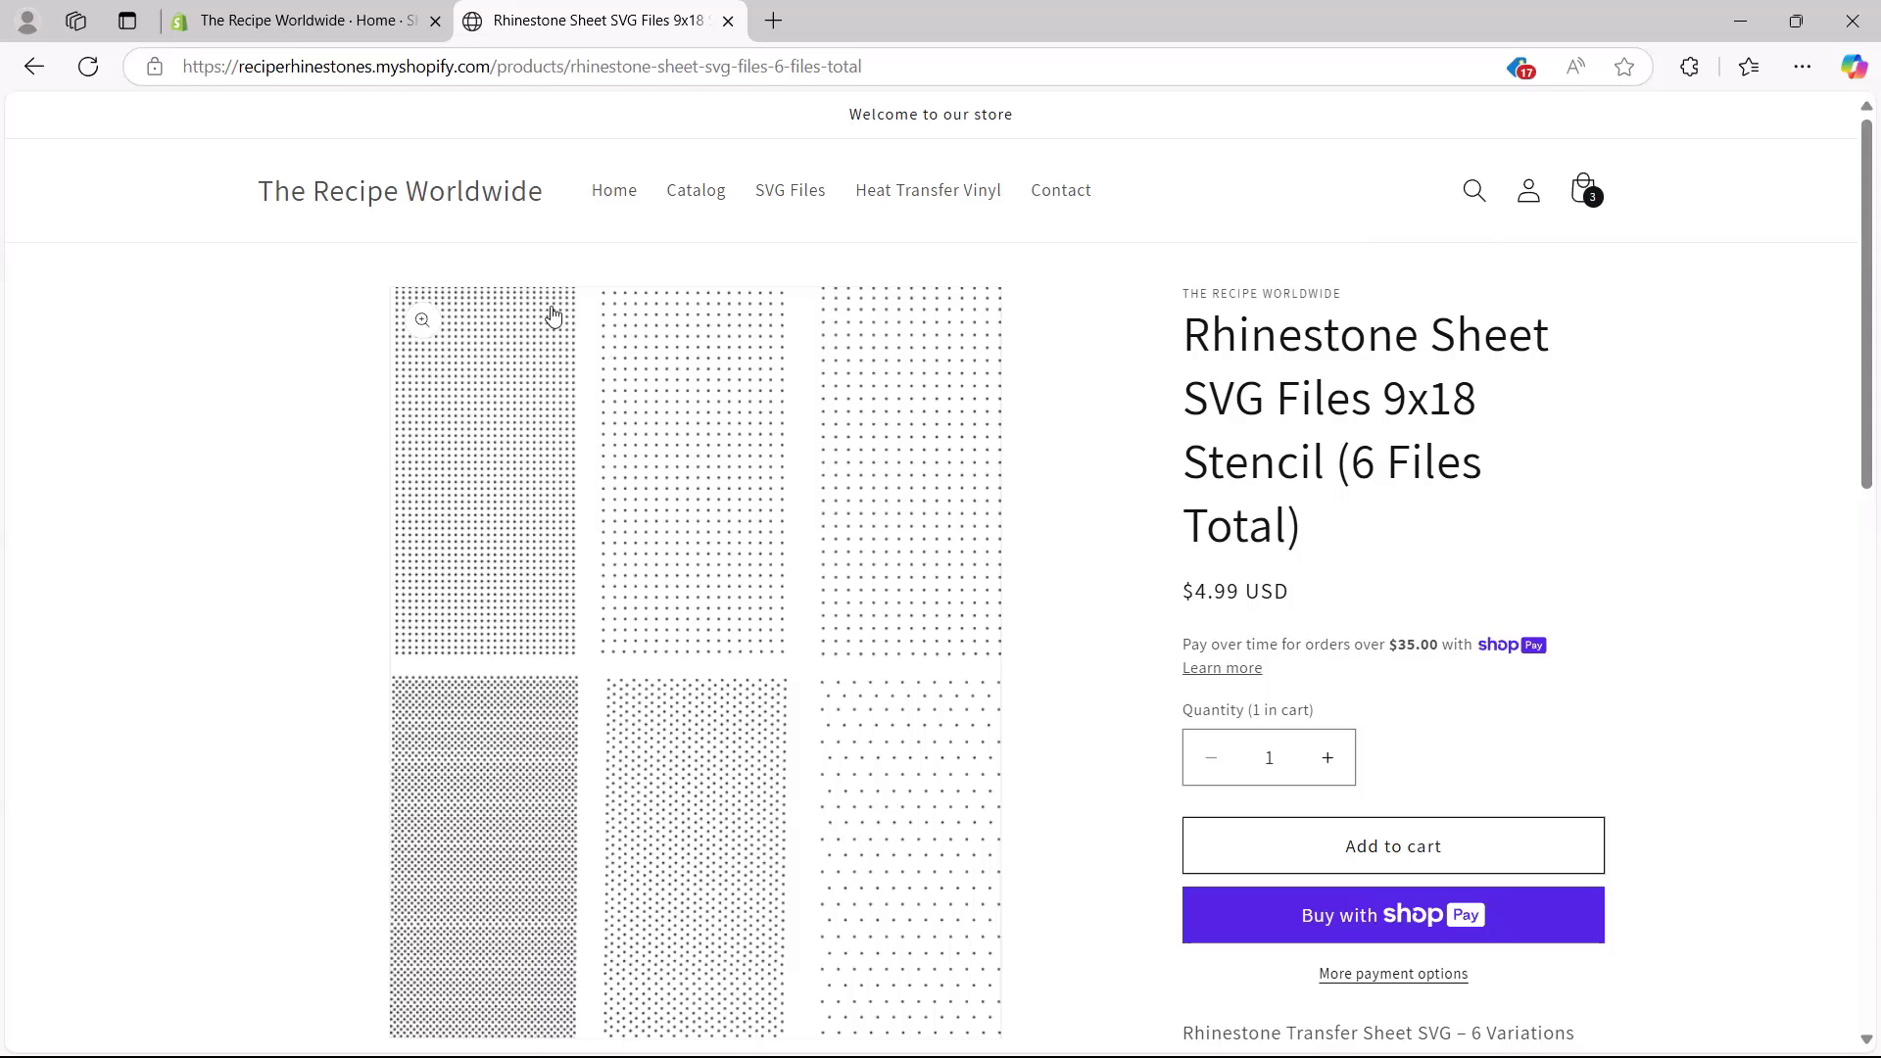
{"action": "left_click", "coordinate": [619, 196]}
{"action": "scroll", "coordinate": [768, 625], "scroll_direction": "down", "scroll_amount": 10}
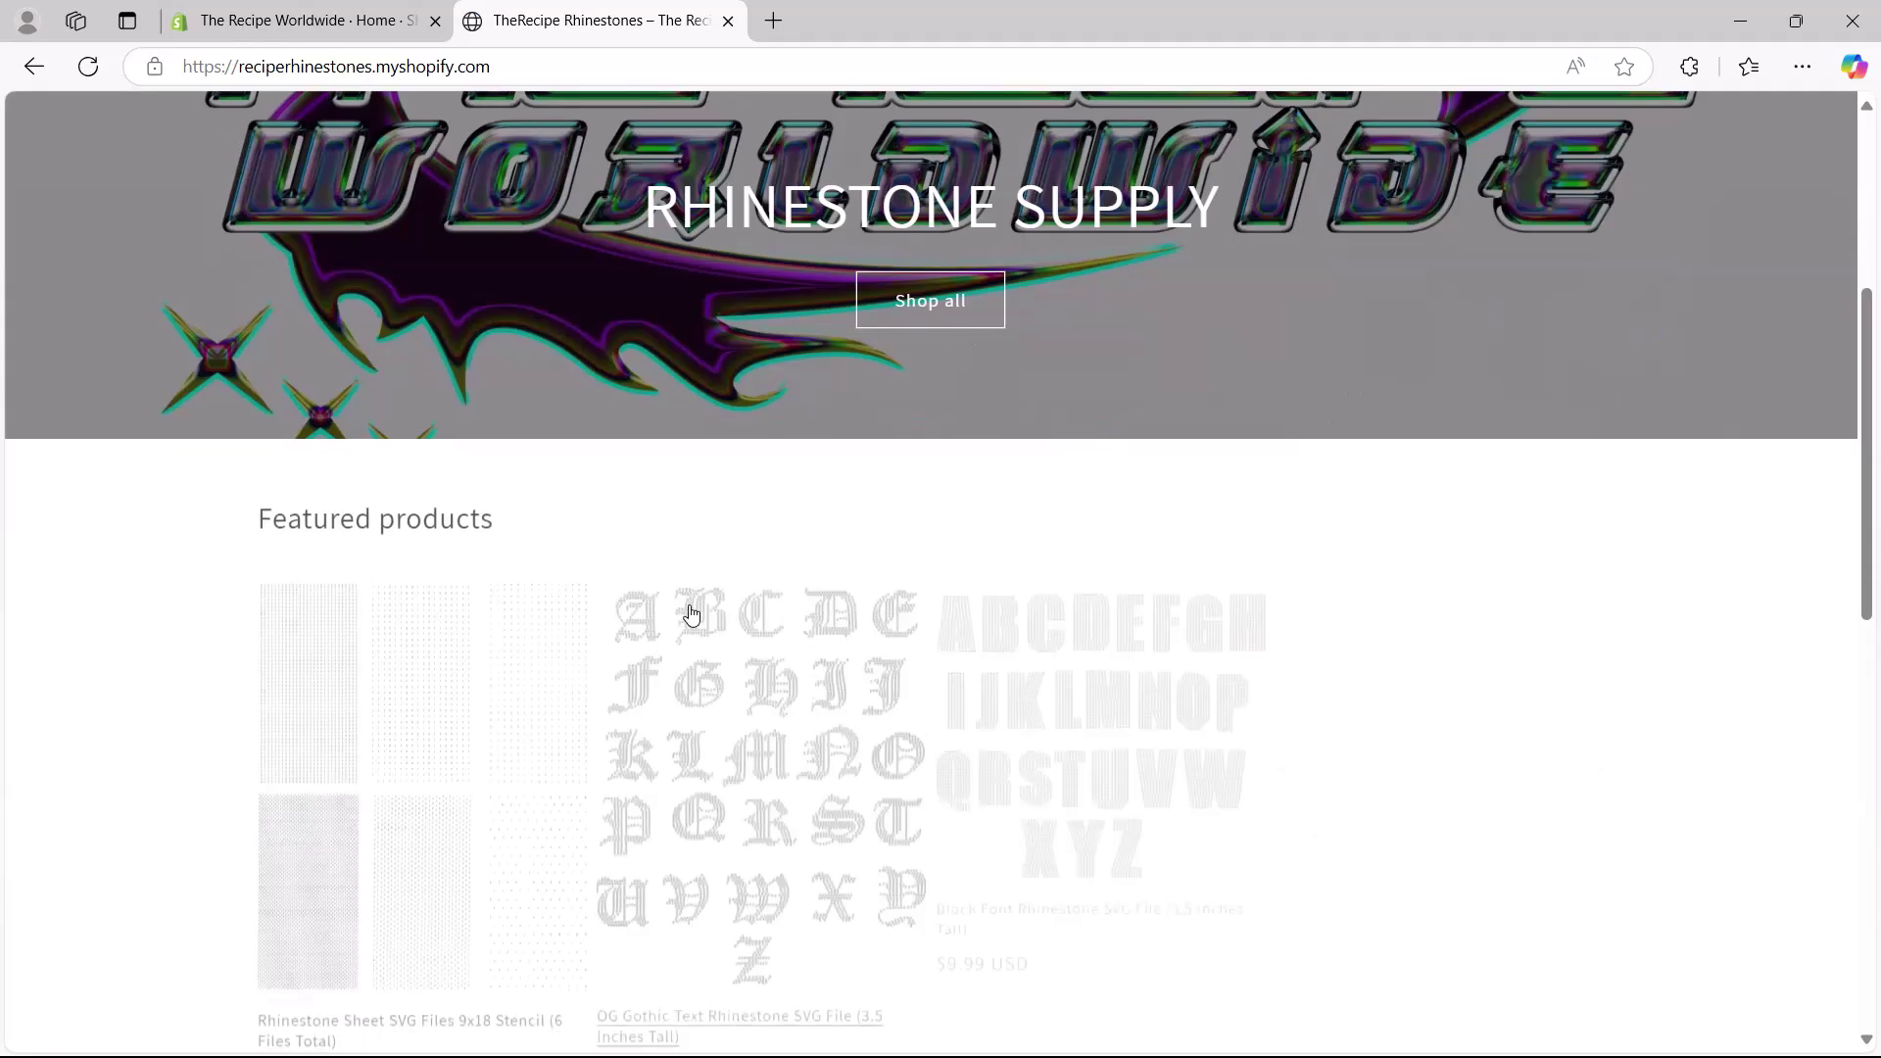
{"action": "scroll", "coordinate": [630, 588], "scroll_direction": "up", "scroll_amount": 3}
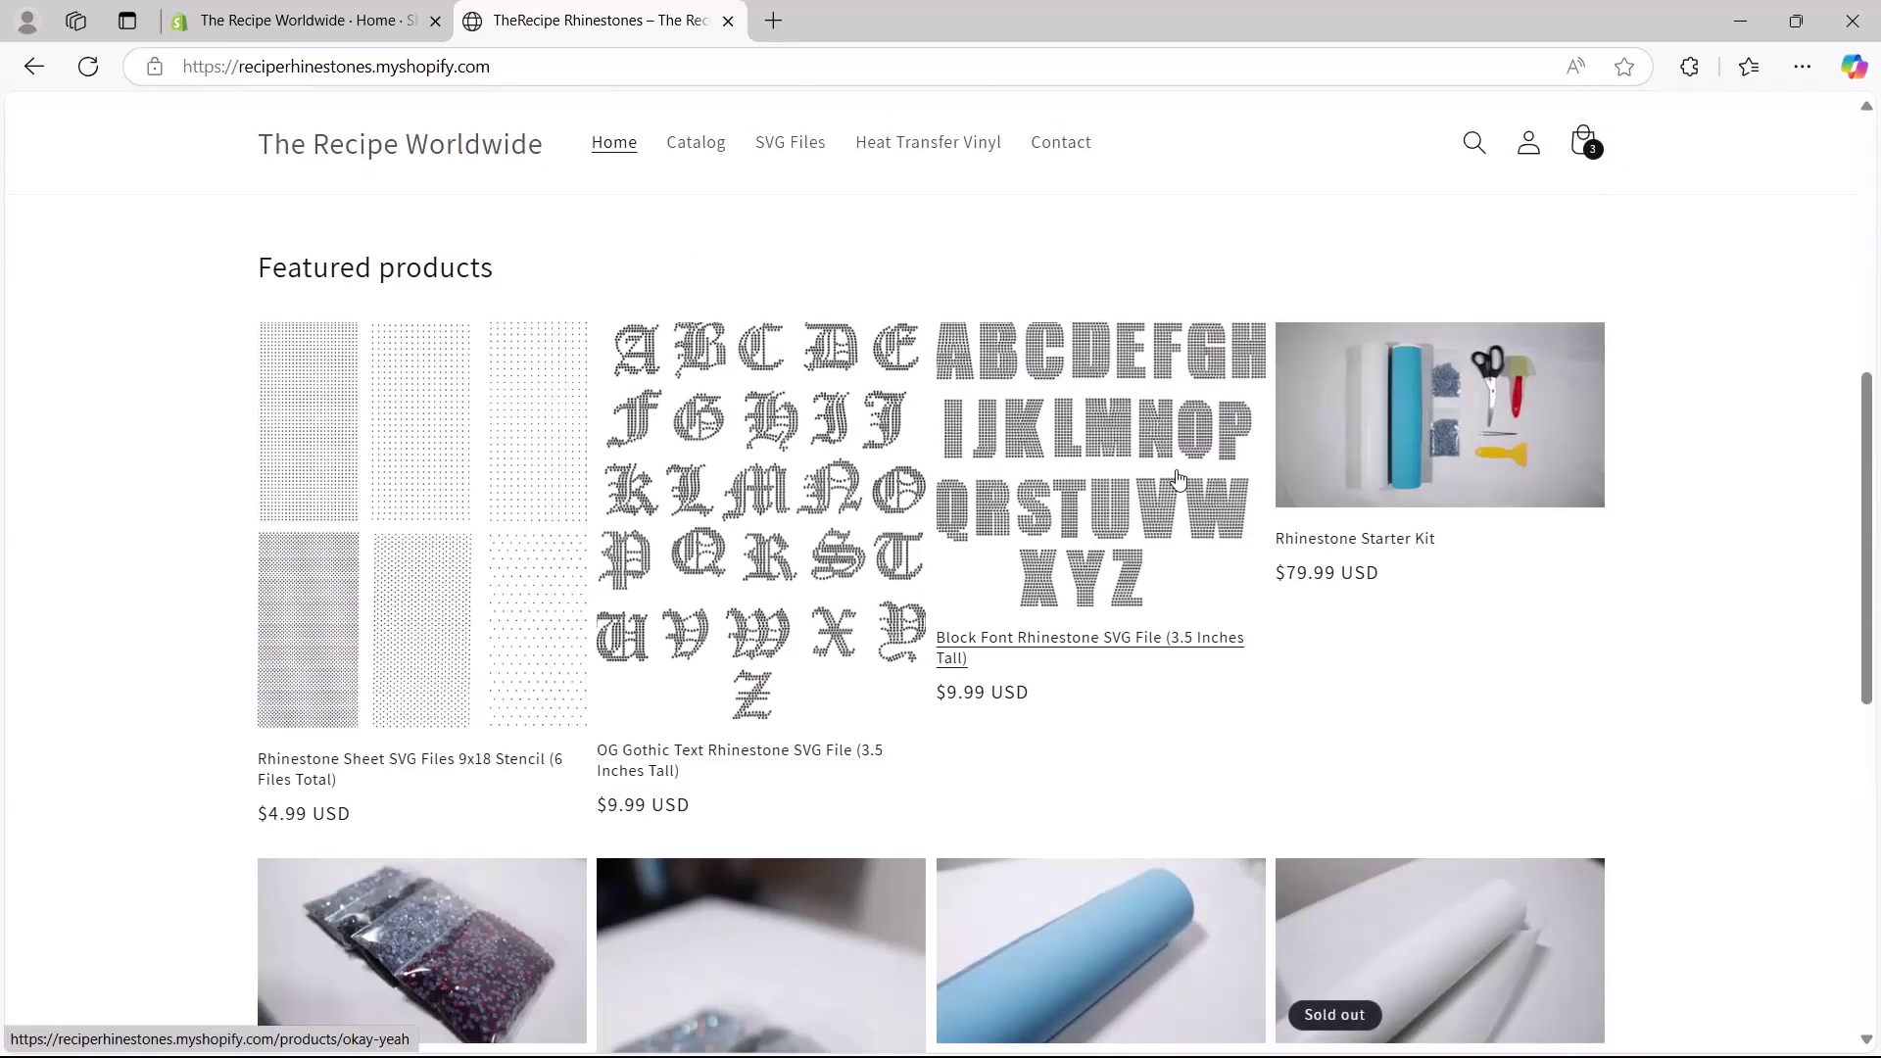
{"action": "left_click", "coordinate": [301, 761]}
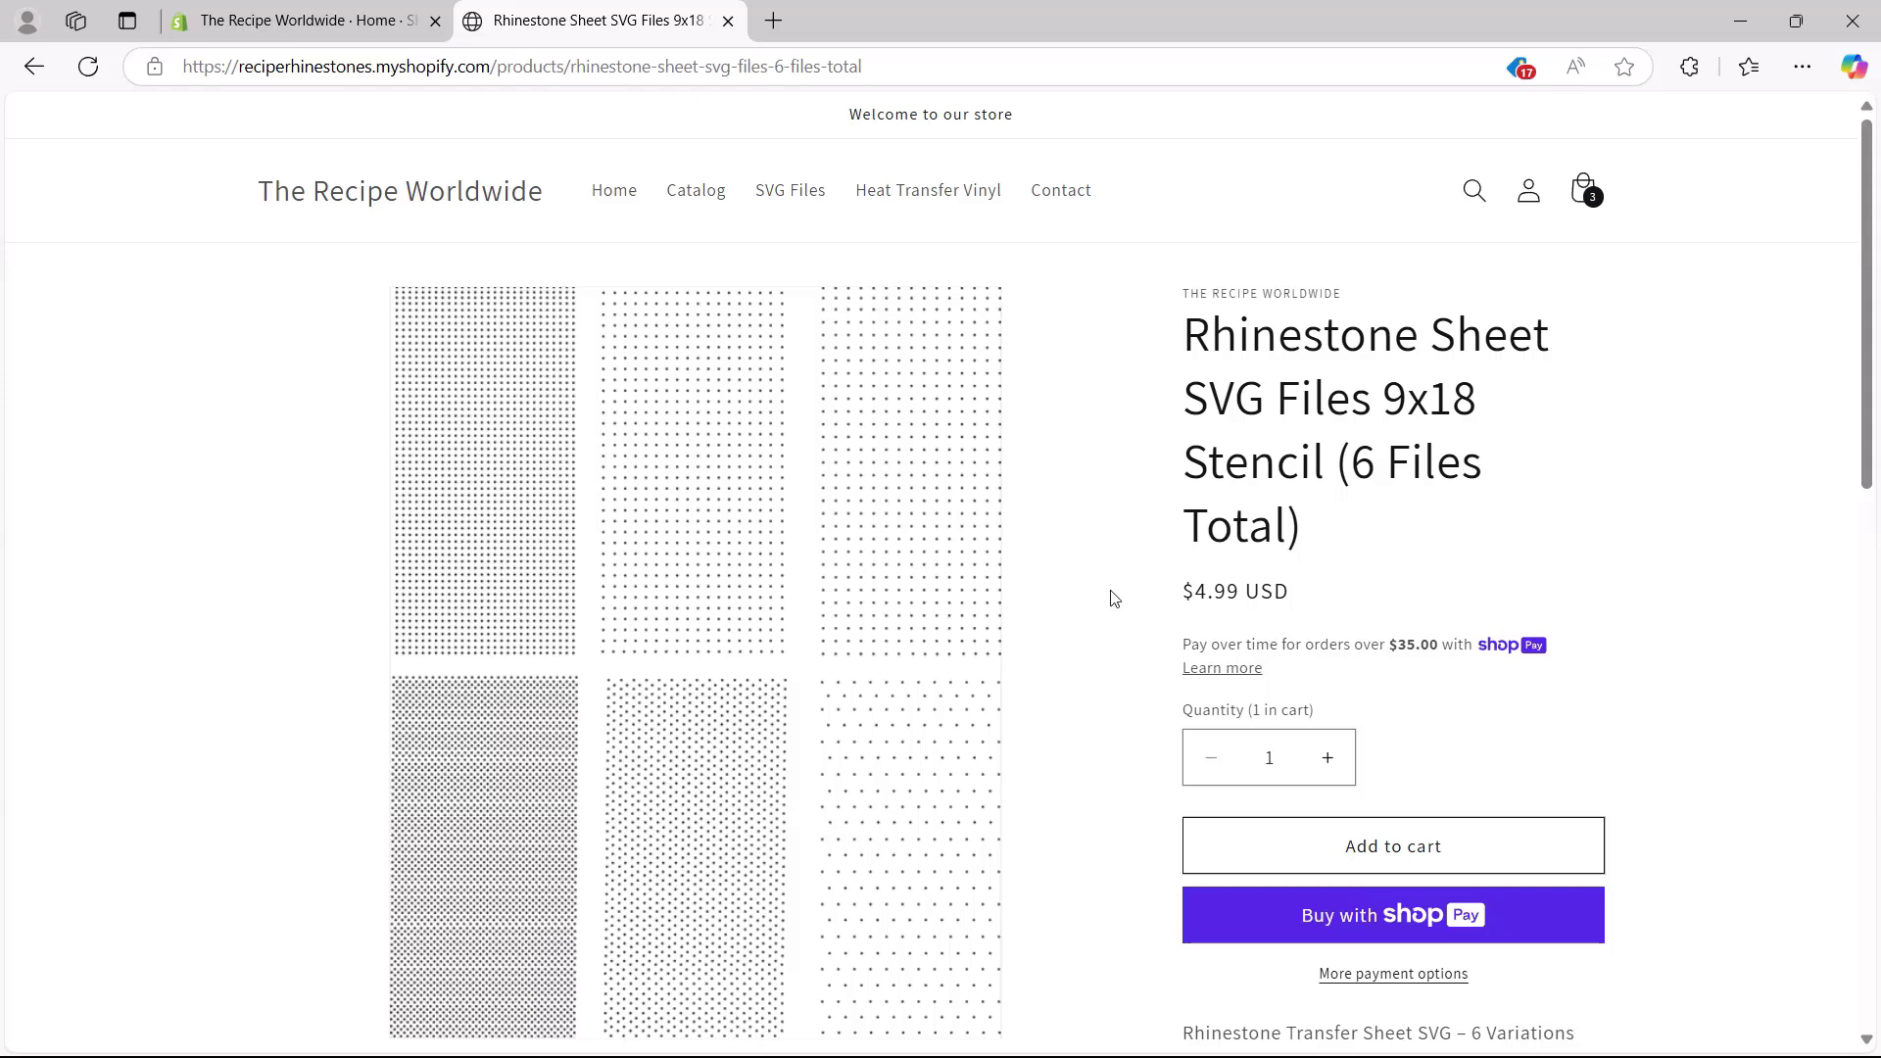
{"action": "scroll", "coordinate": [1124, 599], "scroll_direction": "down", "scroll_amount": 1}
{"action": "scroll", "coordinate": [1078, 601], "scroll_direction": "up", "scroll_amount": 1}
{"action": "left_click", "coordinate": [1382, 845]}
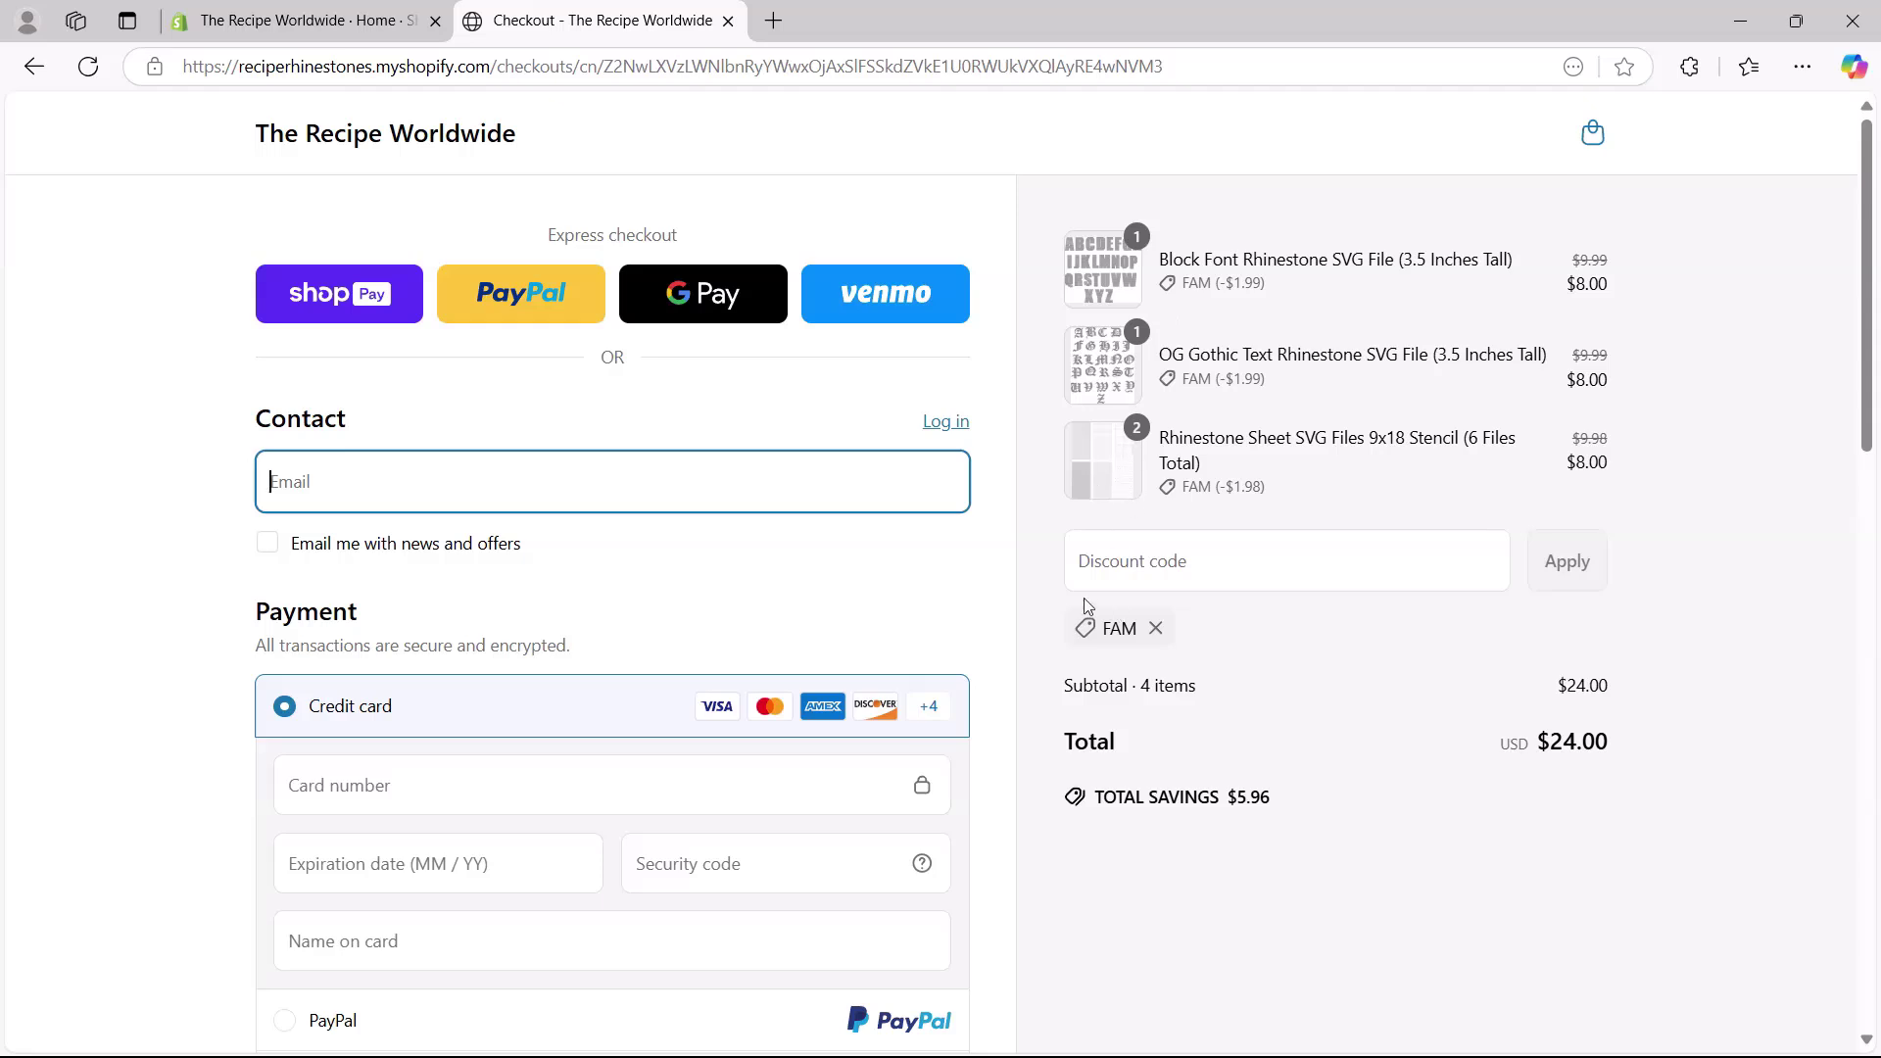
- Go back from checkout to the product page and switch to Cricut Design Space
{"action": "left_click", "coordinate": [34, 65]}
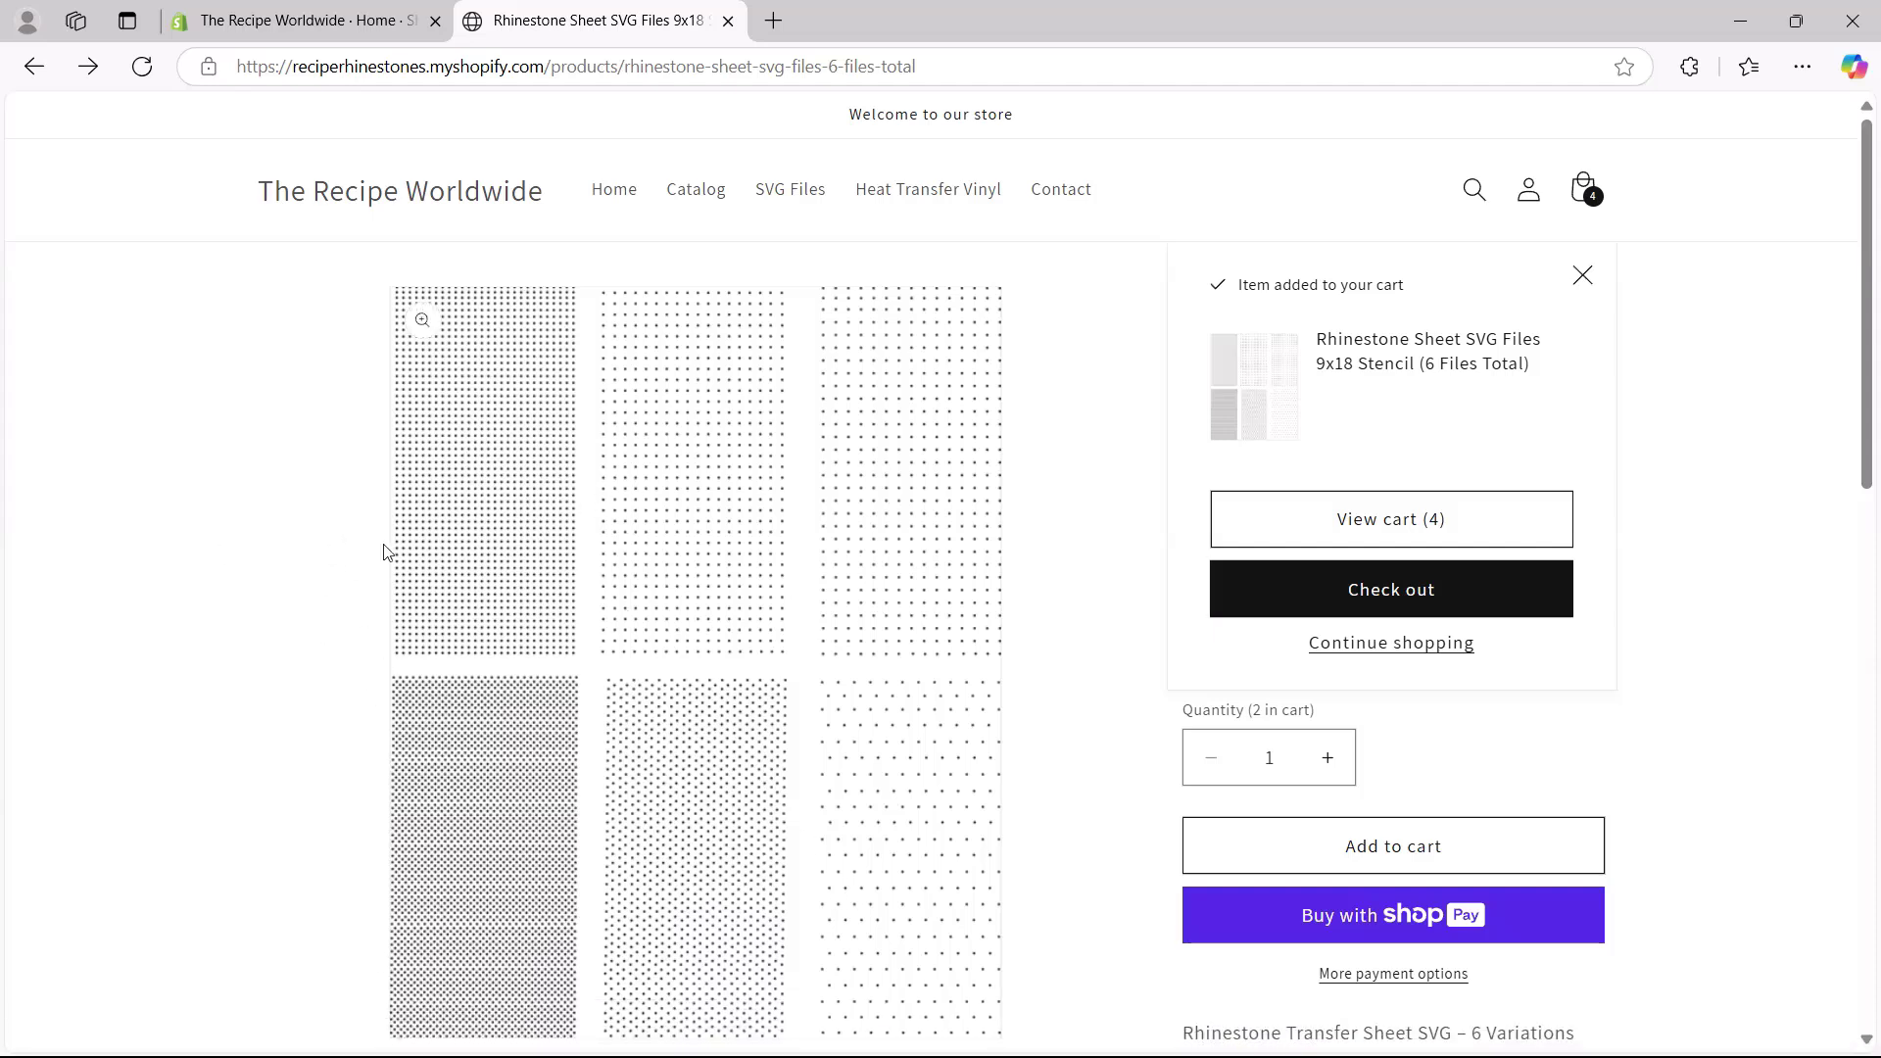
{"action": "mouse_move", "coordinate": [1350, 1047]}
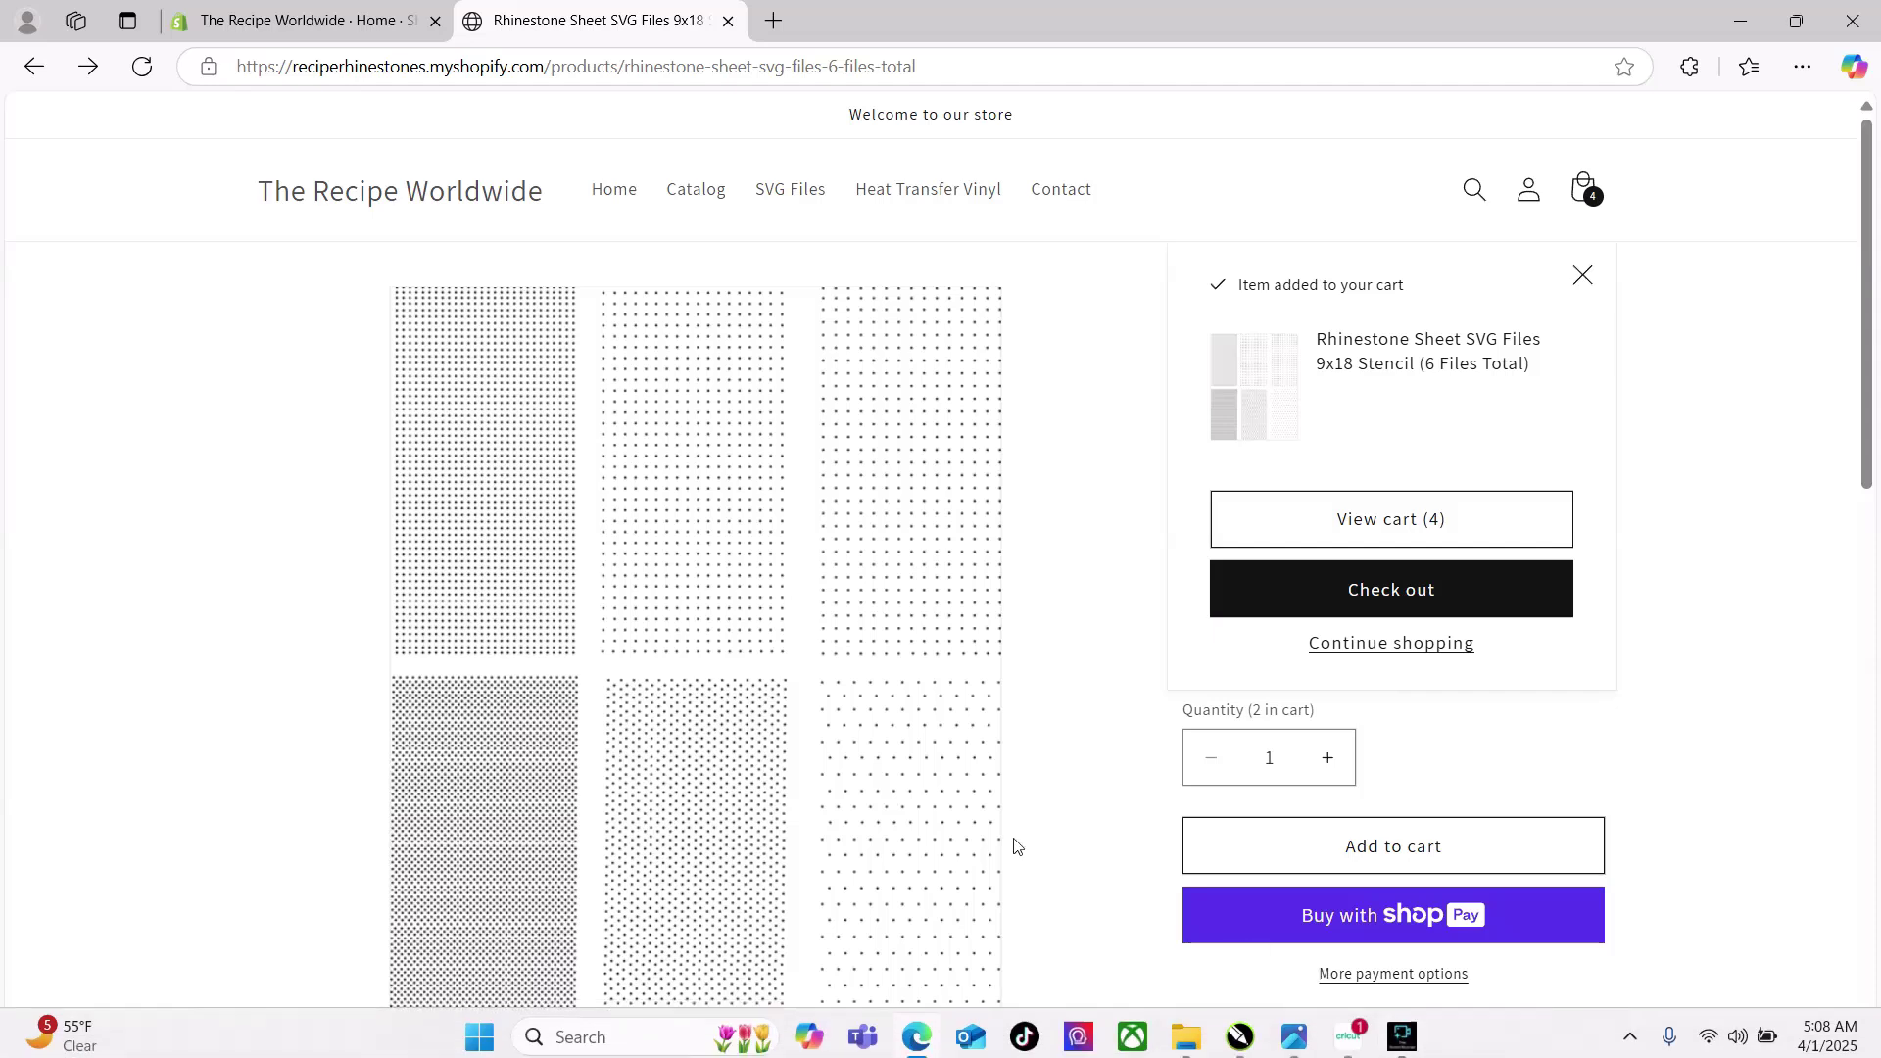
{"action": "left_click", "coordinate": [1350, 1047]}
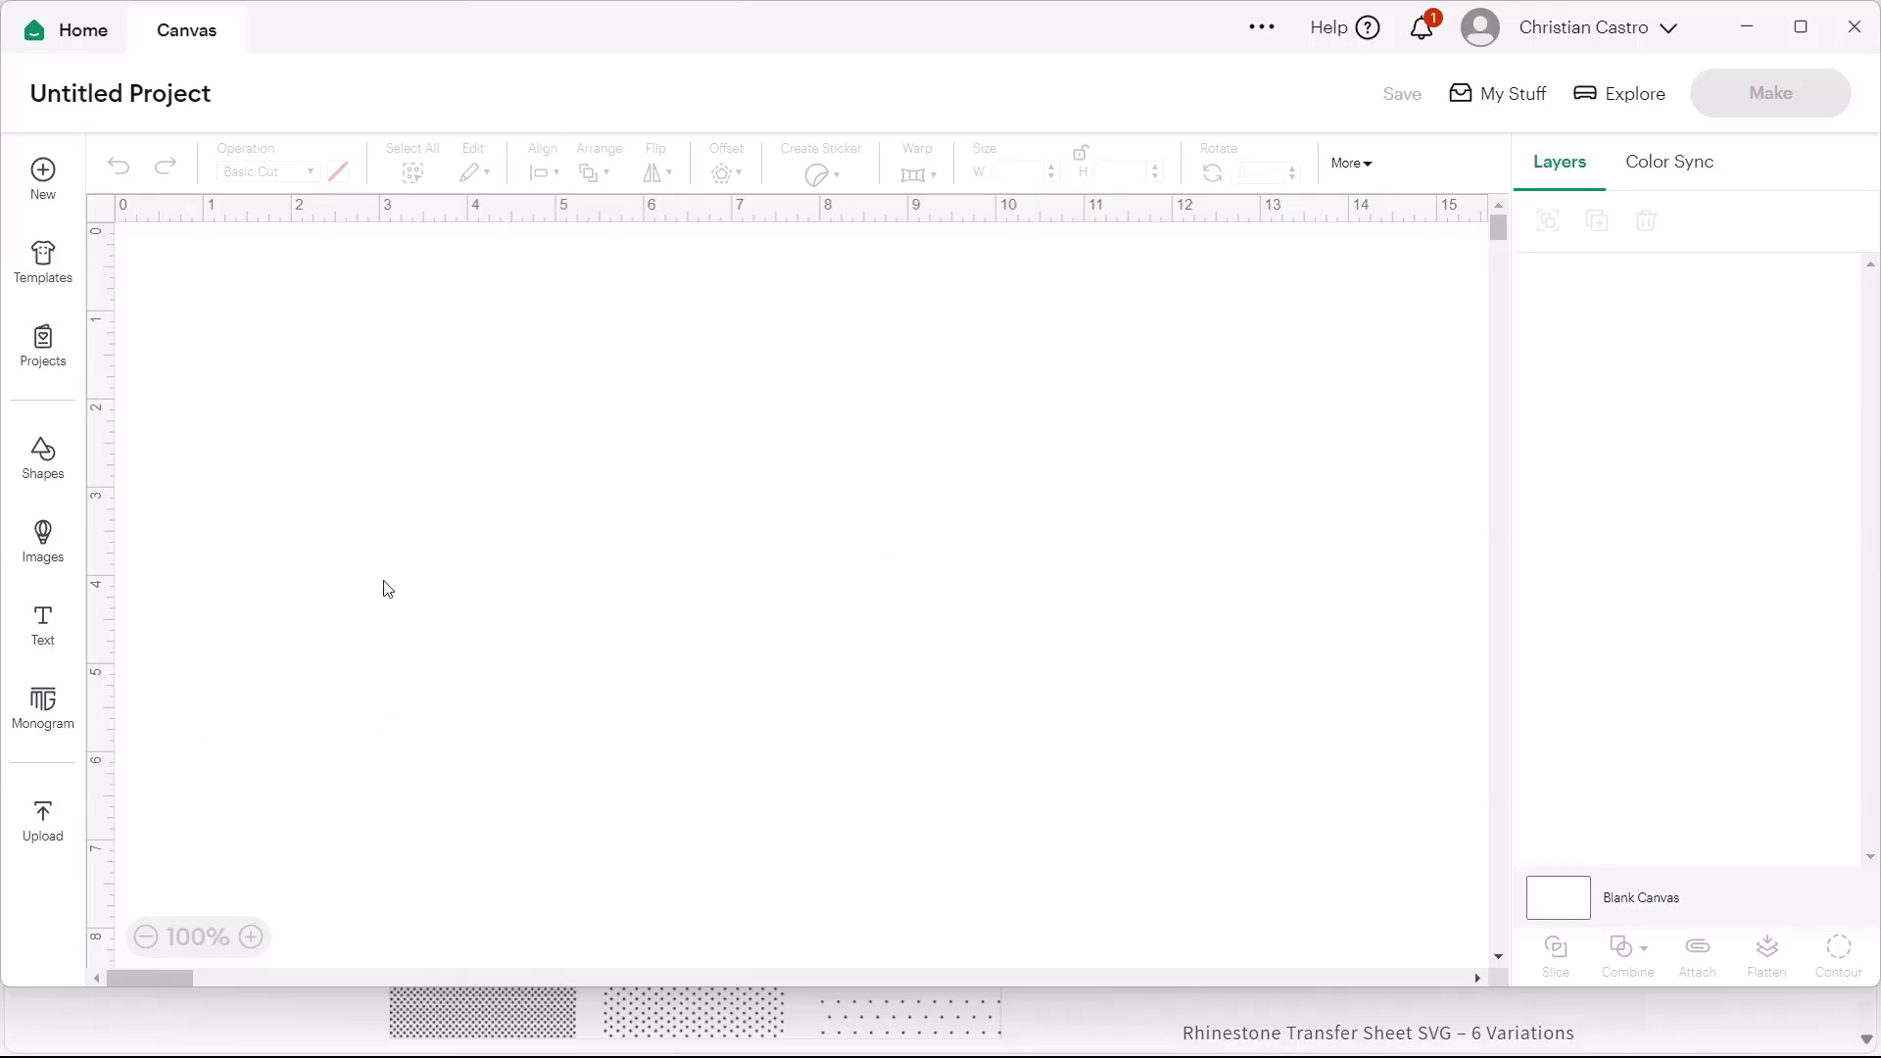
- Add the recently uploaded SCATTER SHEET THREE dot pattern to the canvas instead of a new file
{"action": "left_click", "coordinate": [42, 823]}
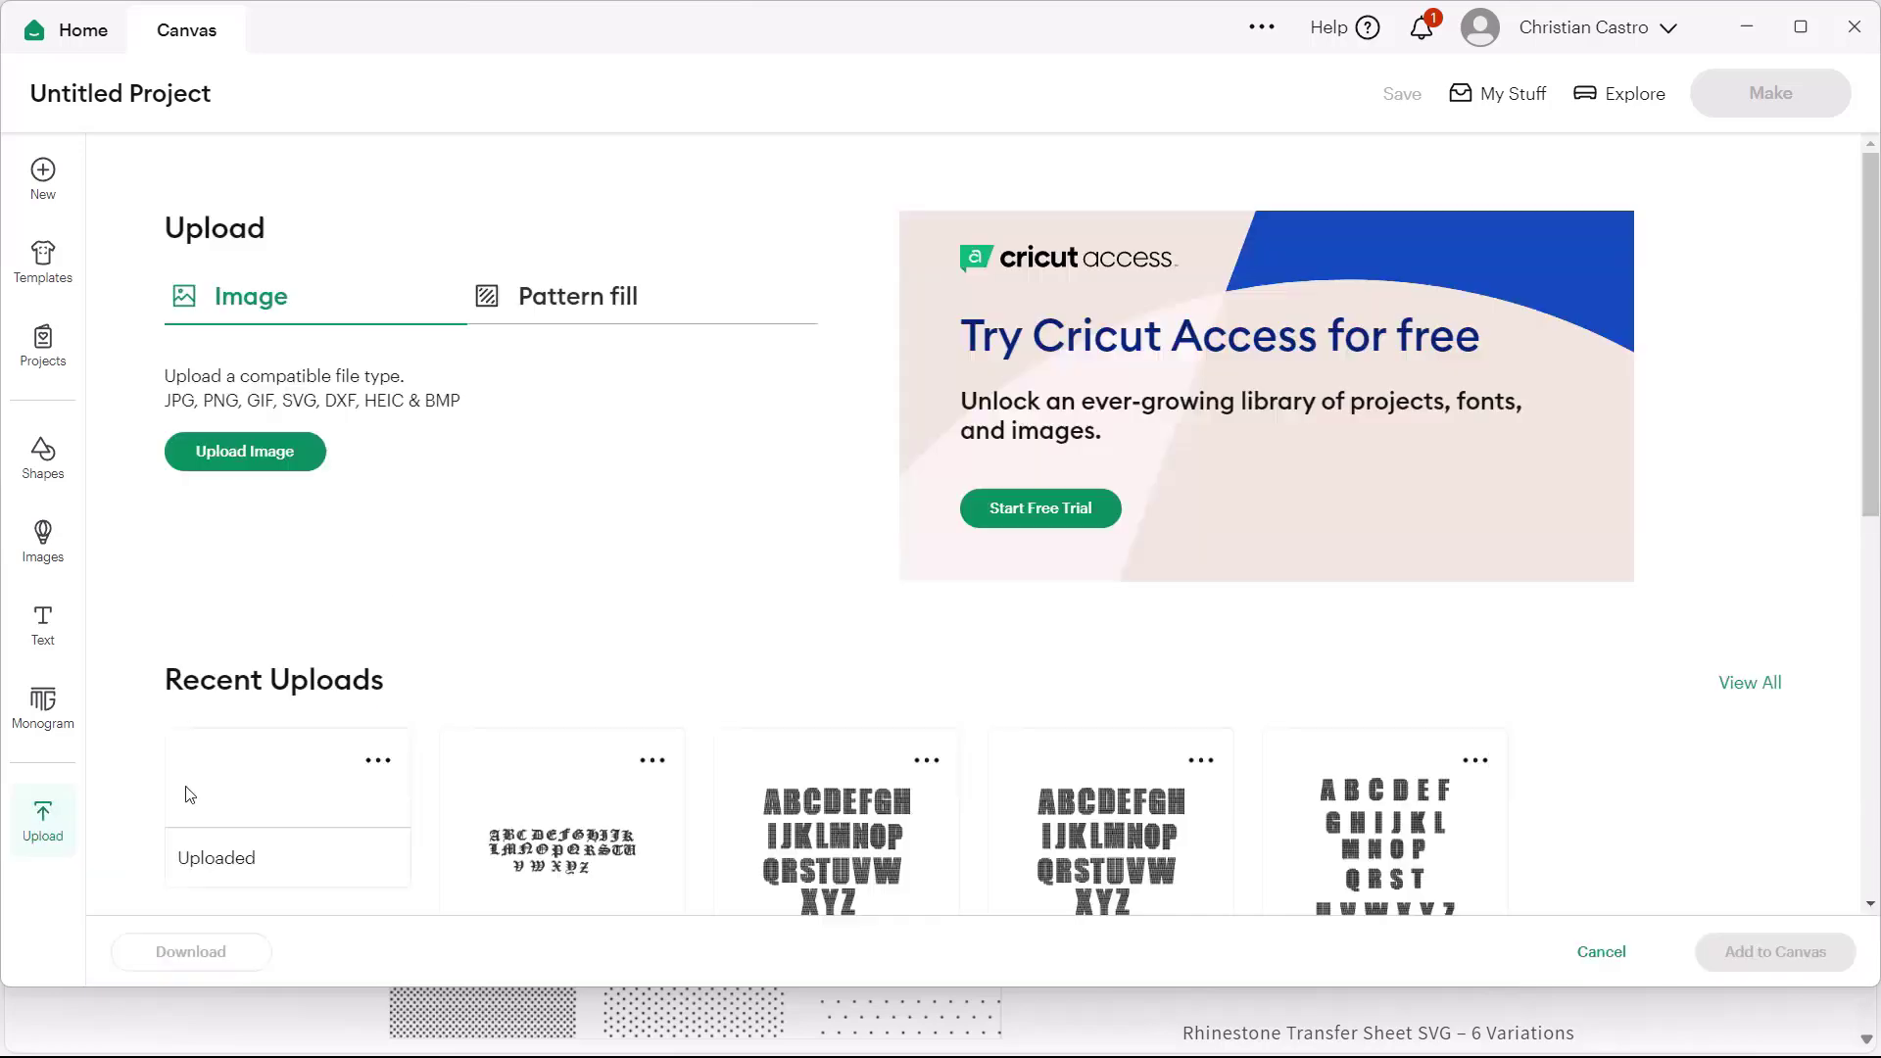
{"action": "left_click", "coordinate": [285, 451]}
{"action": "left_click", "coordinate": [1010, 662]}
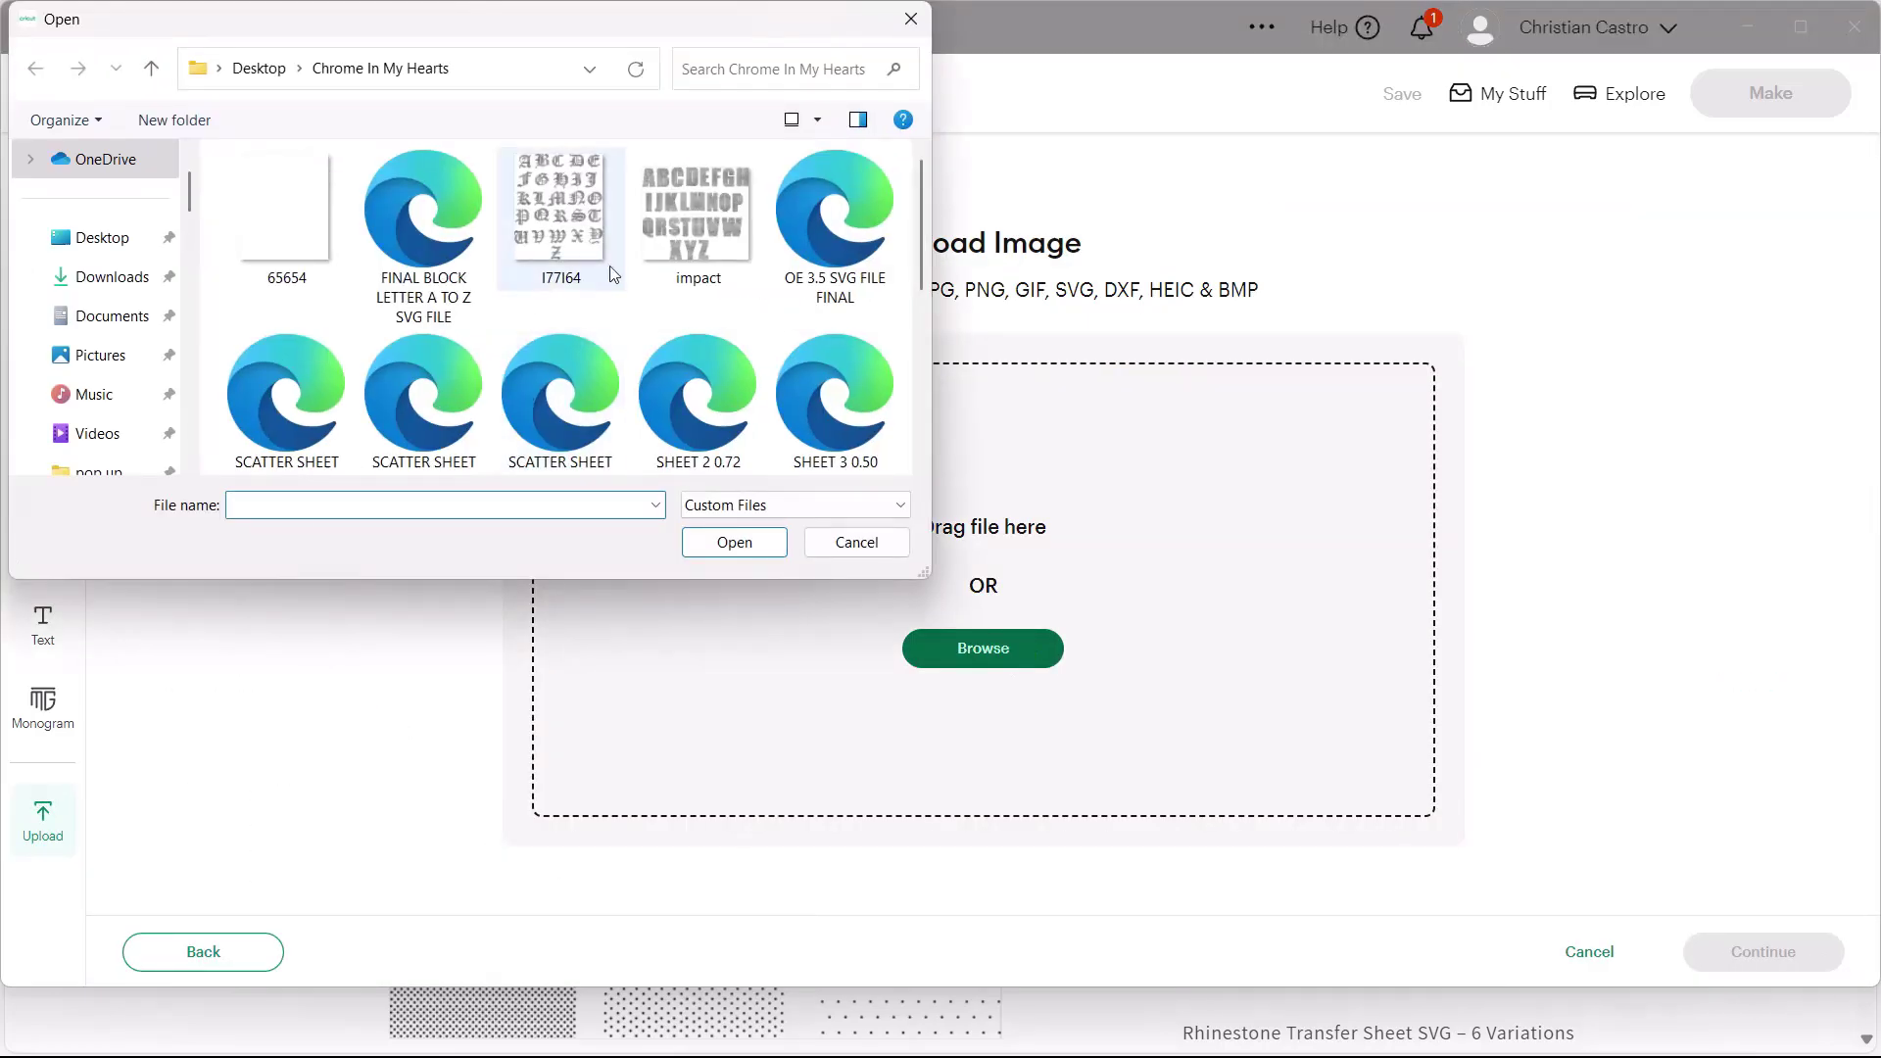
{"action": "left_click_drag", "start_coordinate": [922, 196], "coordinate": [931, 240]}
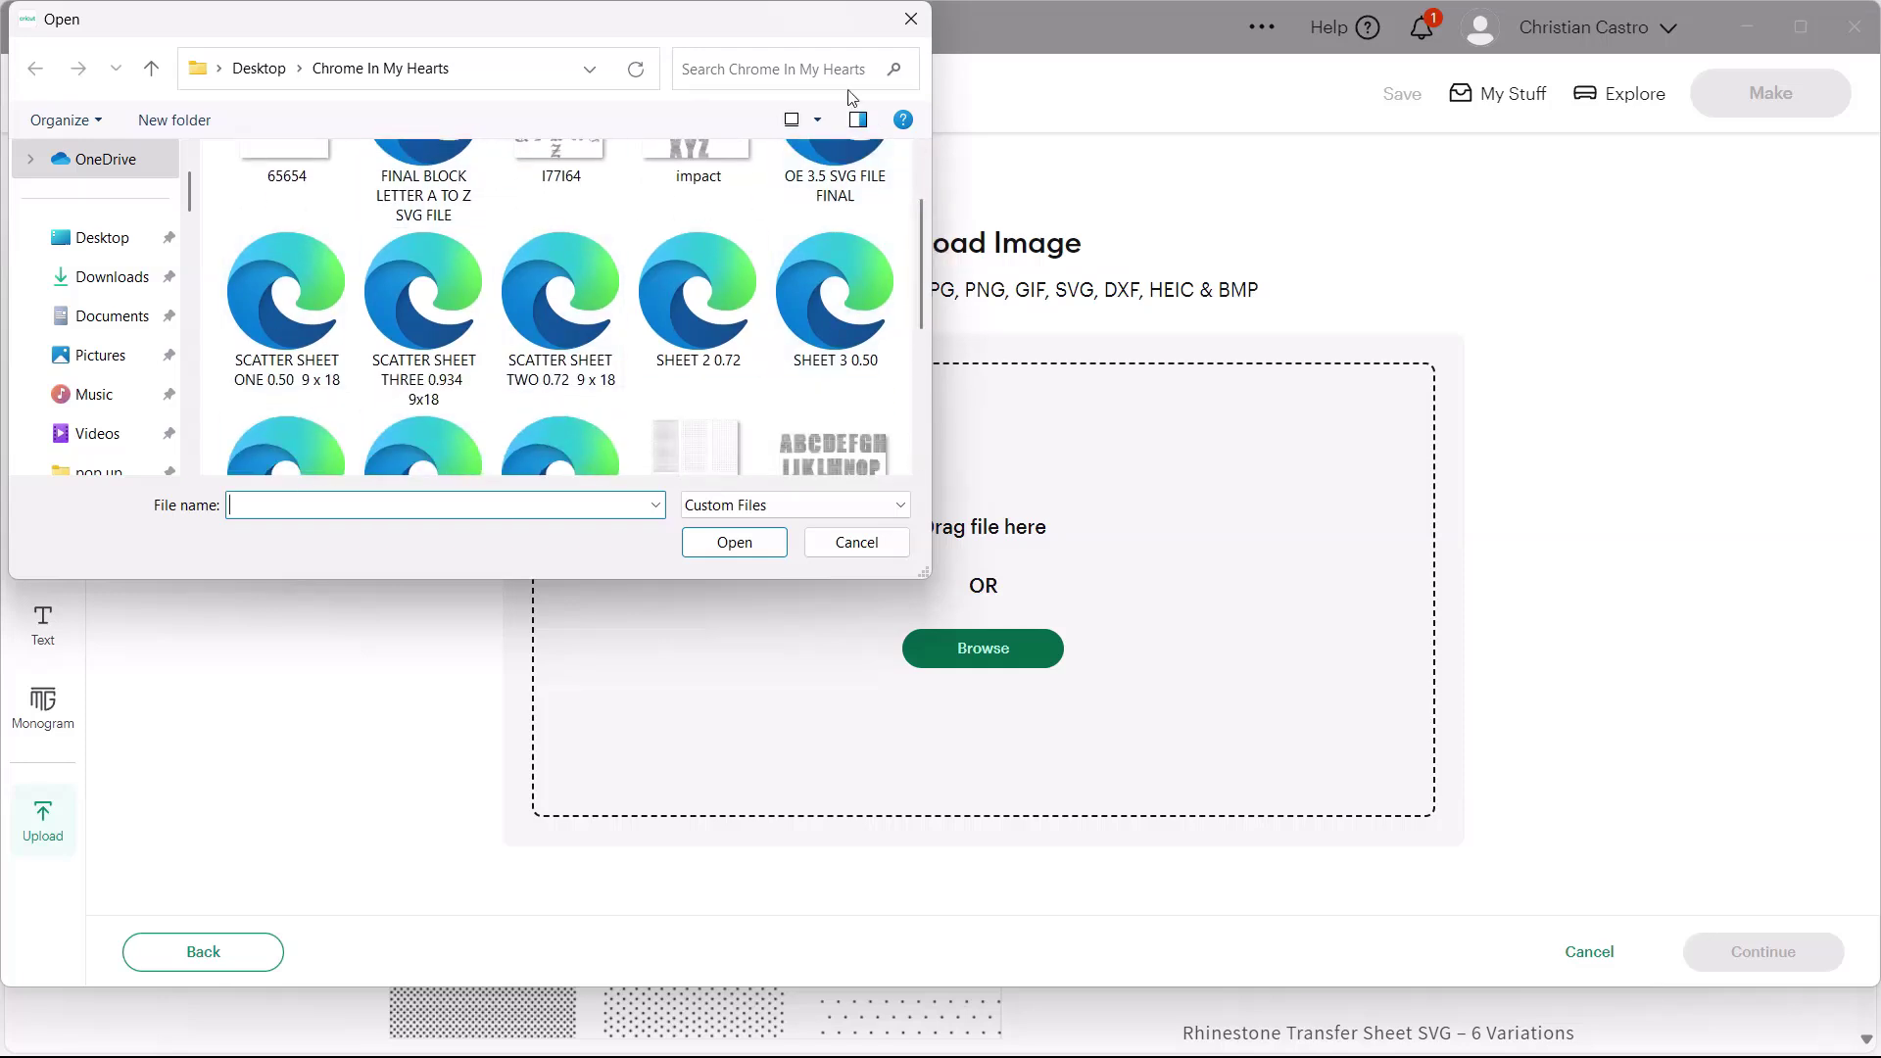
{"action": "left_click", "coordinate": [862, 541]}
{"action": "left_click", "coordinate": [236, 965]}
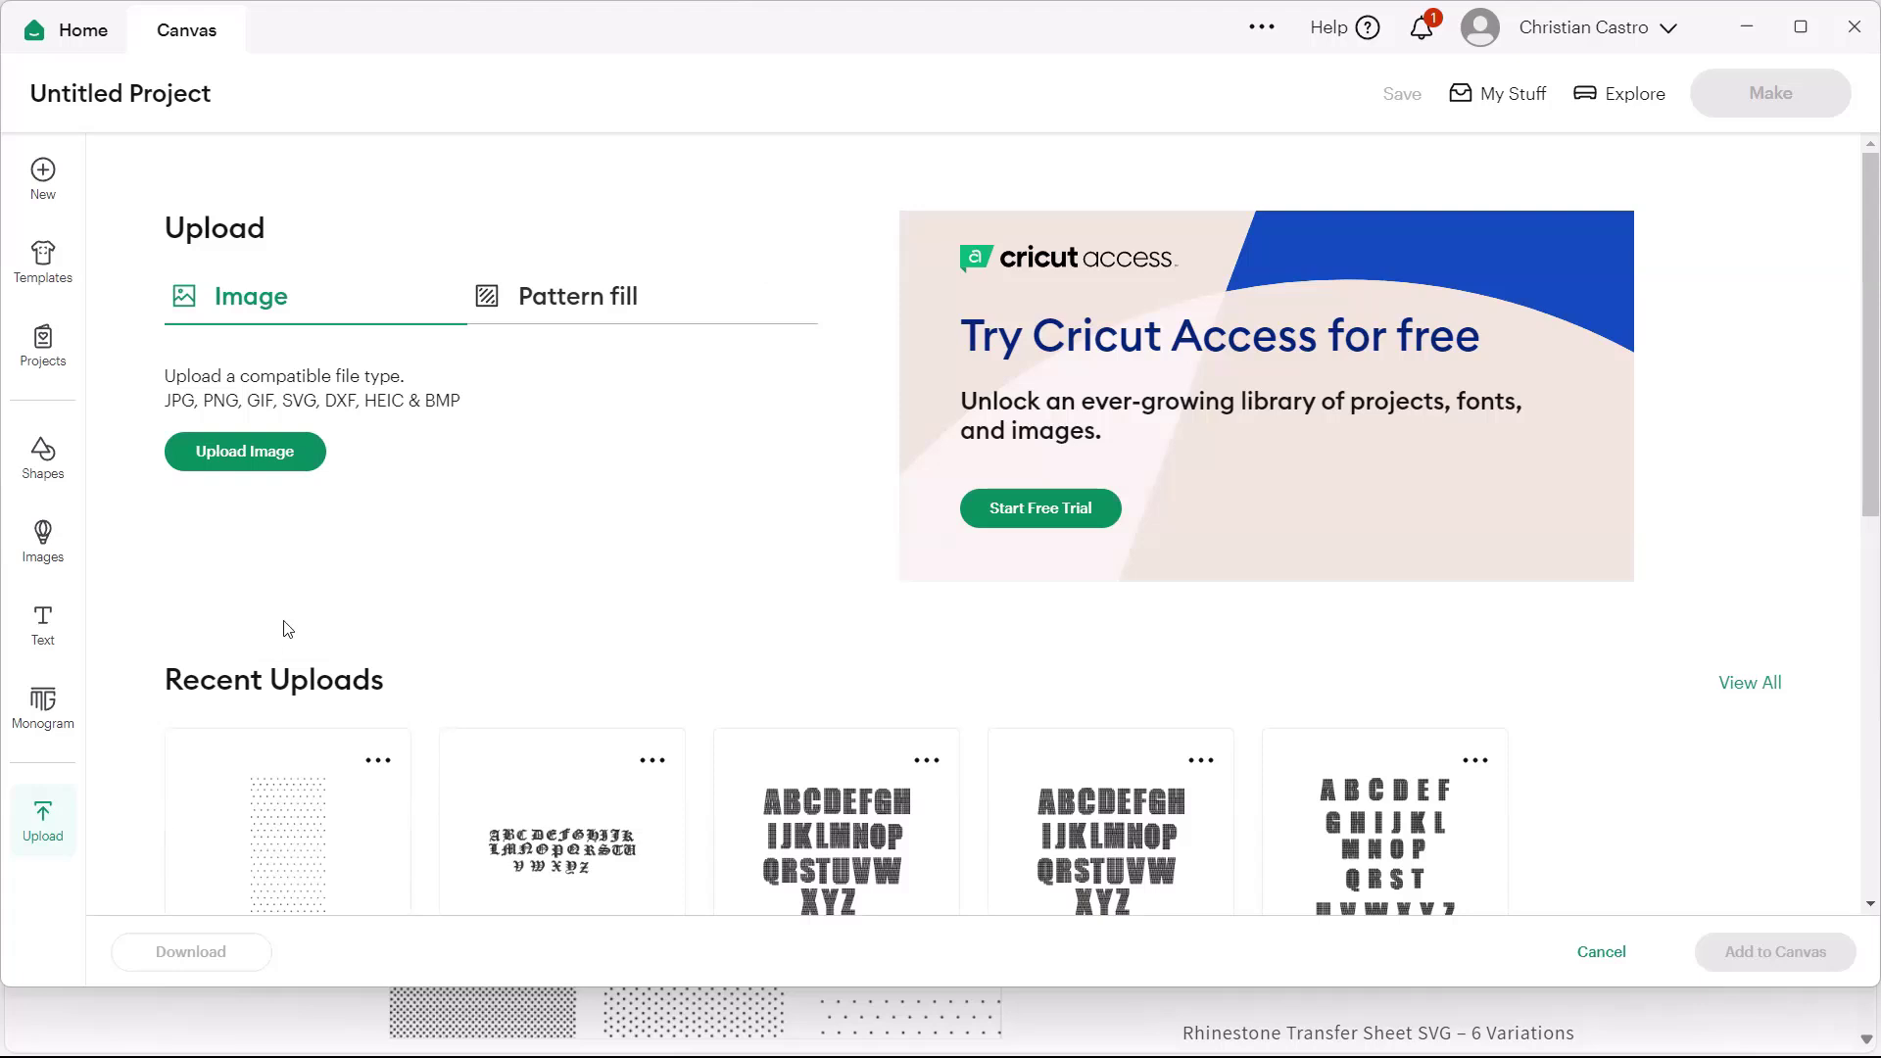
{"action": "left_click", "coordinate": [317, 839]}
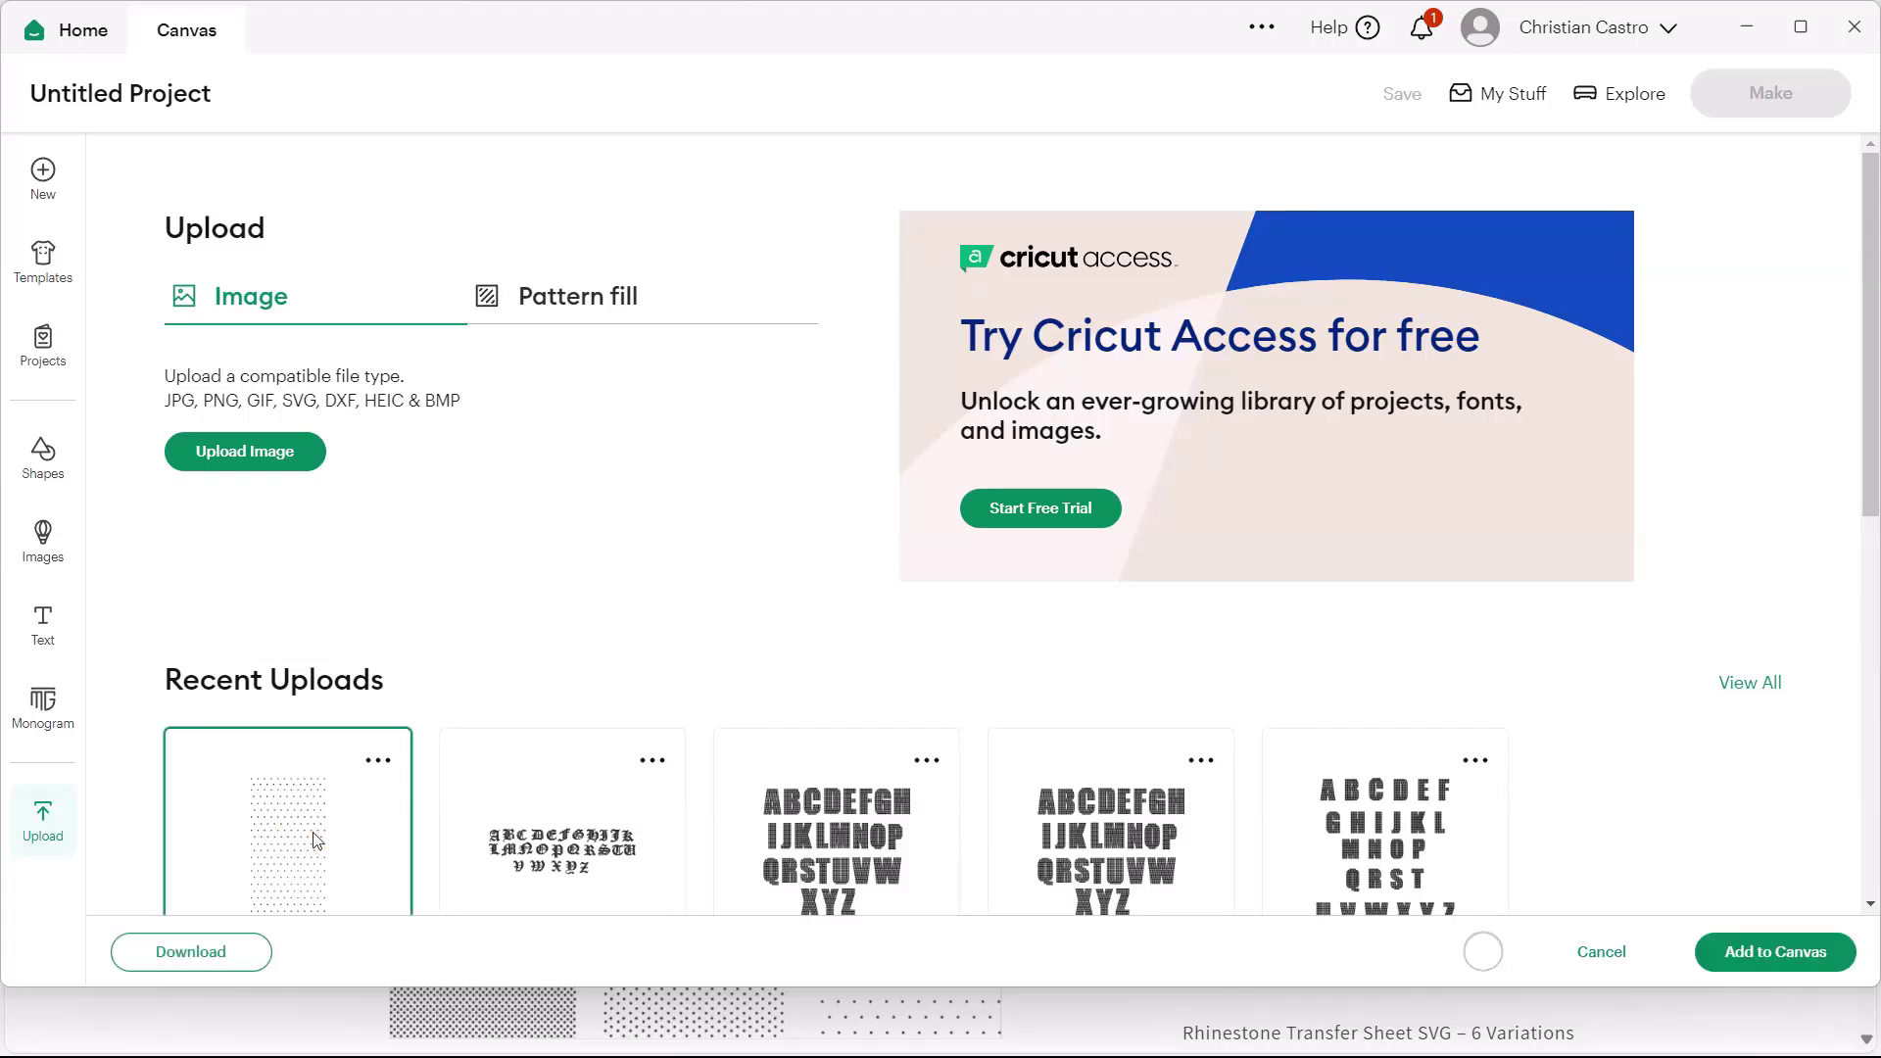
{"action": "left_click", "coordinate": [1705, 950]}
- Zoom out and shift the dot sheet right and down on the canvas
{"action": "left_click", "coordinate": [146, 936]}
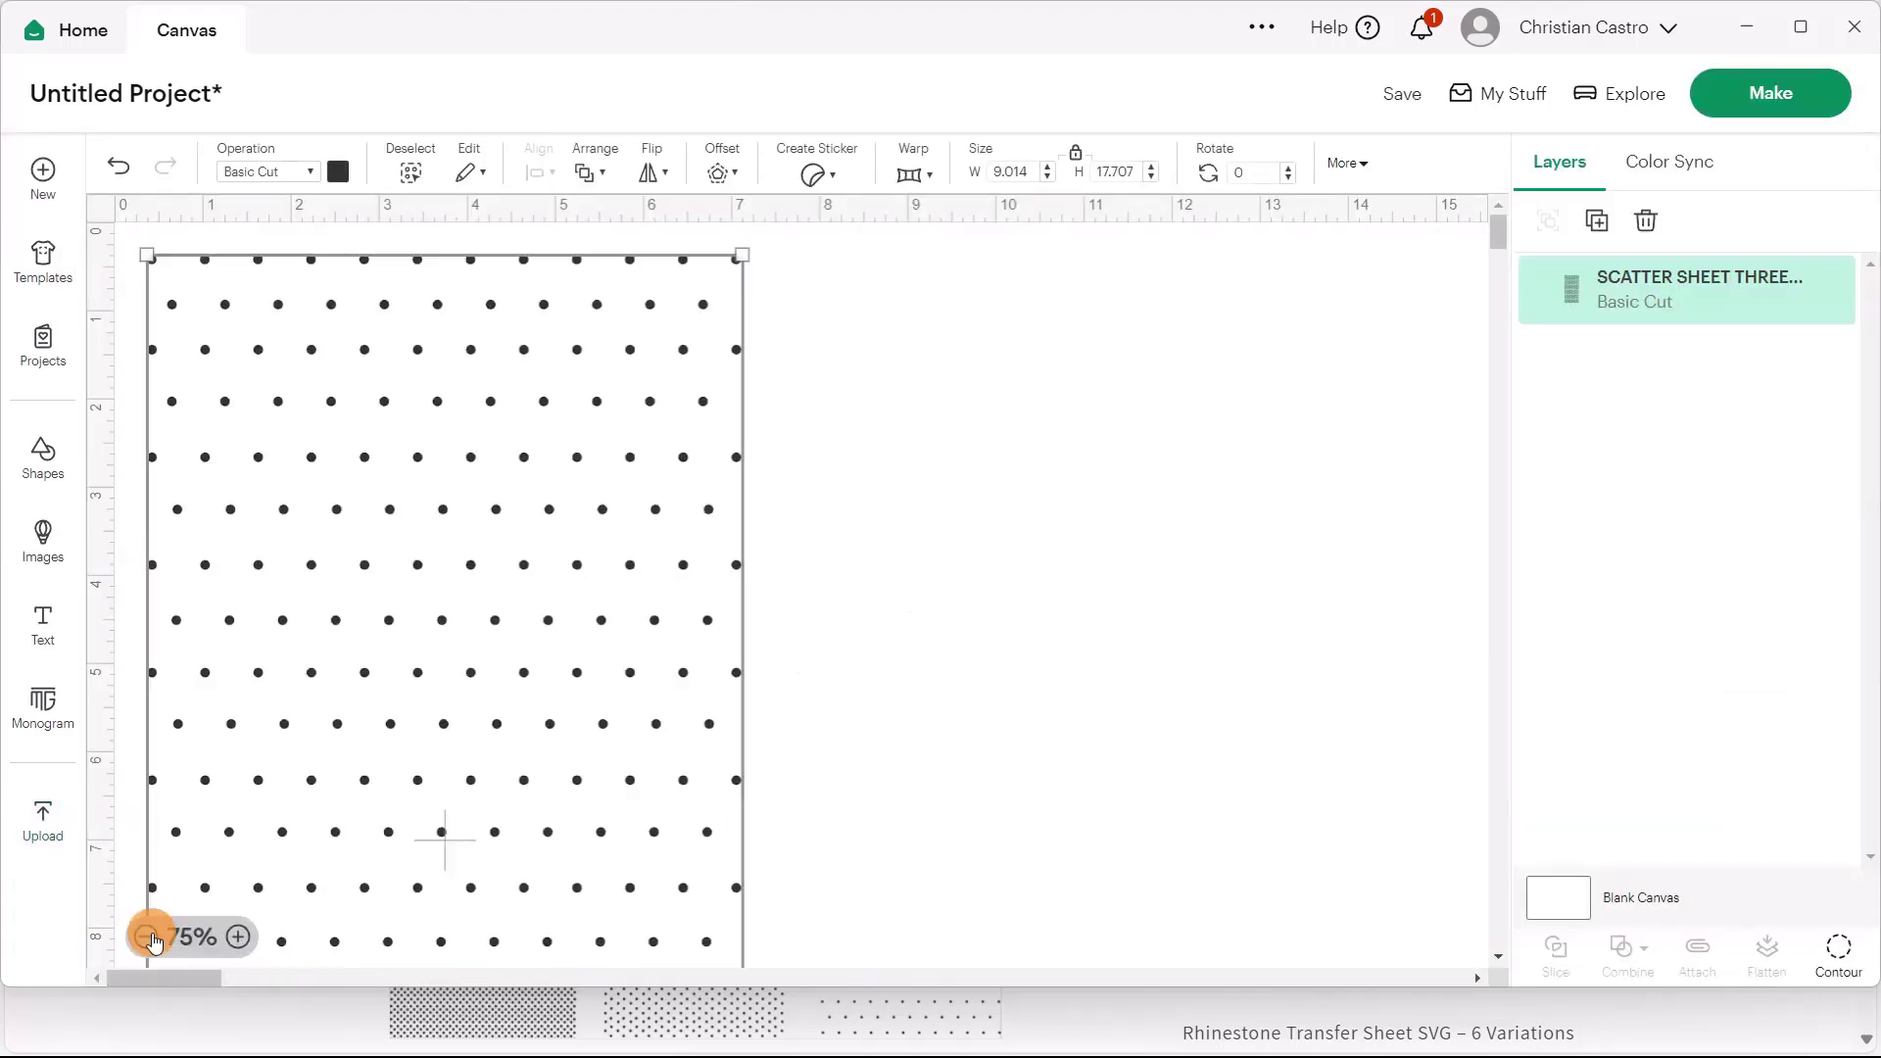
{"action": "left_click", "coordinate": [146, 937]}
{"action": "left_click", "coordinate": [638, 745]}
{"action": "left_click_drag", "start_coordinate": [348, 714], "coordinate": [471, 695]}
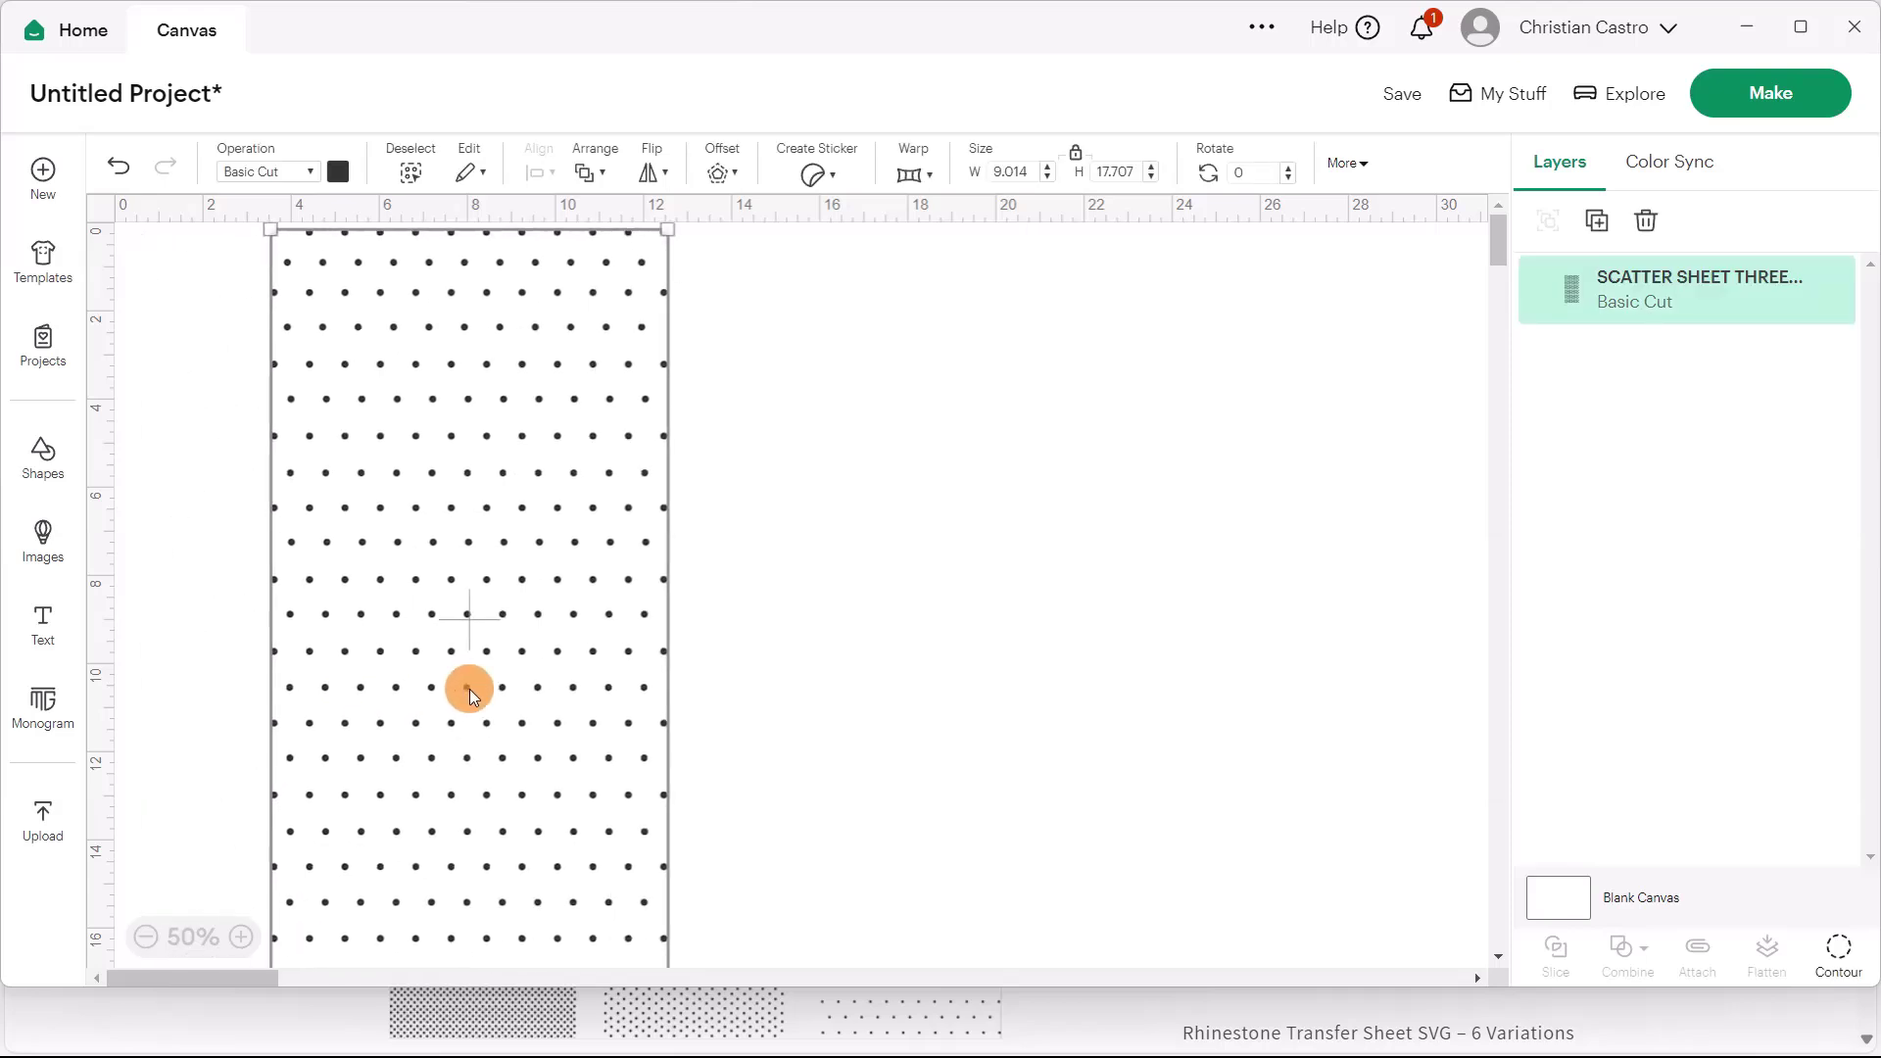
{"action": "left_click", "coordinate": [189, 519]}
{"action": "left_click_drag", "start_coordinate": [442, 545], "coordinate": [461, 545]}
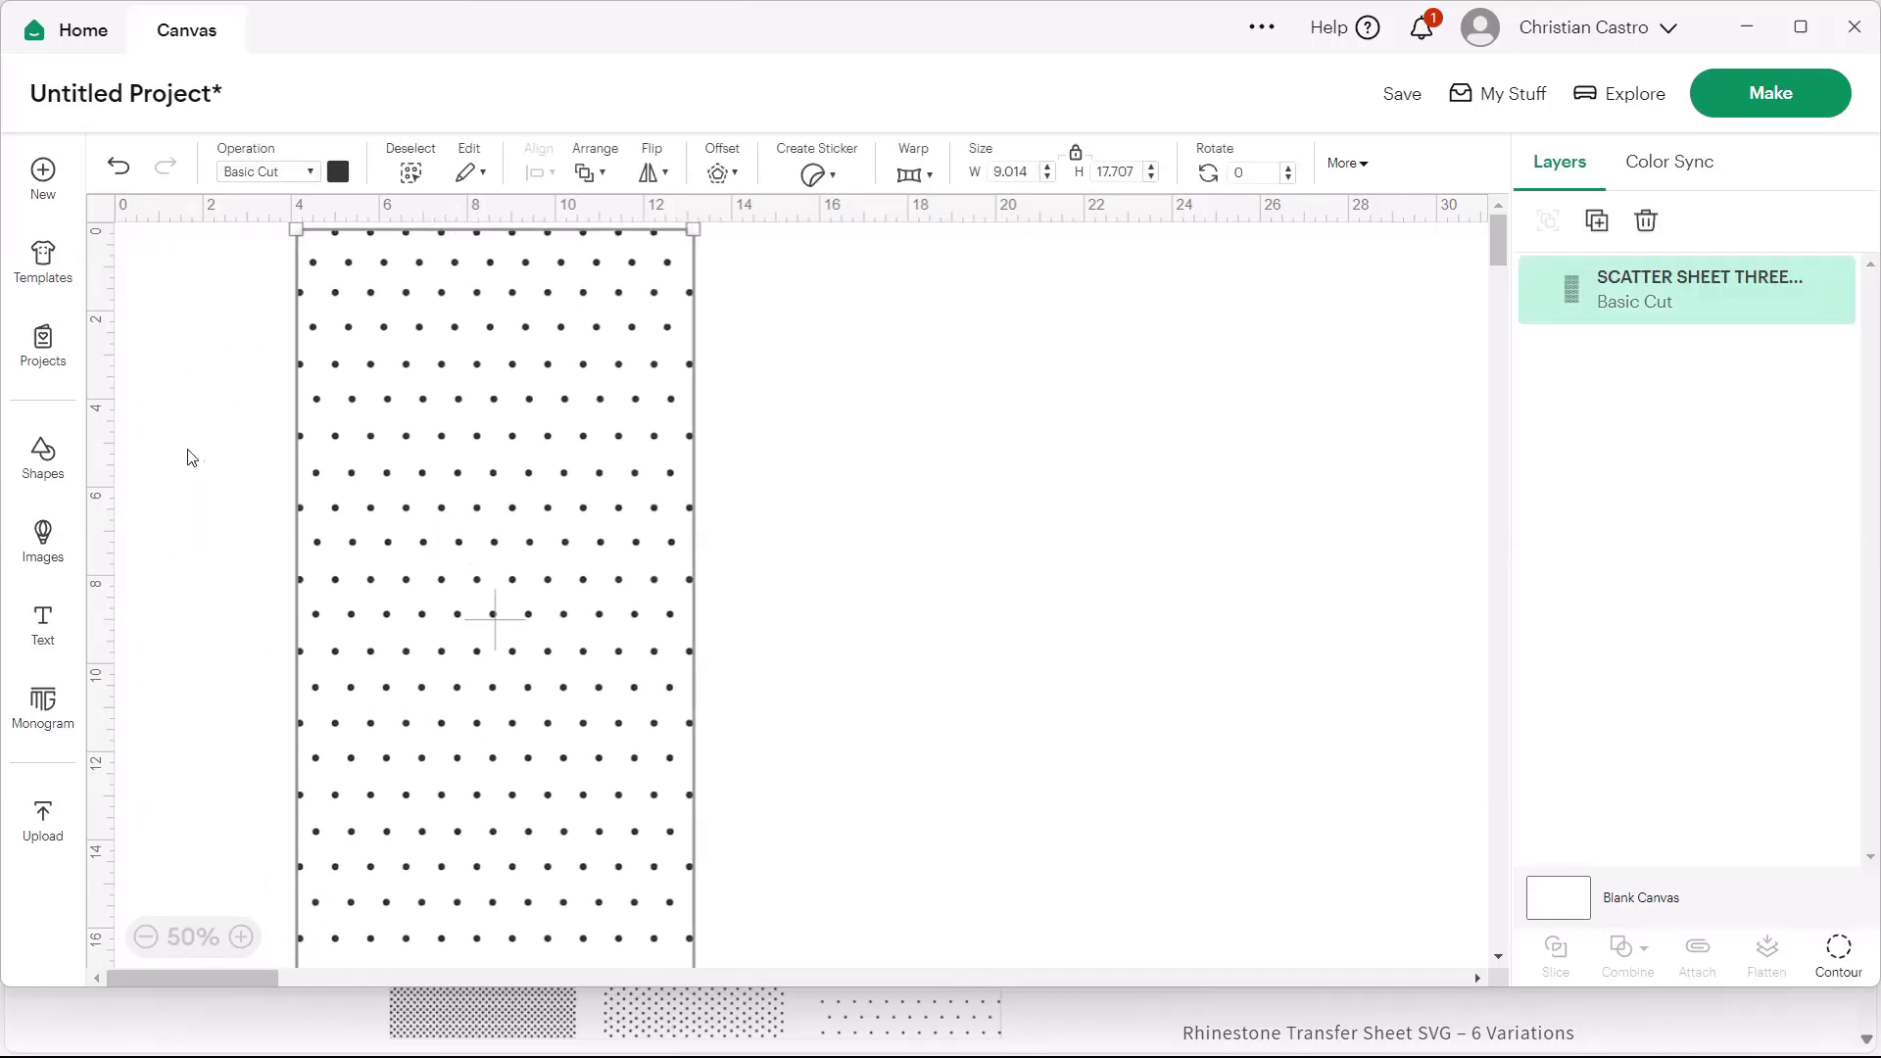
{"action": "left_click", "coordinate": [188, 452]}
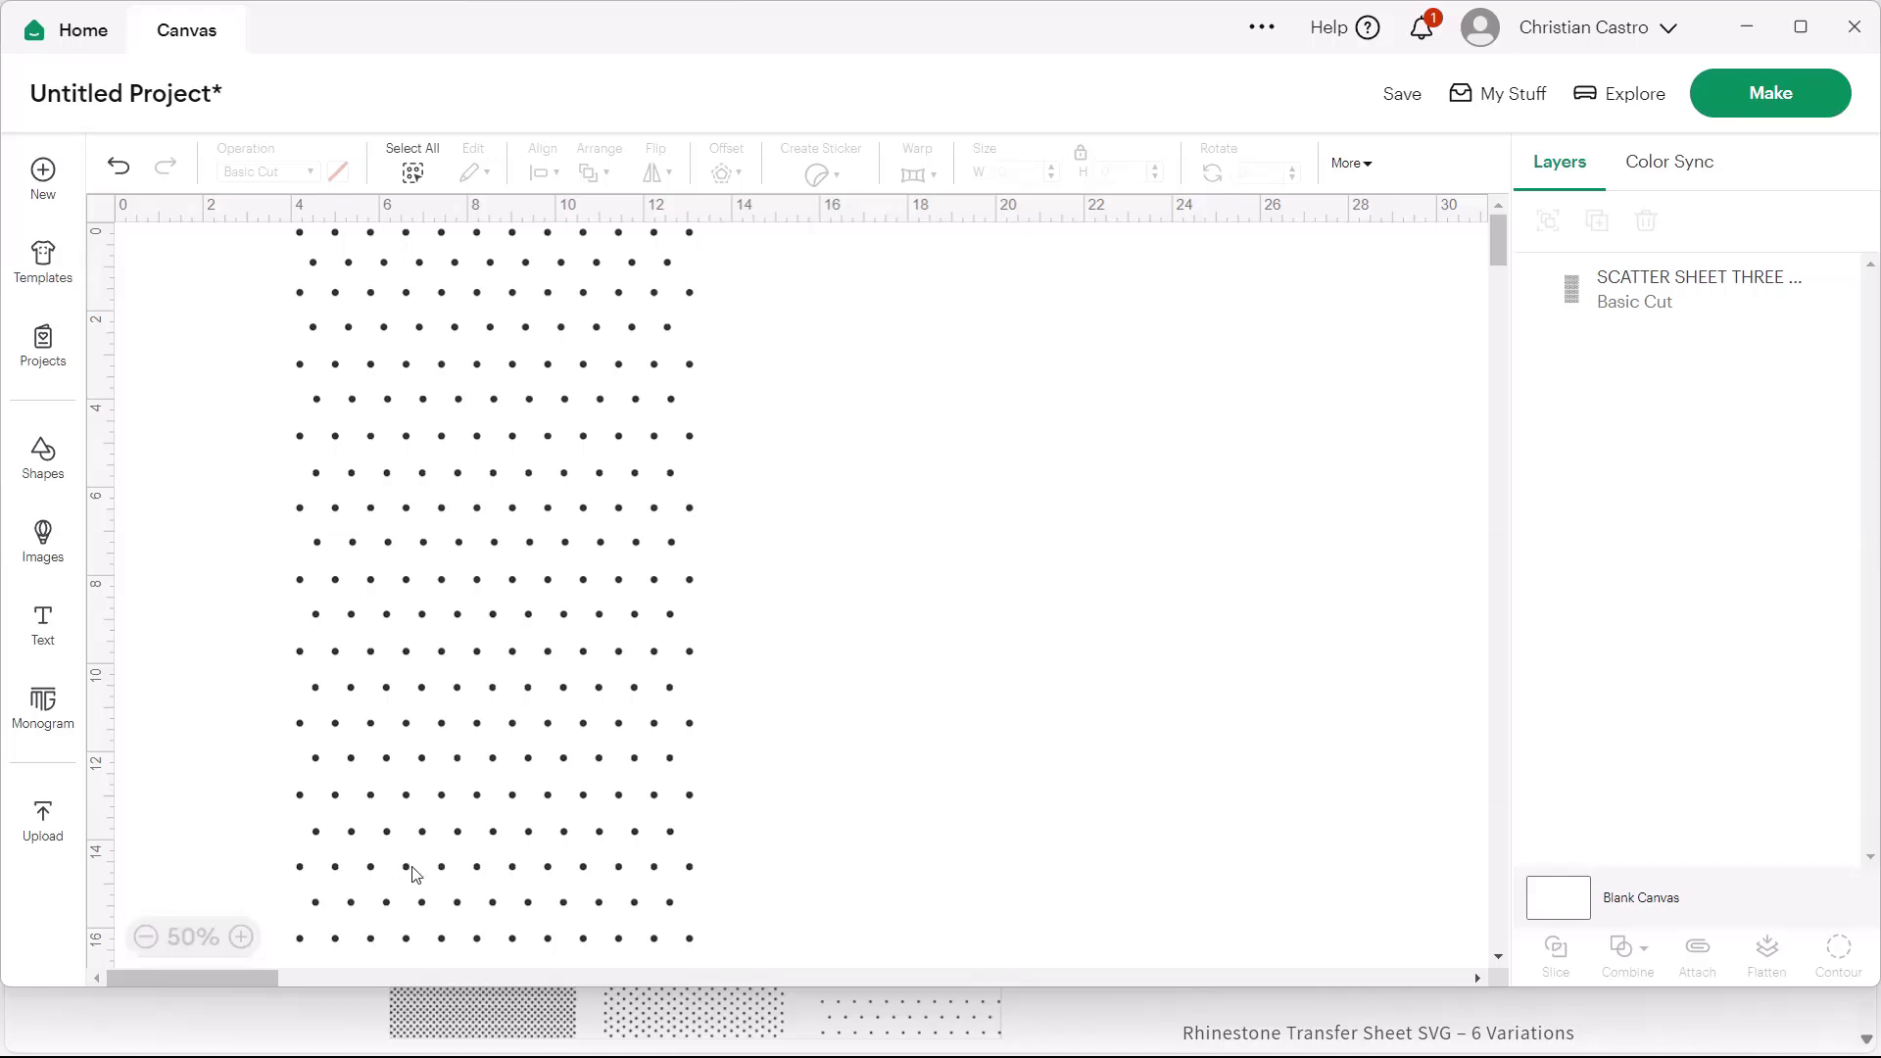
{"action": "left_click_drag", "start_coordinate": [412, 868], "coordinate": [463, 866]}
{"action": "left_click", "coordinate": [297, 705]}
{"action": "scroll", "coordinate": [294, 691], "scroll_direction": "down", "scroll_amount": 3}
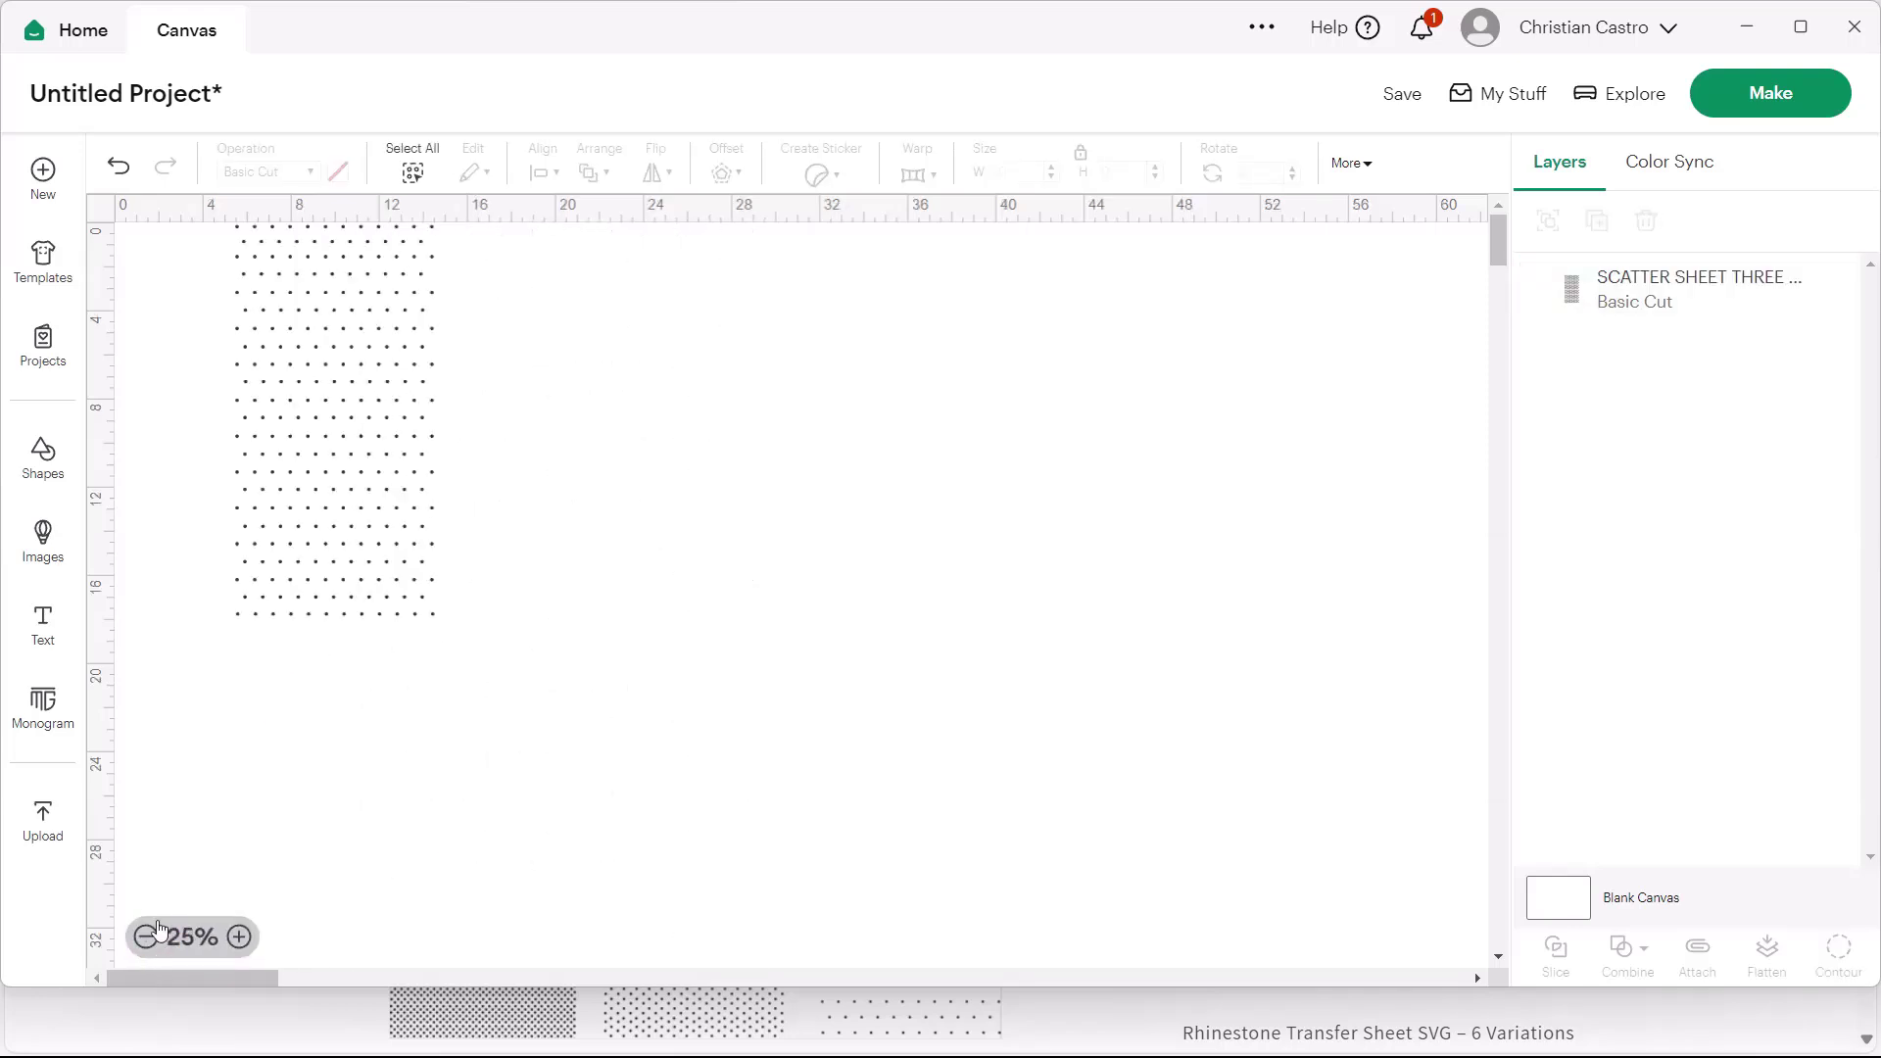
{"action": "left_click_drag", "start_coordinate": [308, 550], "coordinate": [427, 703]}
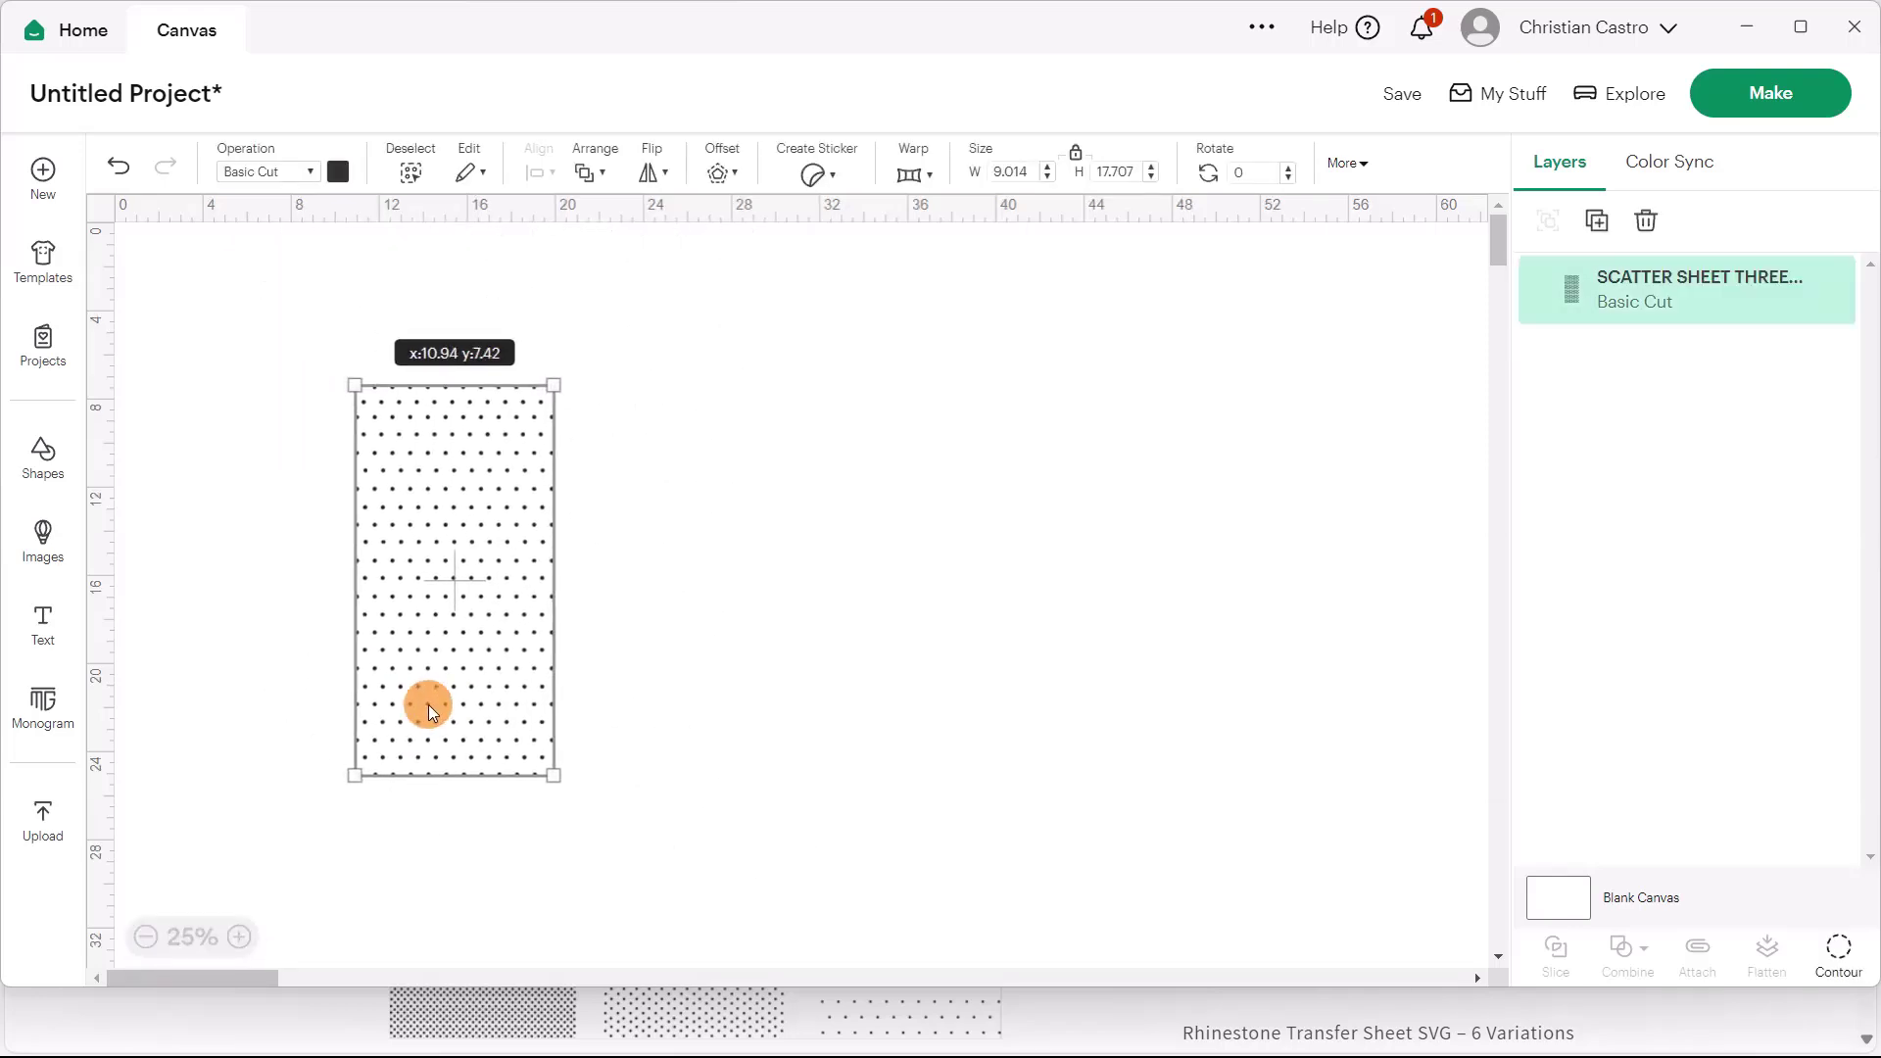
{"action": "left_click", "coordinate": [266, 609]}
- Reposition the dot sheet at 50% zoom, undoing an accidental corner resize
{"action": "left_click", "coordinate": [239, 948]}
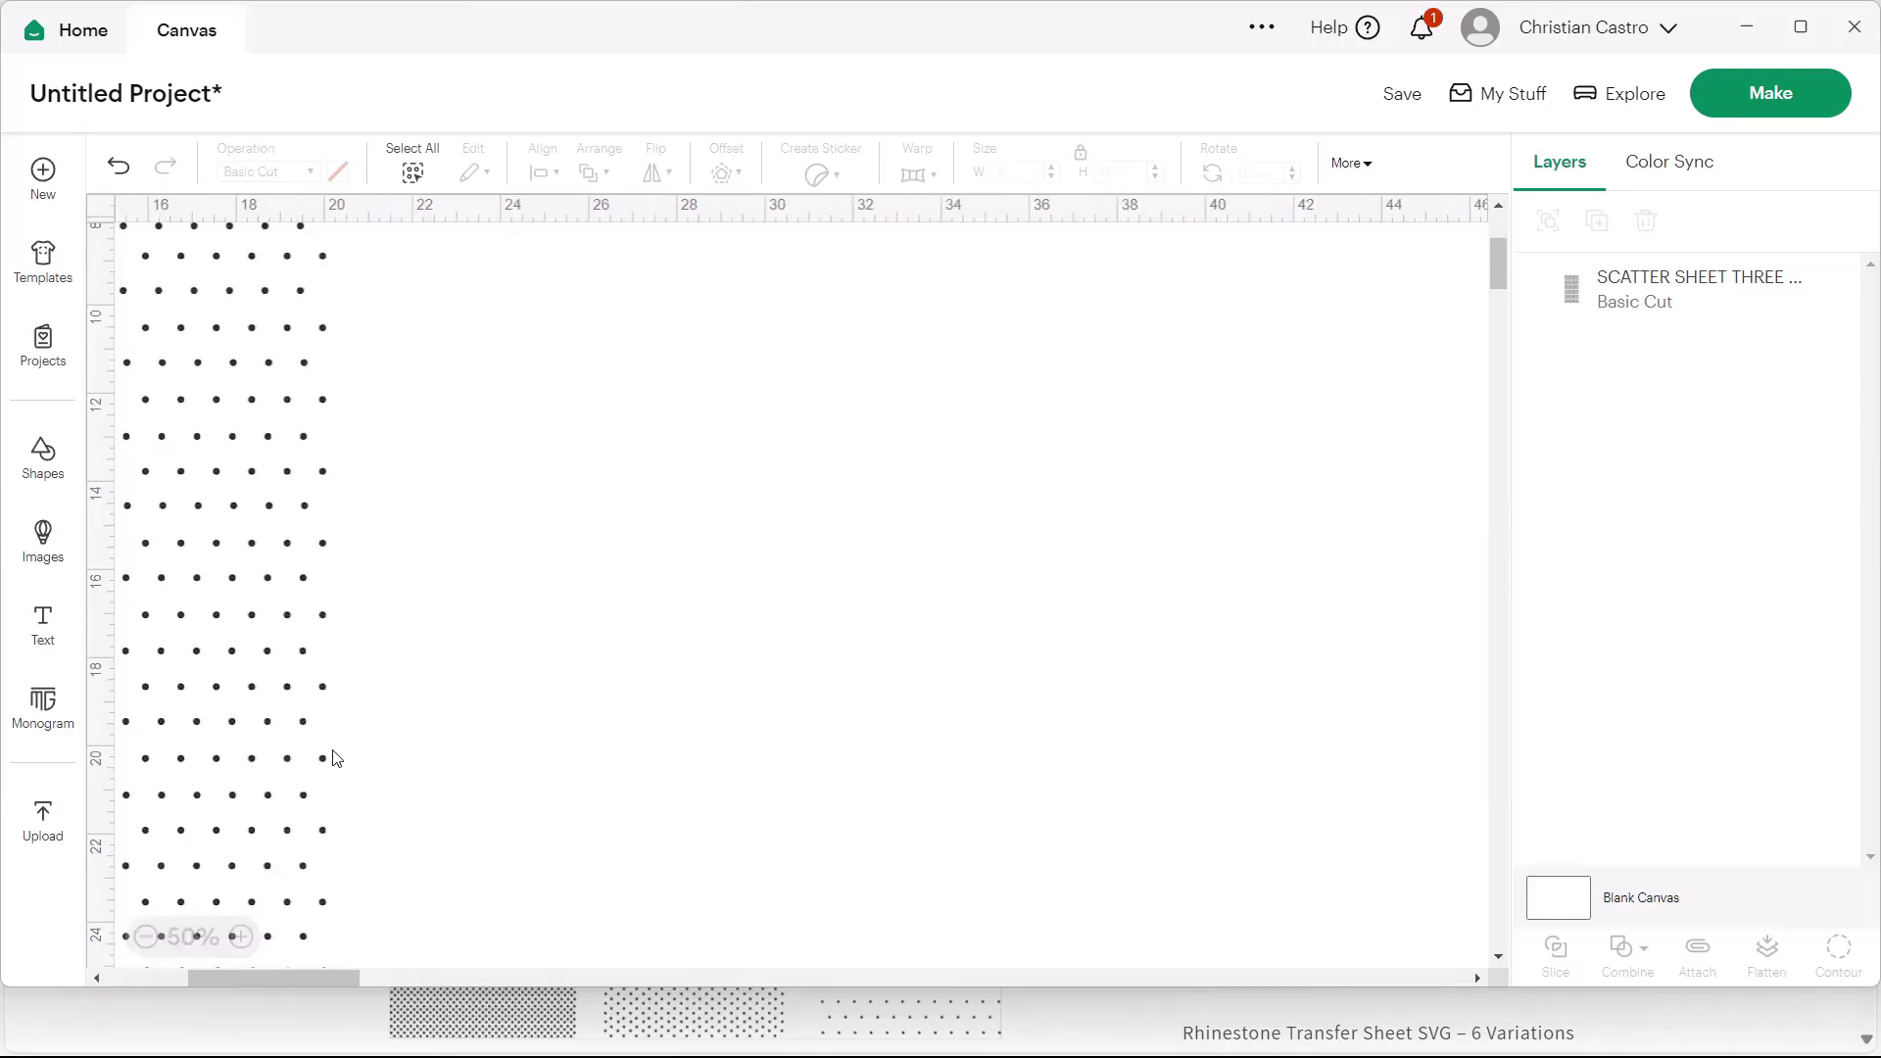
{"action": "left_click_drag", "start_coordinate": [325, 757], "coordinate": [843, 766]}
{"action": "left_click", "coordinate": [1051, 589]}
{"action": "left_click", "coordinate": [146, 937]}
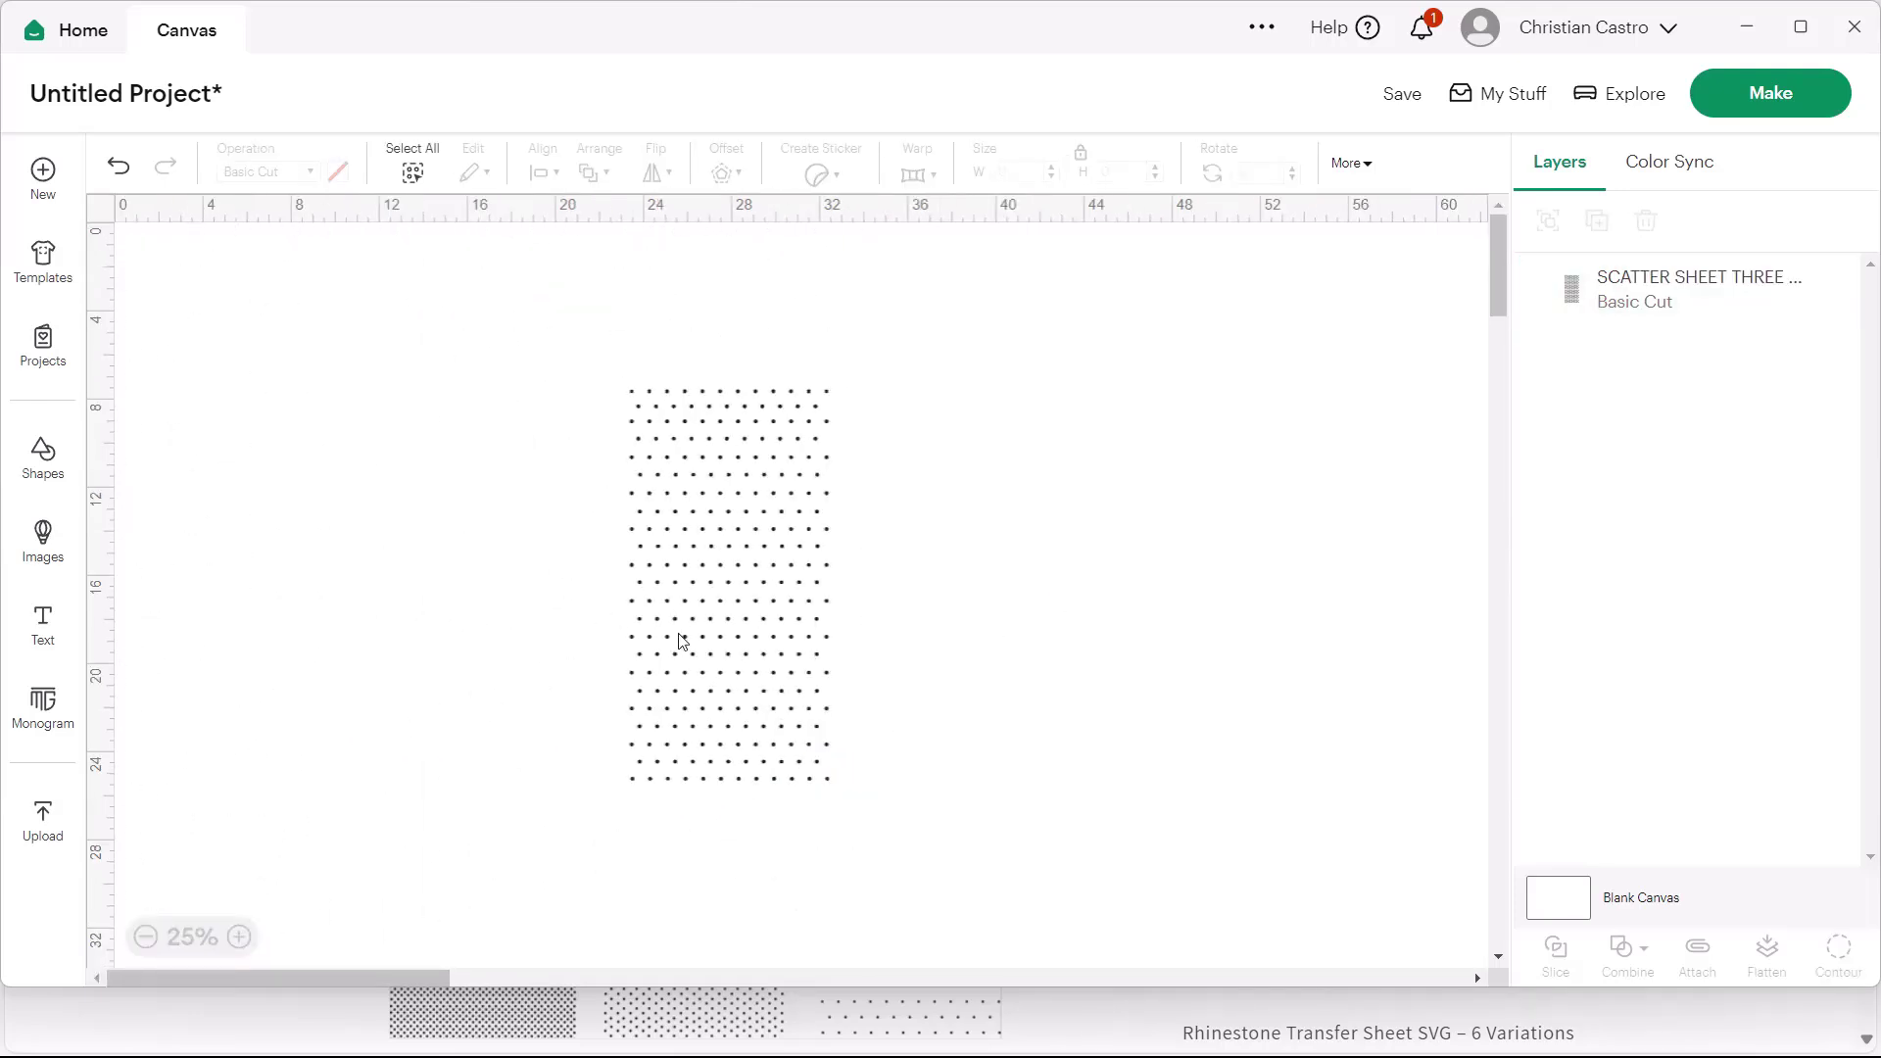
{"action": "left_click_drag", "start_coordinate": [682, 642], "coordinate": [567, 703]}
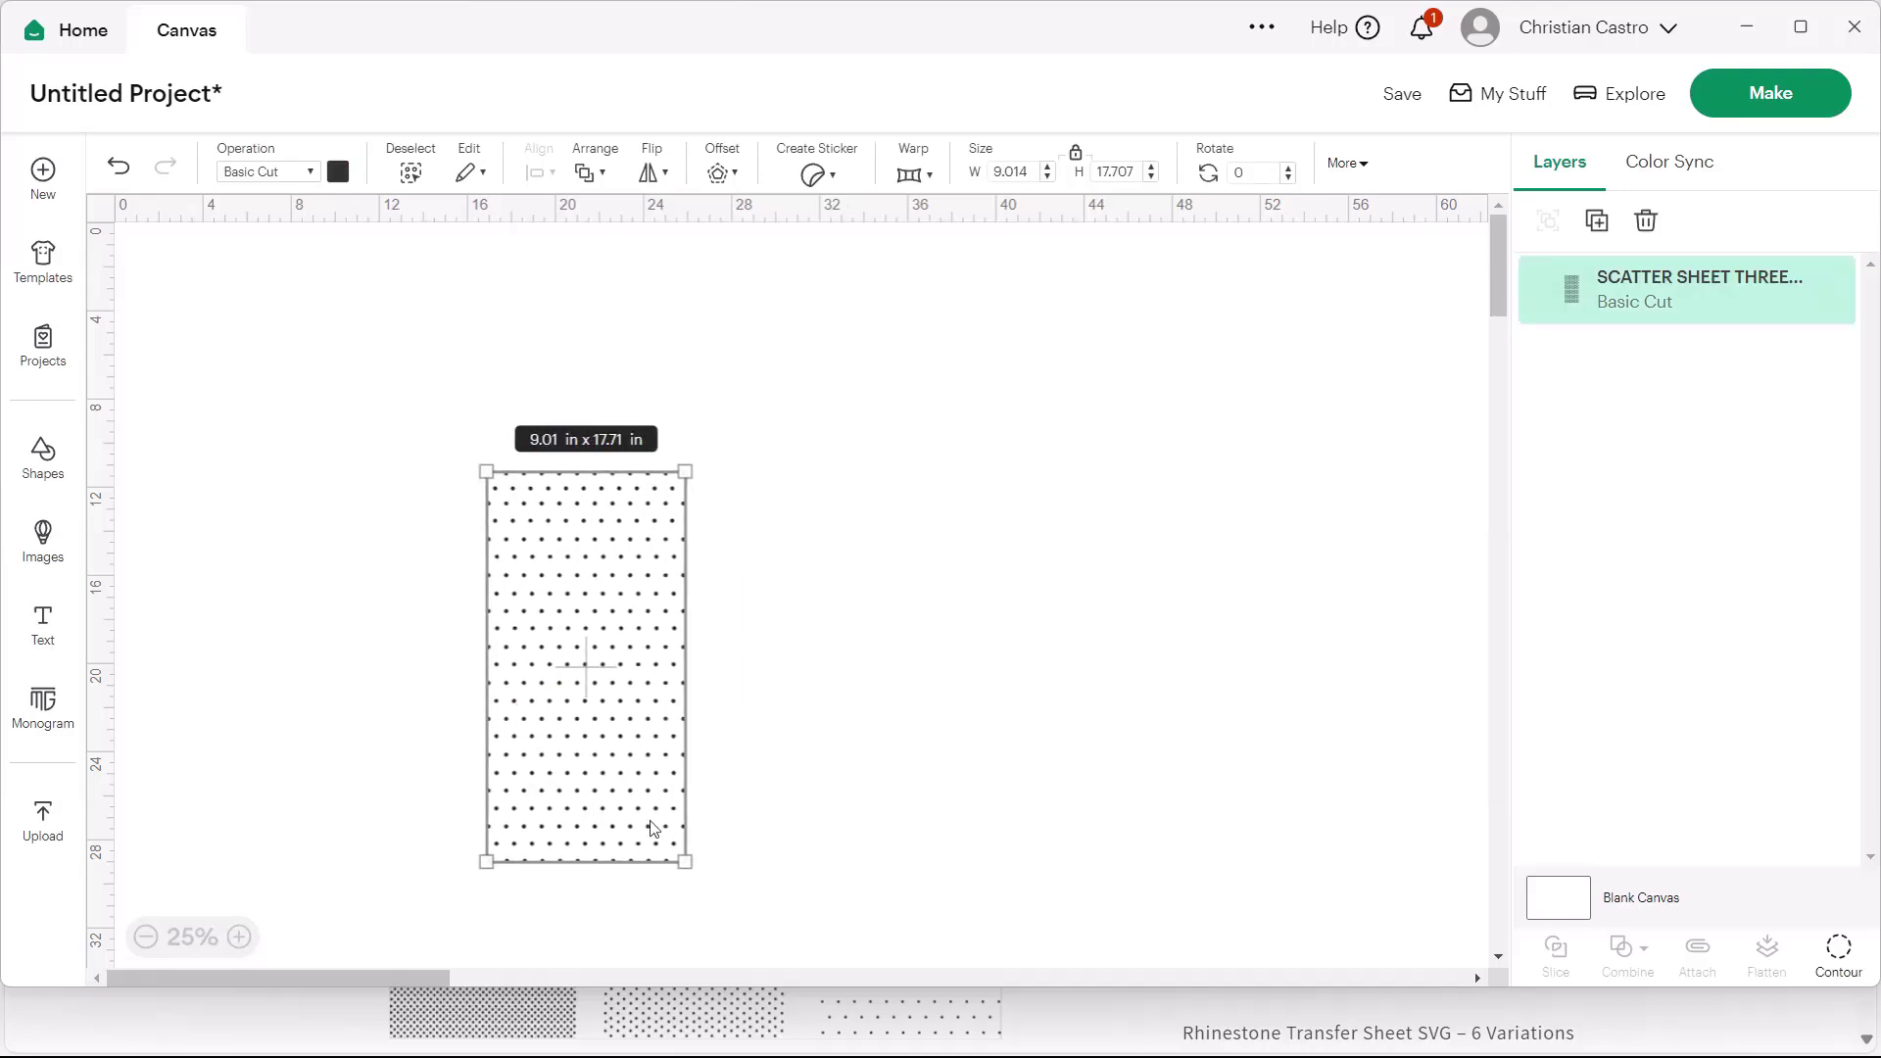
{"action": "left_click_drag", "start_coordinate": [685, 862], "coordinate": [691, 774]}
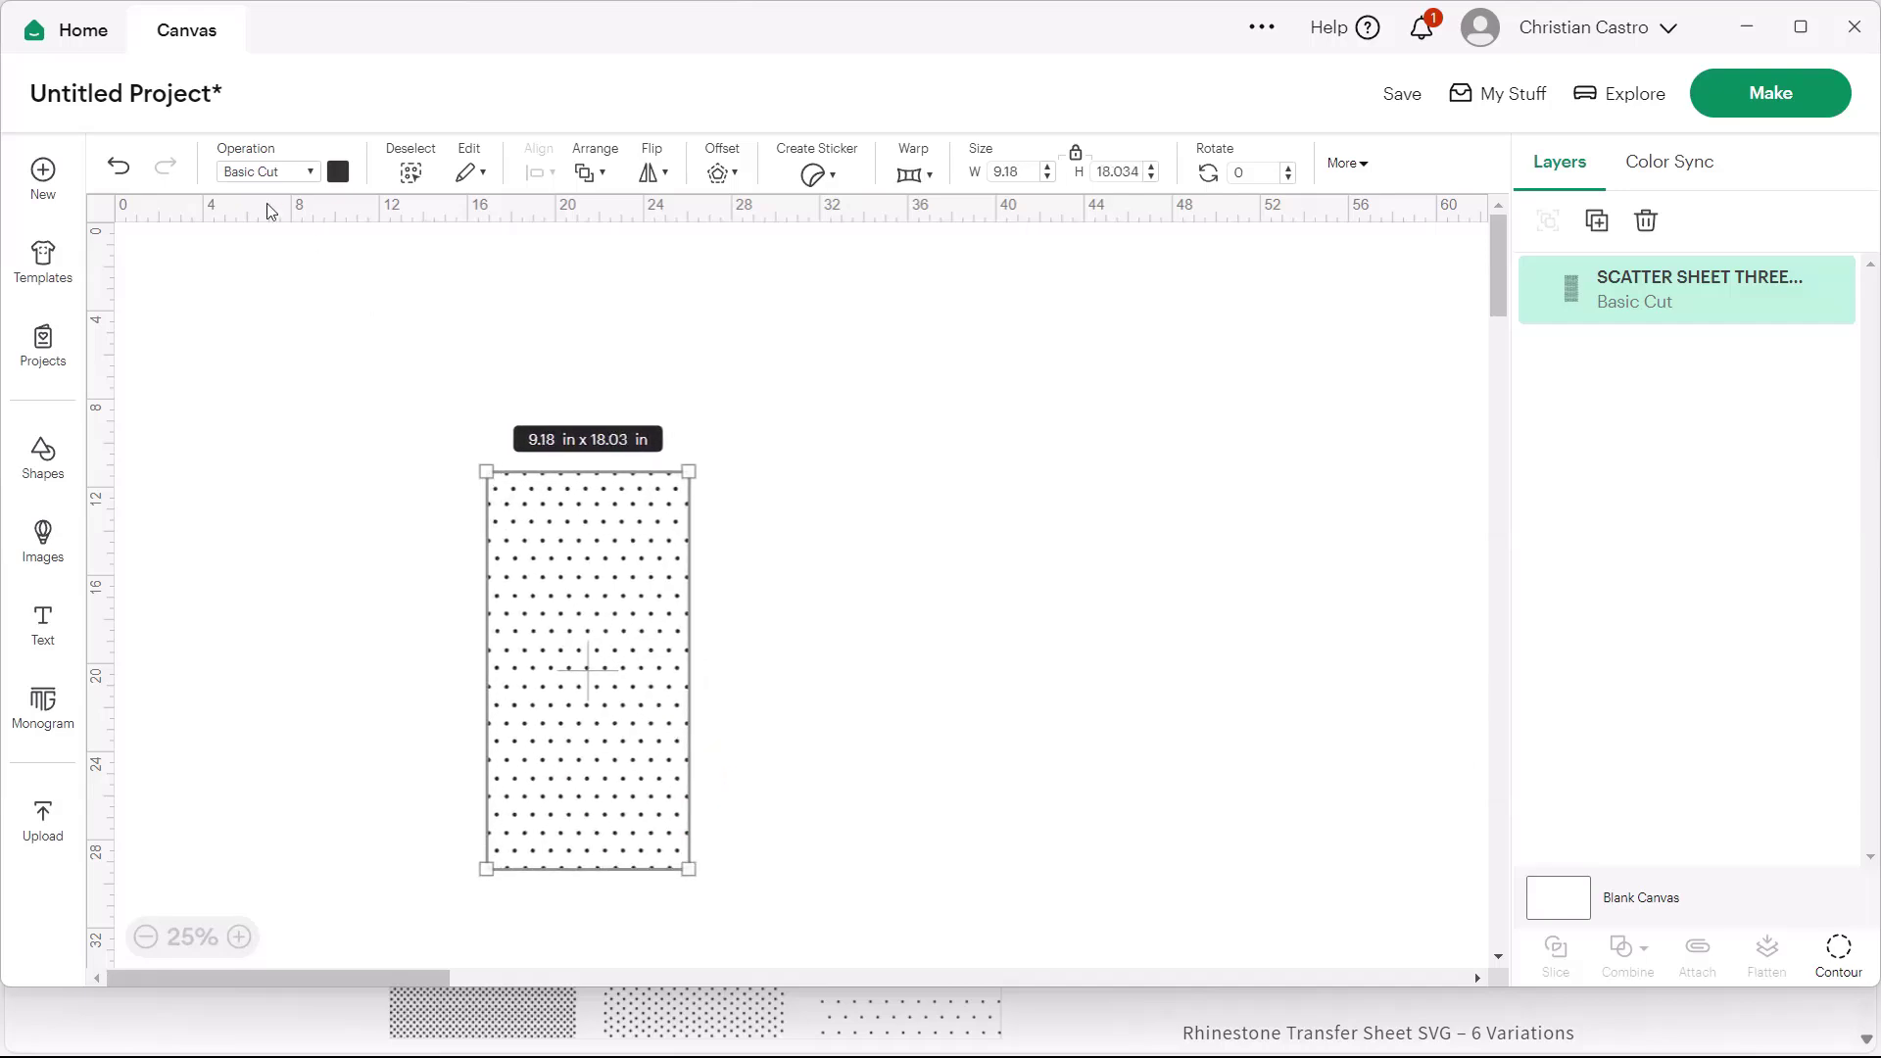
{"action": "left_click", "coordinate": [119, 174]}
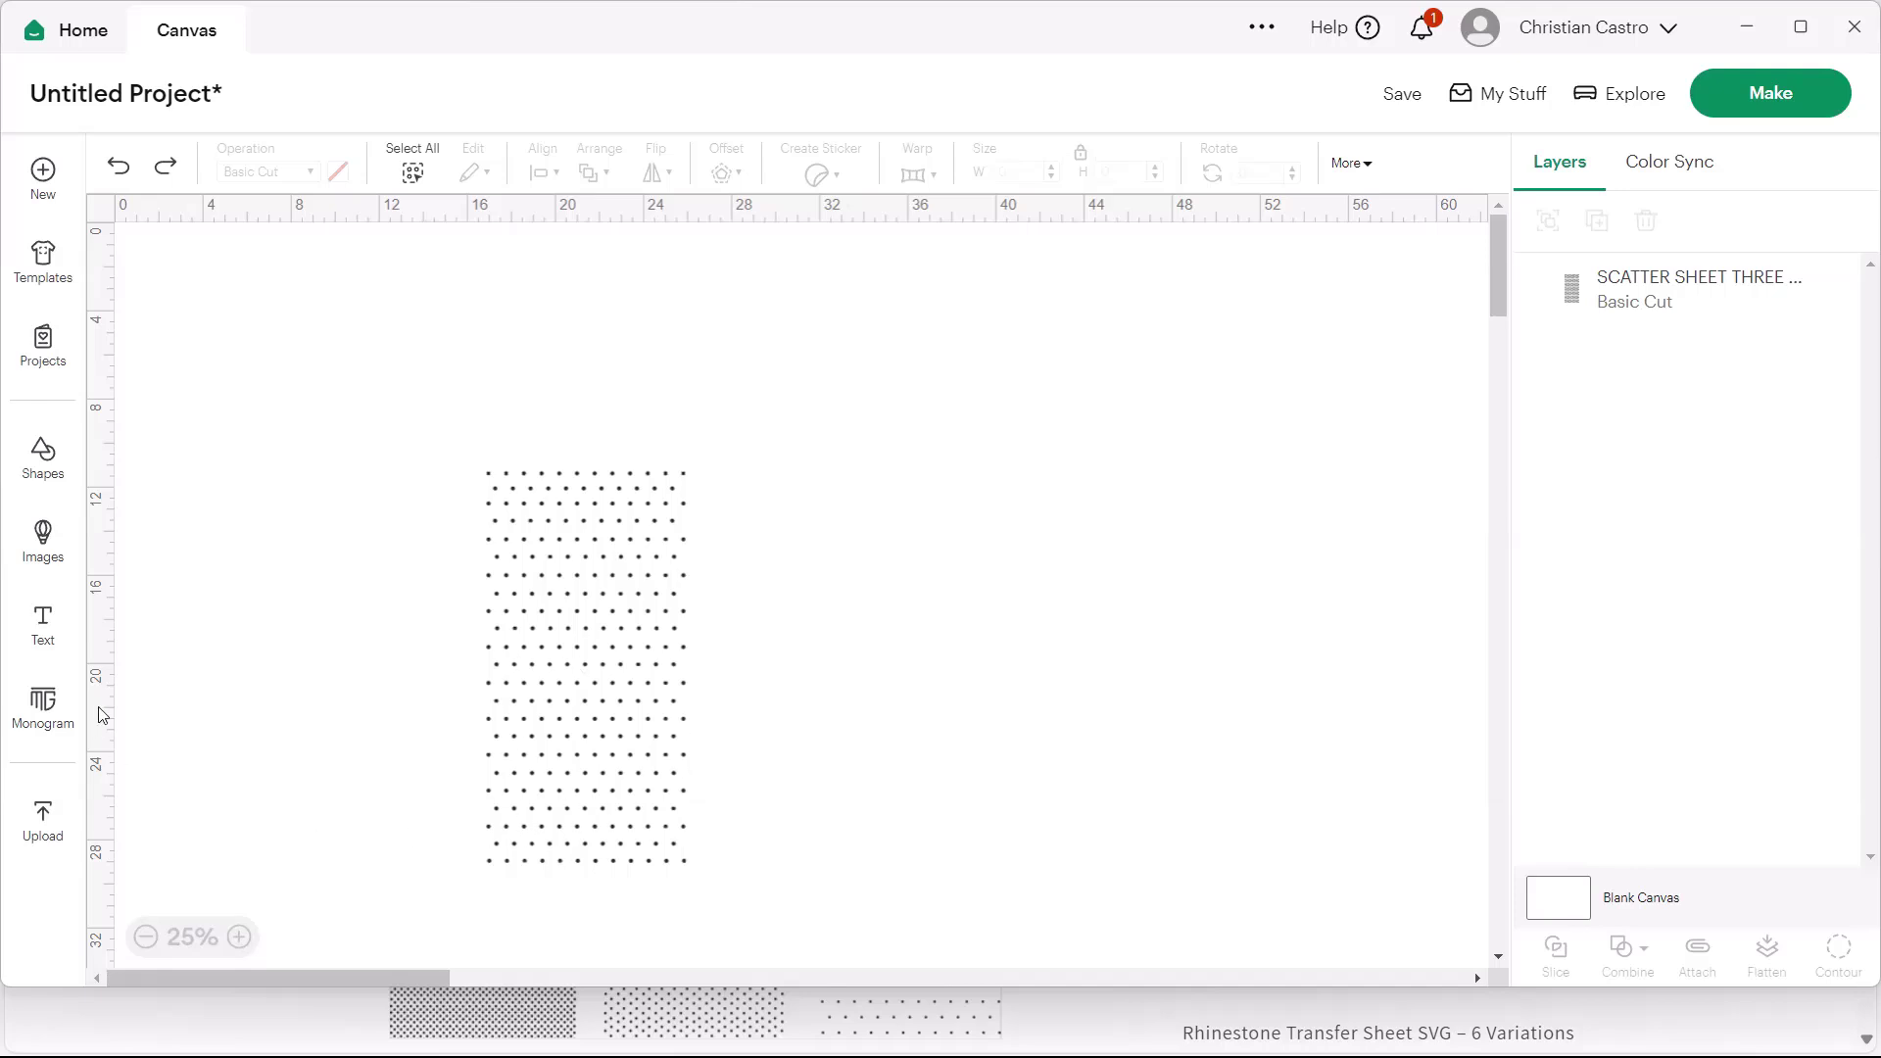
{"action": "left_click", "coordinate": [239, 937]}
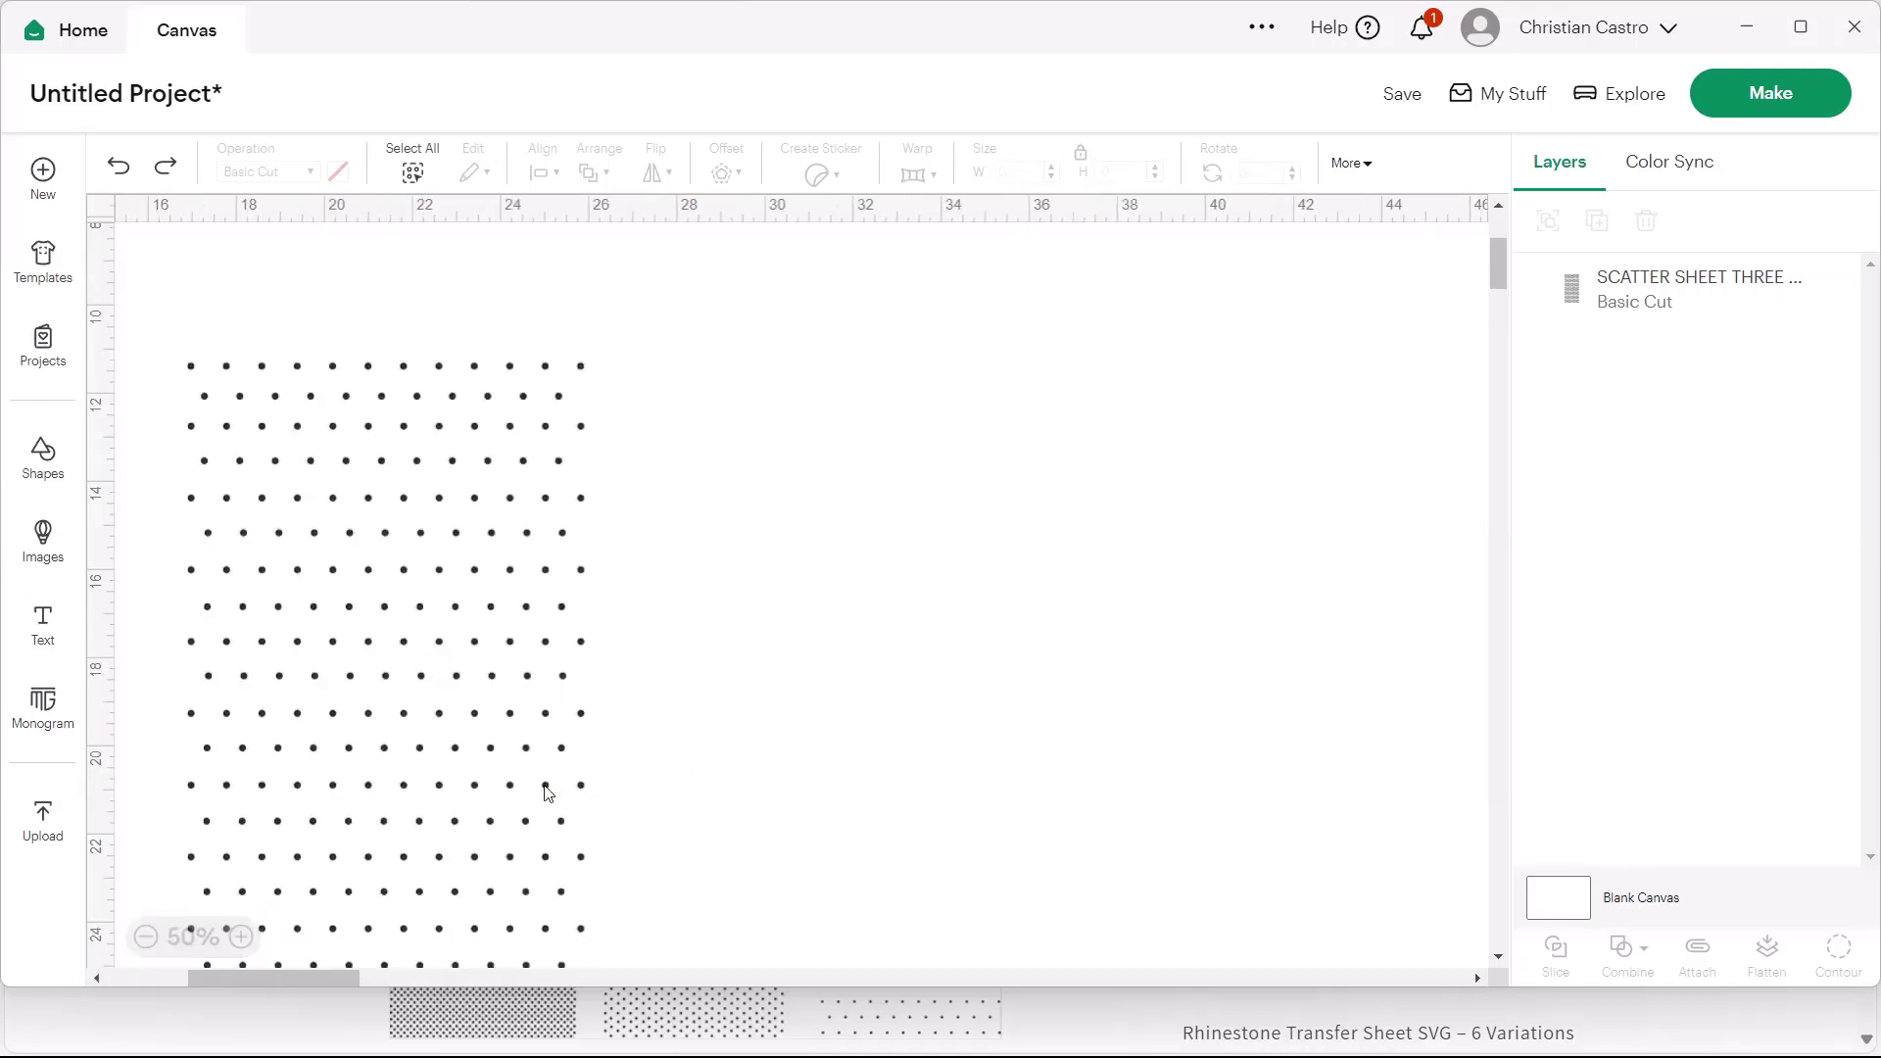
{"action": "left_click_drag", "start_coordinate": [547, 791], "coordinate": [587, 704]}
- Insert a Square from the basic shapes
{"action": "left_click", "coordinate": [43, 456]}
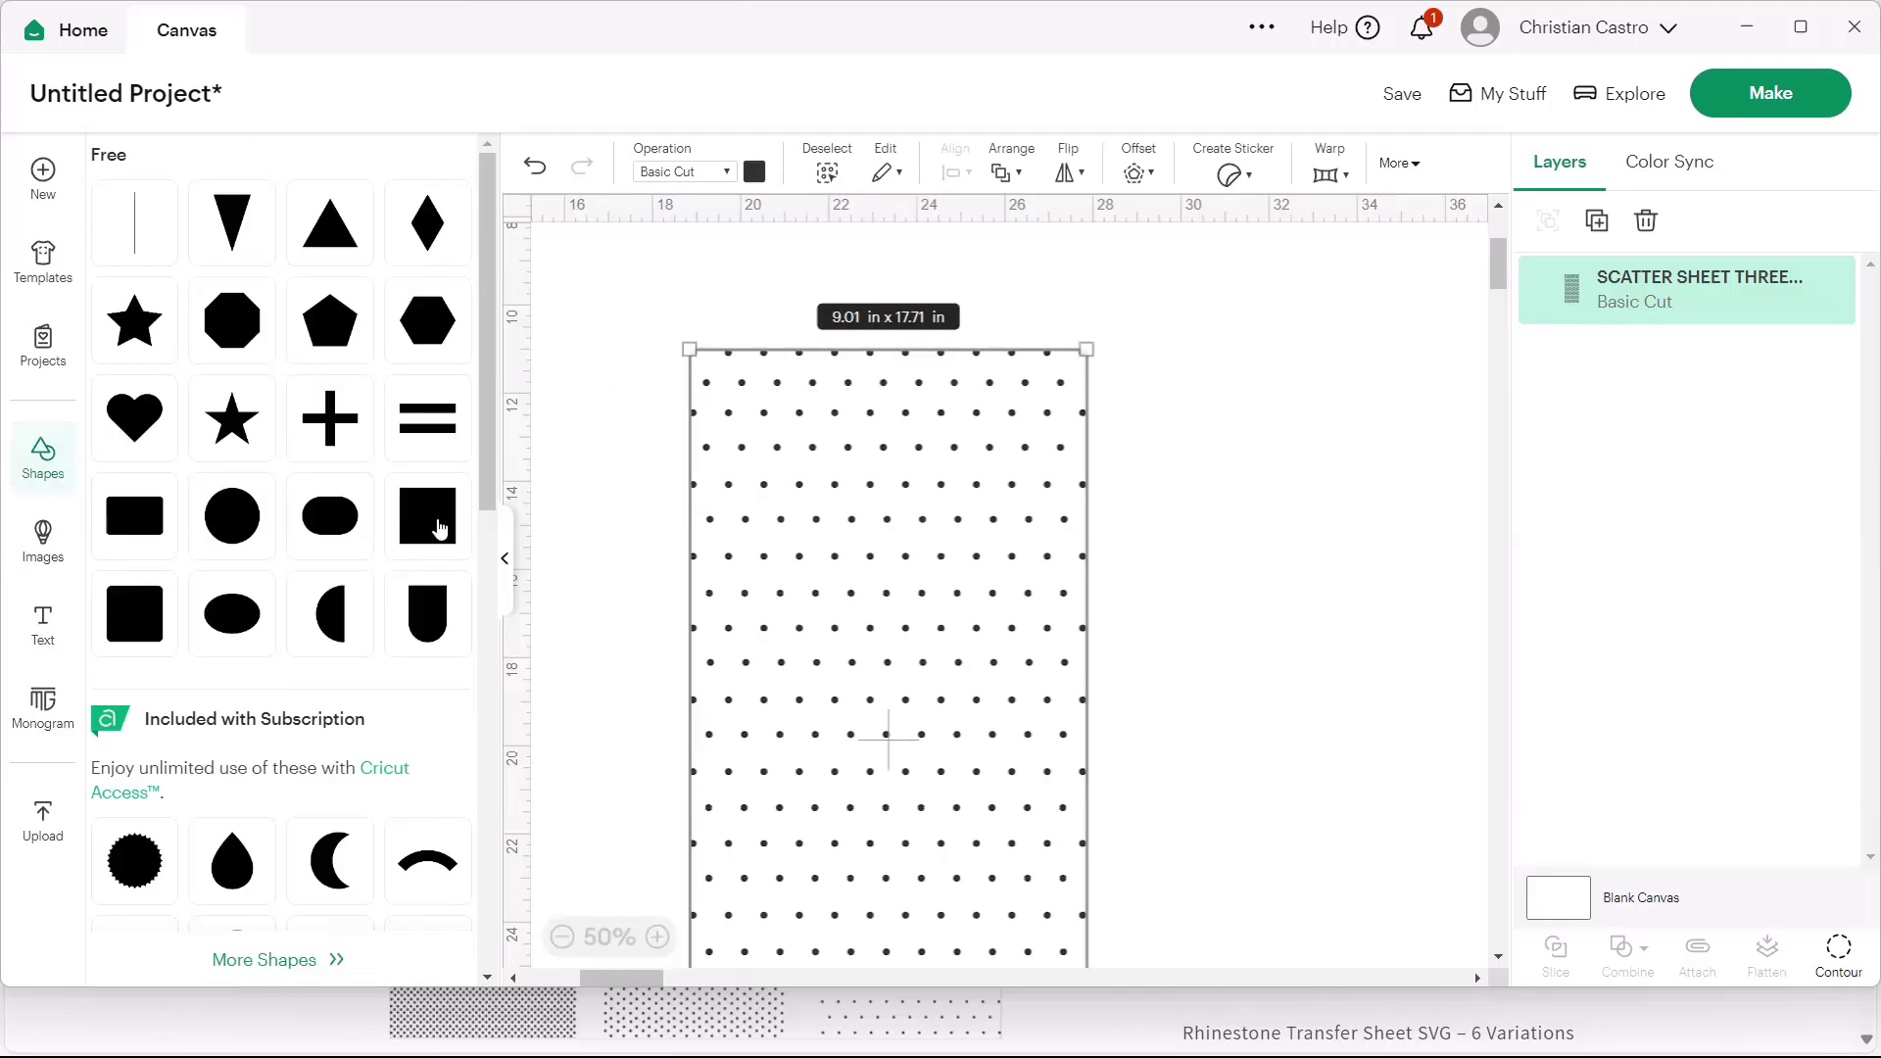
{"action": "left_click", "coordinate": [436, 524]}
{"action": "left_click", "coordinate": [517, 582]}
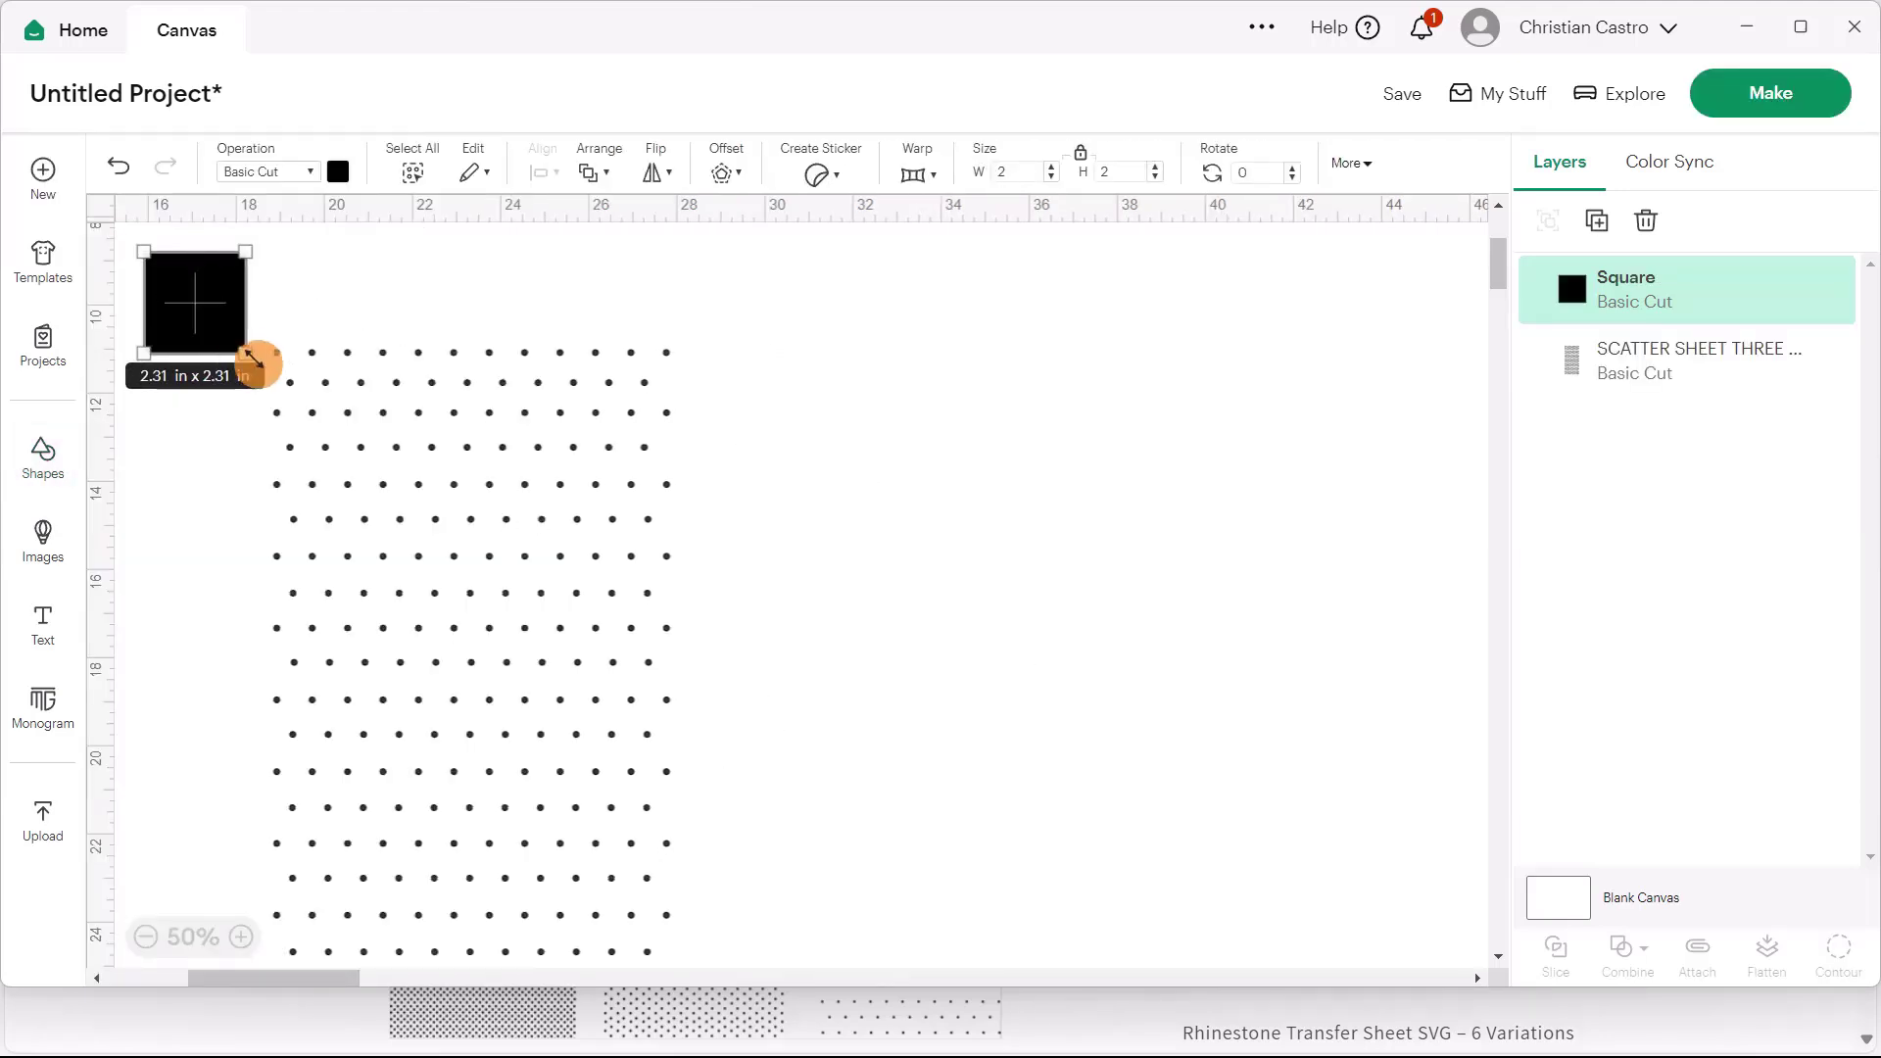
- Enlarge the square, colour it purple and send it behind the dot sheet
{"action": "left_click_drag", "start_coordinate": [251, 361], "coordinate": [461, 575]}
{"action": "left_click", "coordinate": [338, 172]}
{"action": "left_click", "coordinate": [397, 319]}
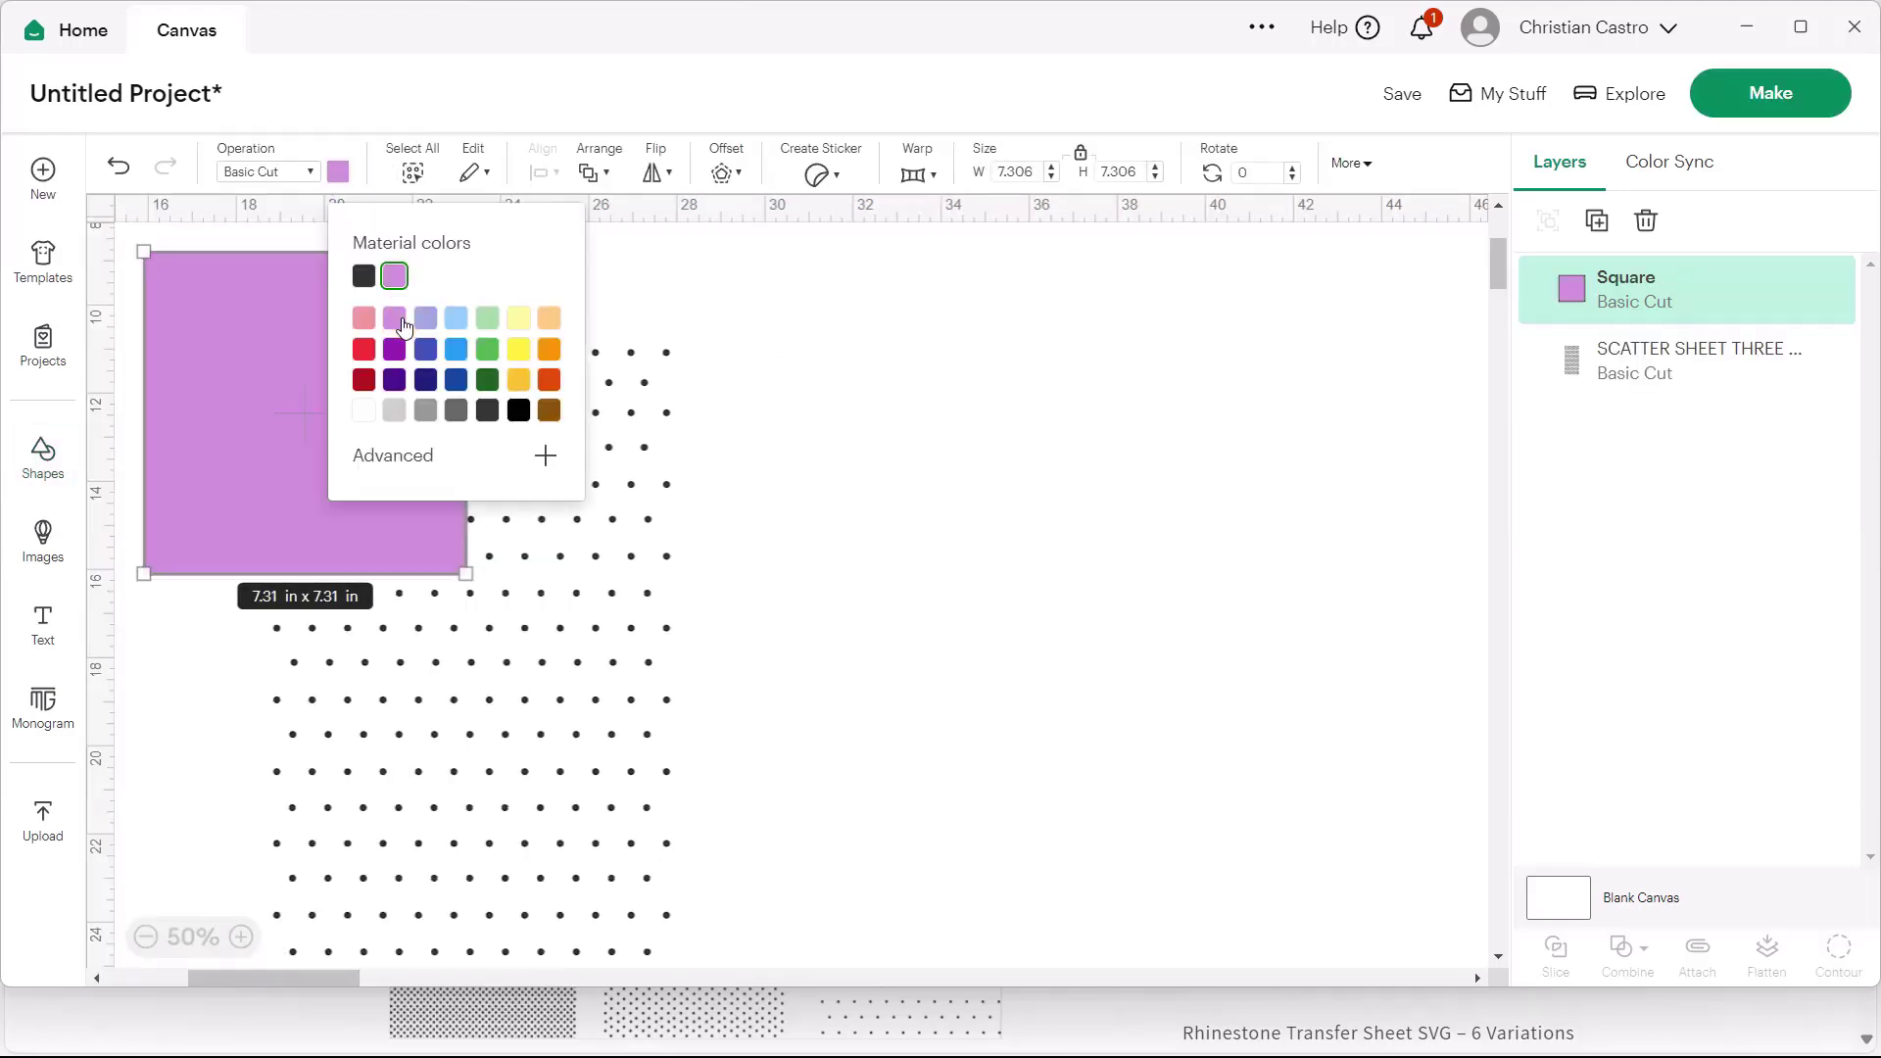
{"action": "left_click", "coordinate": [731, 484]}
{"action": "left_click", "coordinate": [421, 508]}
{"action": "right_click", "coordinate": [439, 514]}
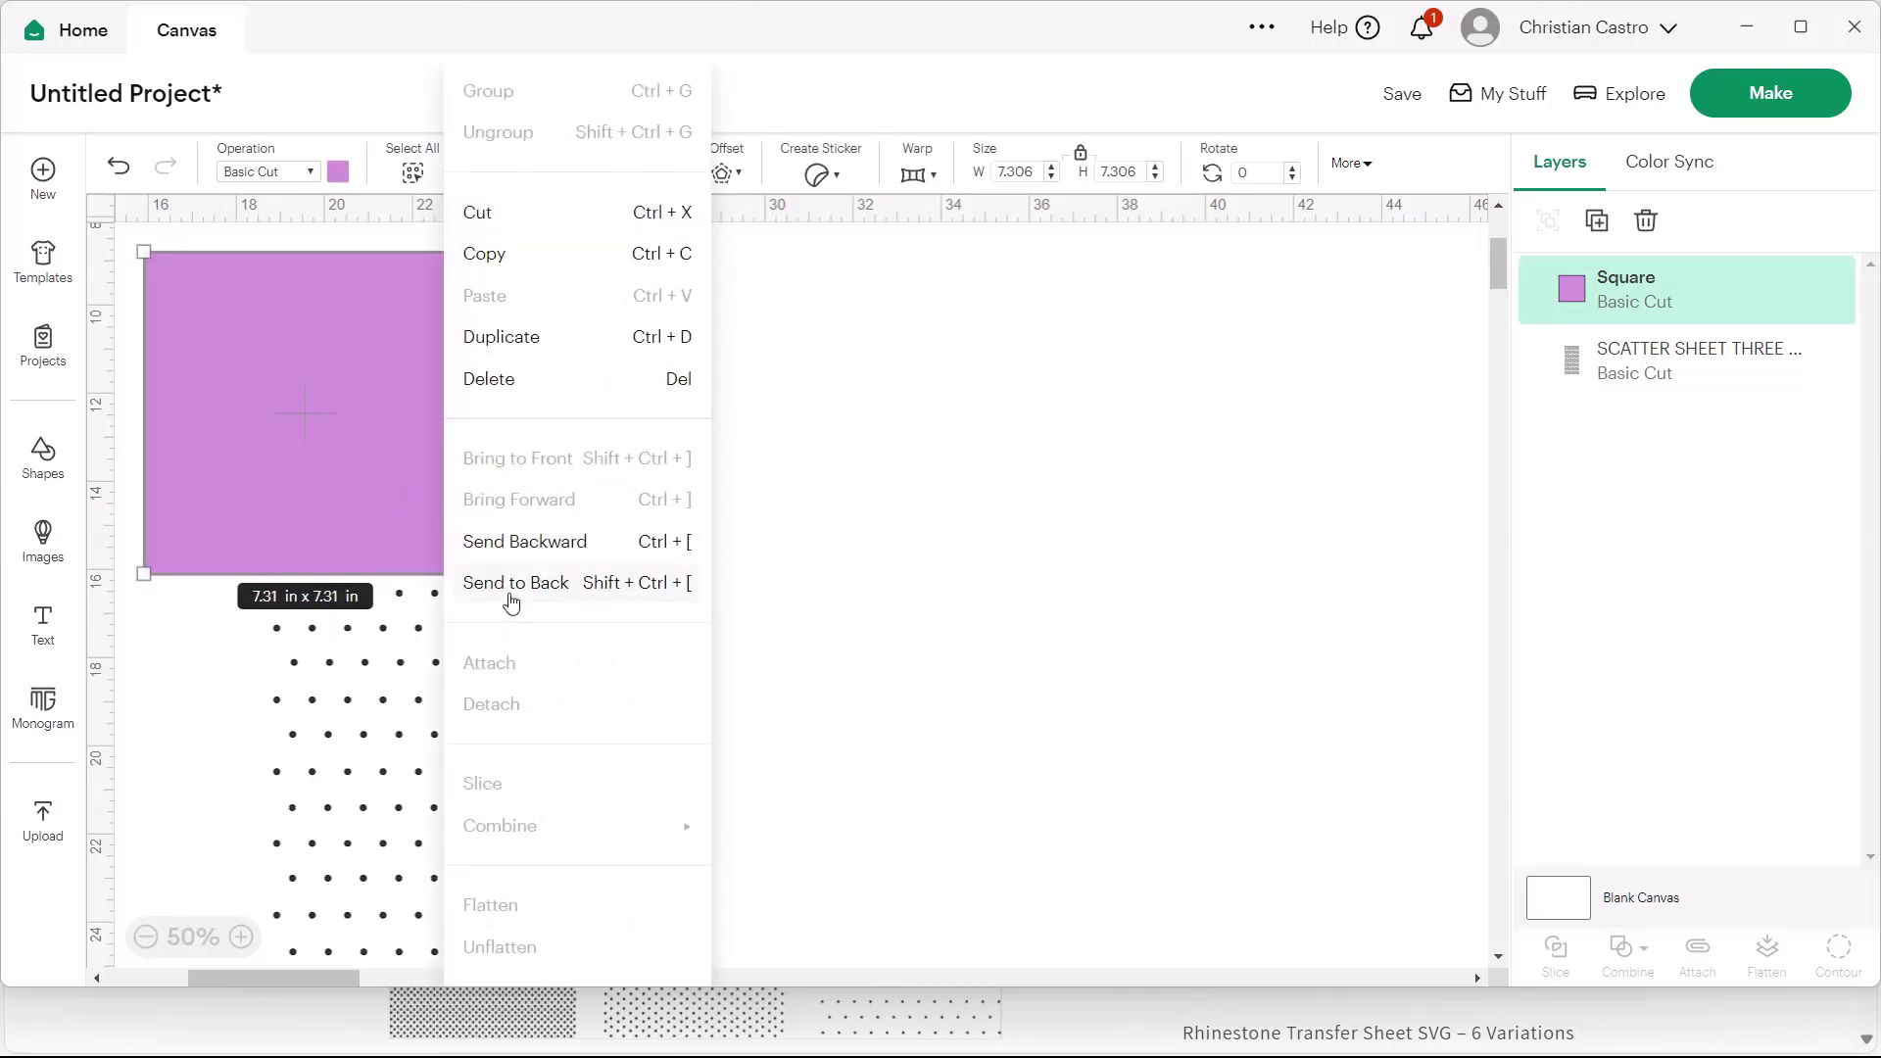
{"action": "left_click", "coordinate": [508, 585]}
- Resize the purple square to 9.75 in and position it over the dot sheet
{"action": "left_click_drag", "start_coordinate": [467, 574], "coordinate": [429, 495]}
{"action": "left_click_drag", "start_coordinate": [204, 459], "coordinate": [334, 471]}
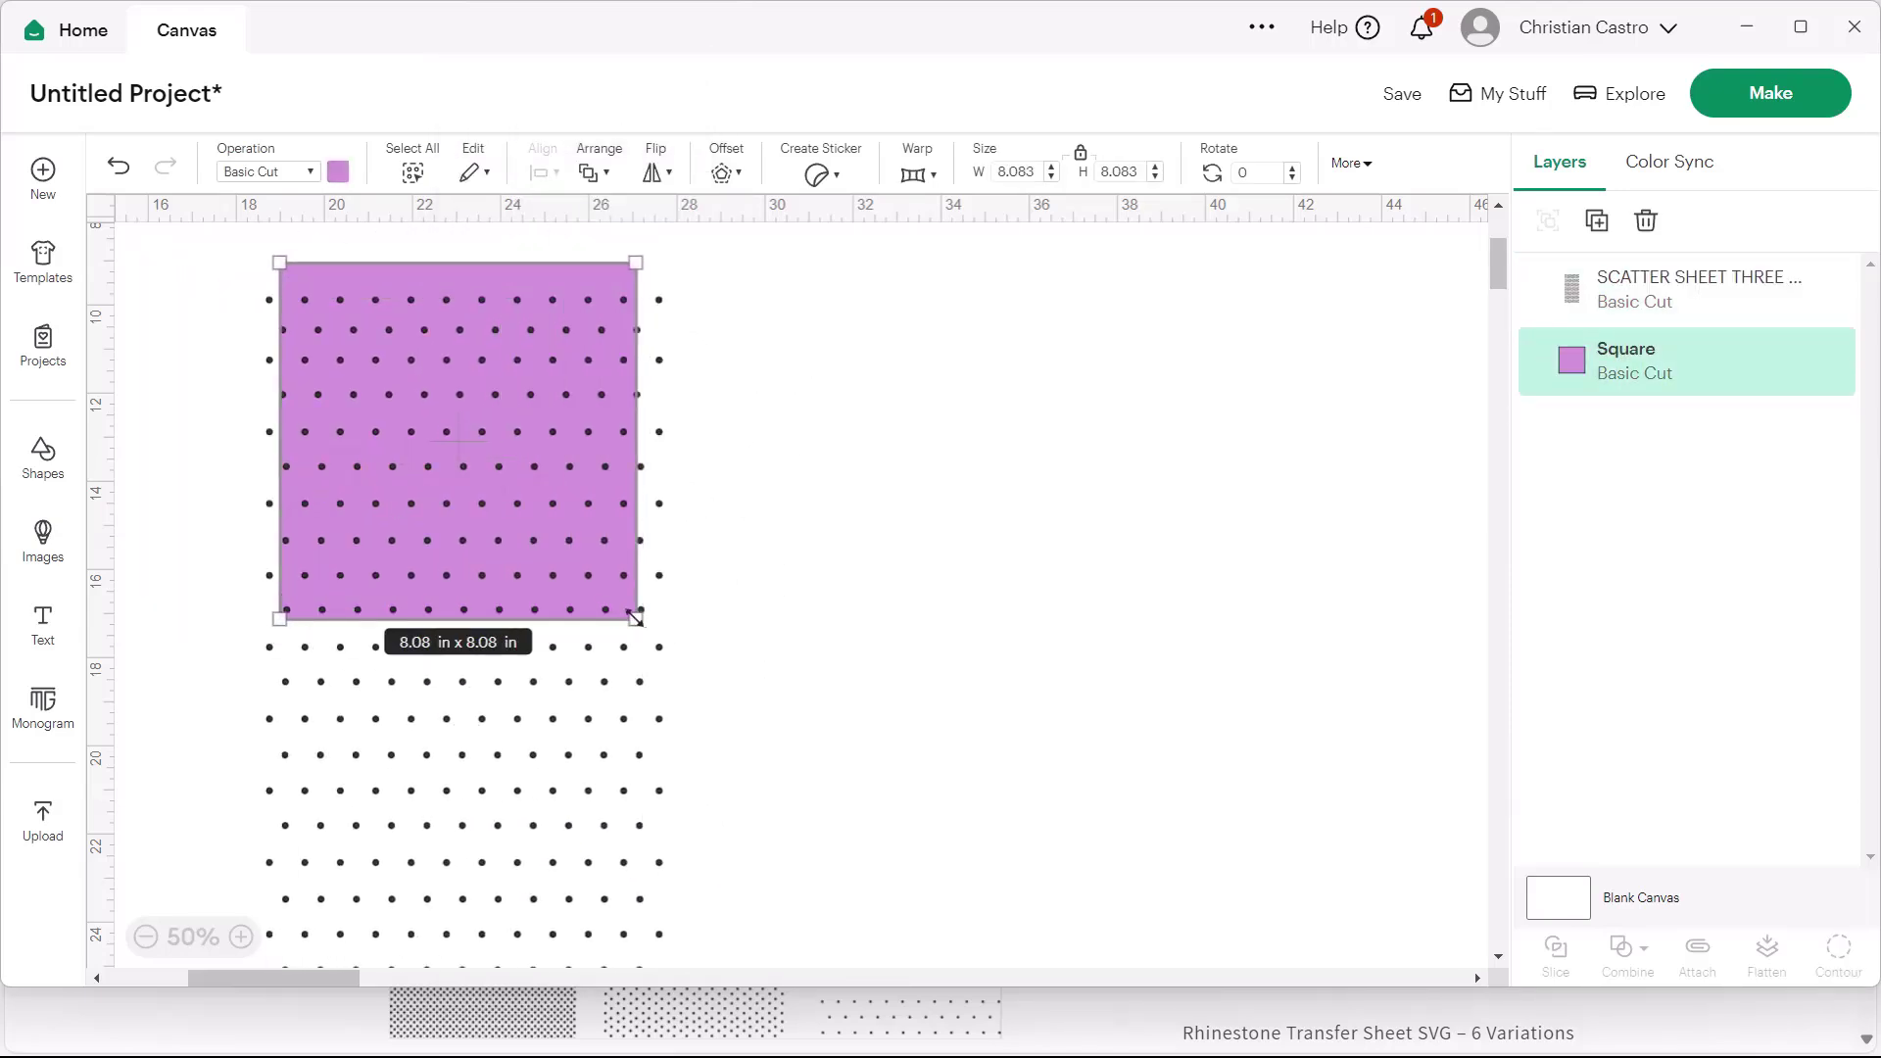
{"action": "left_click_drag", "start_coordinate": [635, 617], "coordinate": [709, 685]}
{"action": "left_click_drag", "start_coordinate": [672, 587], "coordinate": [887, 502]}
{"action": "left_click_drag", "start_coordinate": [839, 564], "coordinate": [614, 563]}
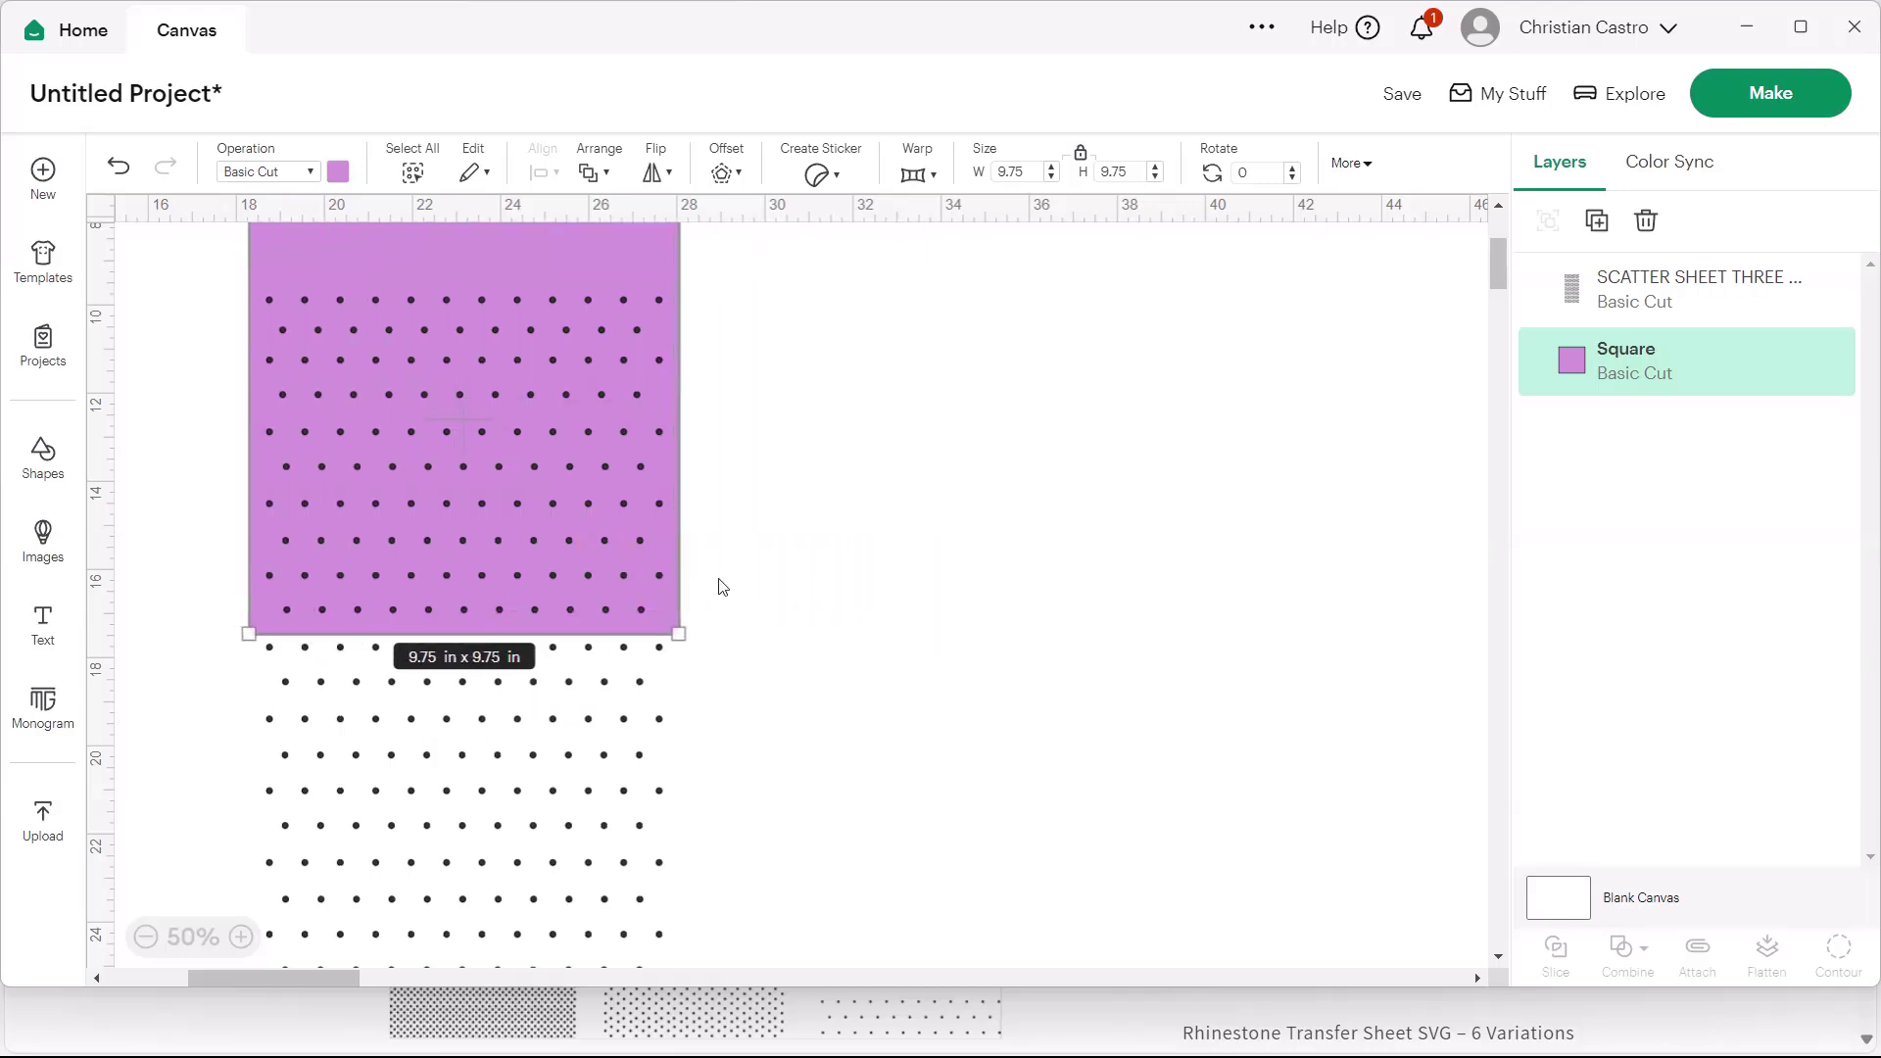
- Slice the square with the dot sheet and pull the resulting pieces apart
{"action": "left_click_drag", "start_coordinate": [827, 807], "coordinate": [301, 467]}
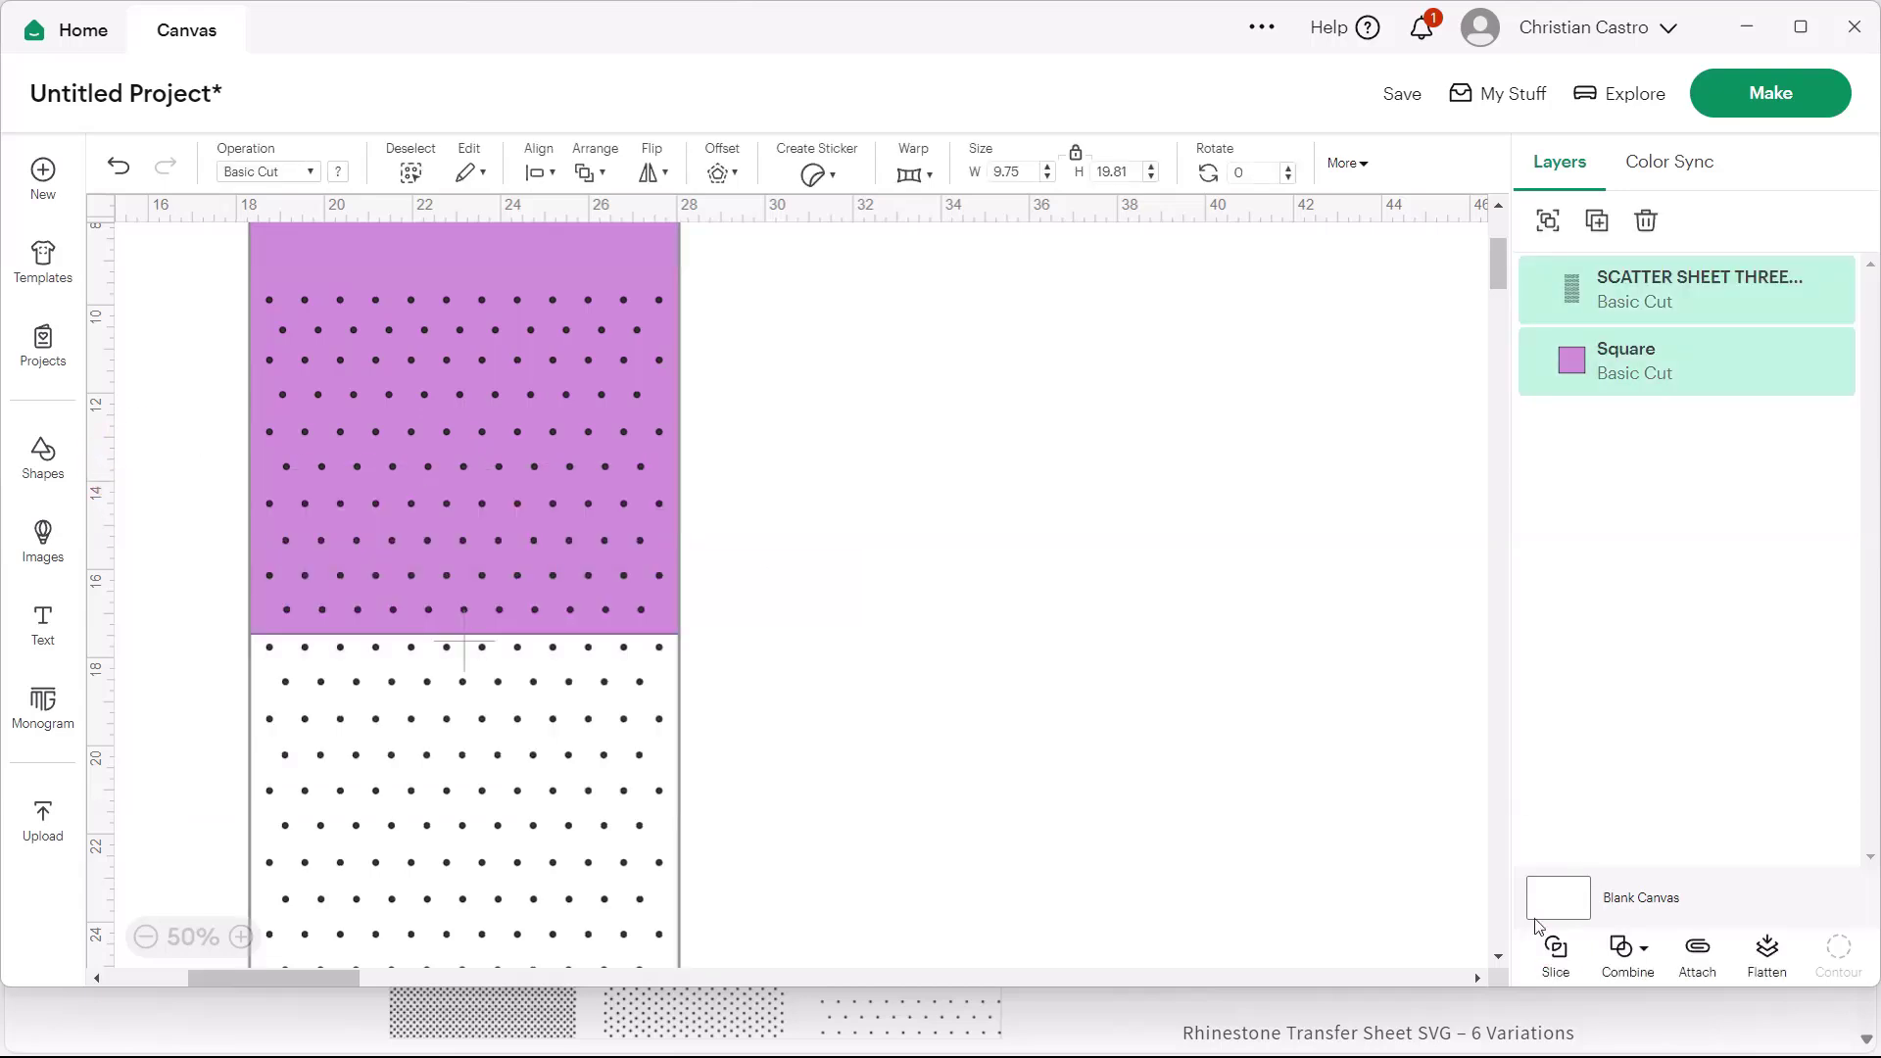
{"action": "left_click_drag", "start_coordinate": [766, 646], "coordinate": [1196, 597]}
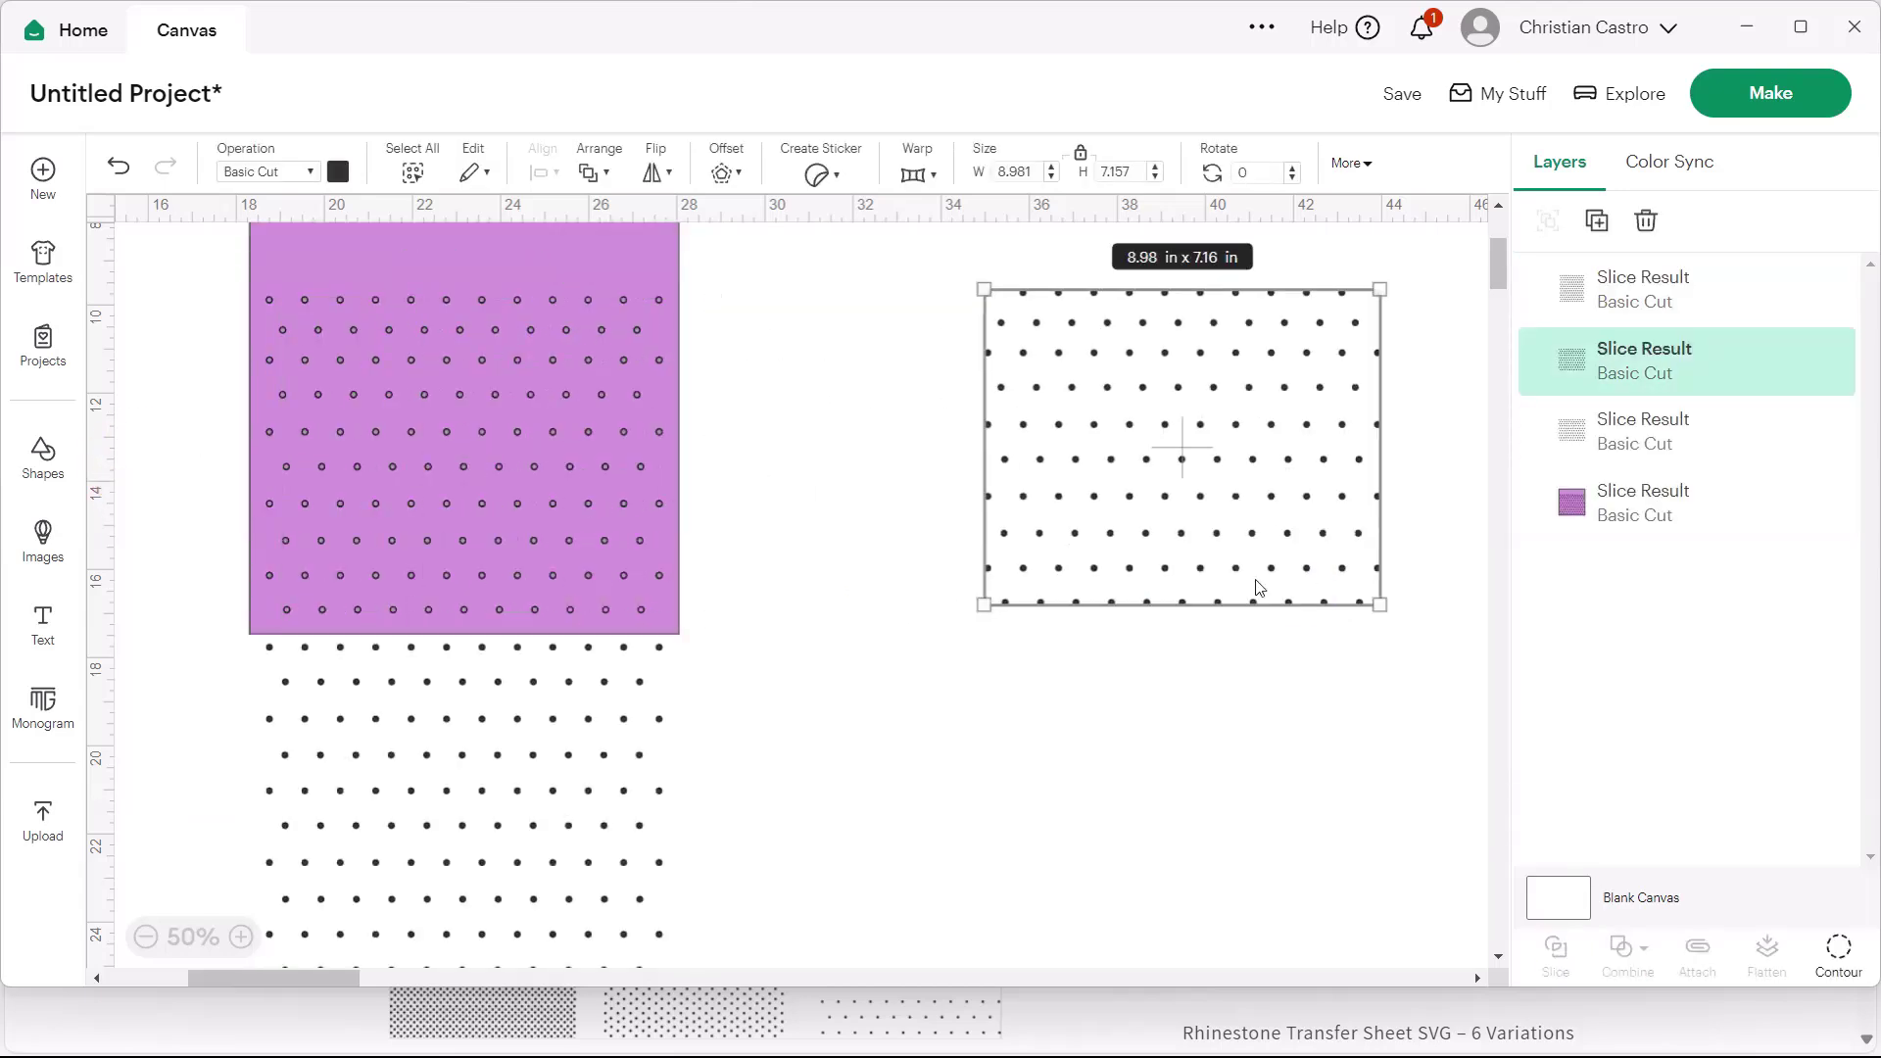
{"action": "left_click_drag", "start_coordinate": [578, 545], "coordinate": [1263, 532]}
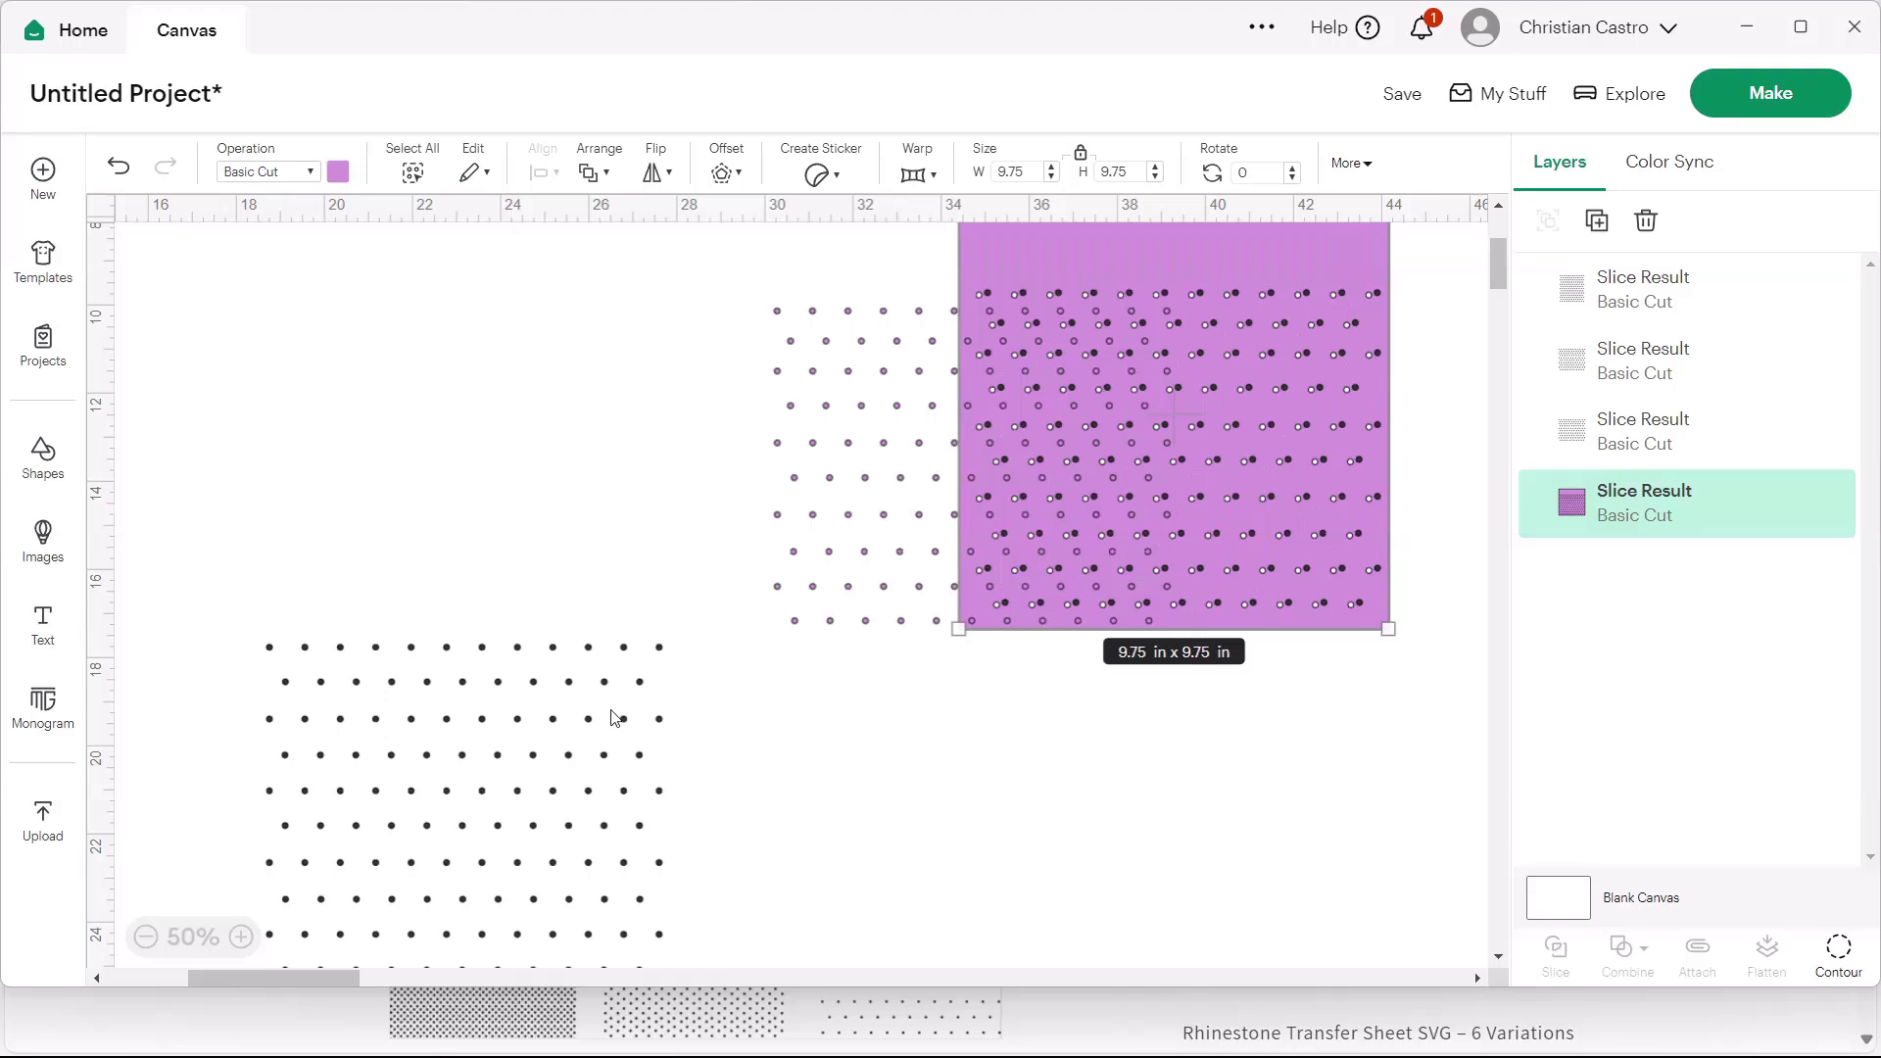
{"action": "left_click_drag", "start_coordinate": [610, 715], "coordinate": [544, 392]}
{"action": "left_click", "coordinate": [754, 606]}
{"action": "left_click_drag", "start_coordinate": [823, 573], "coordinate": [796, 623]}
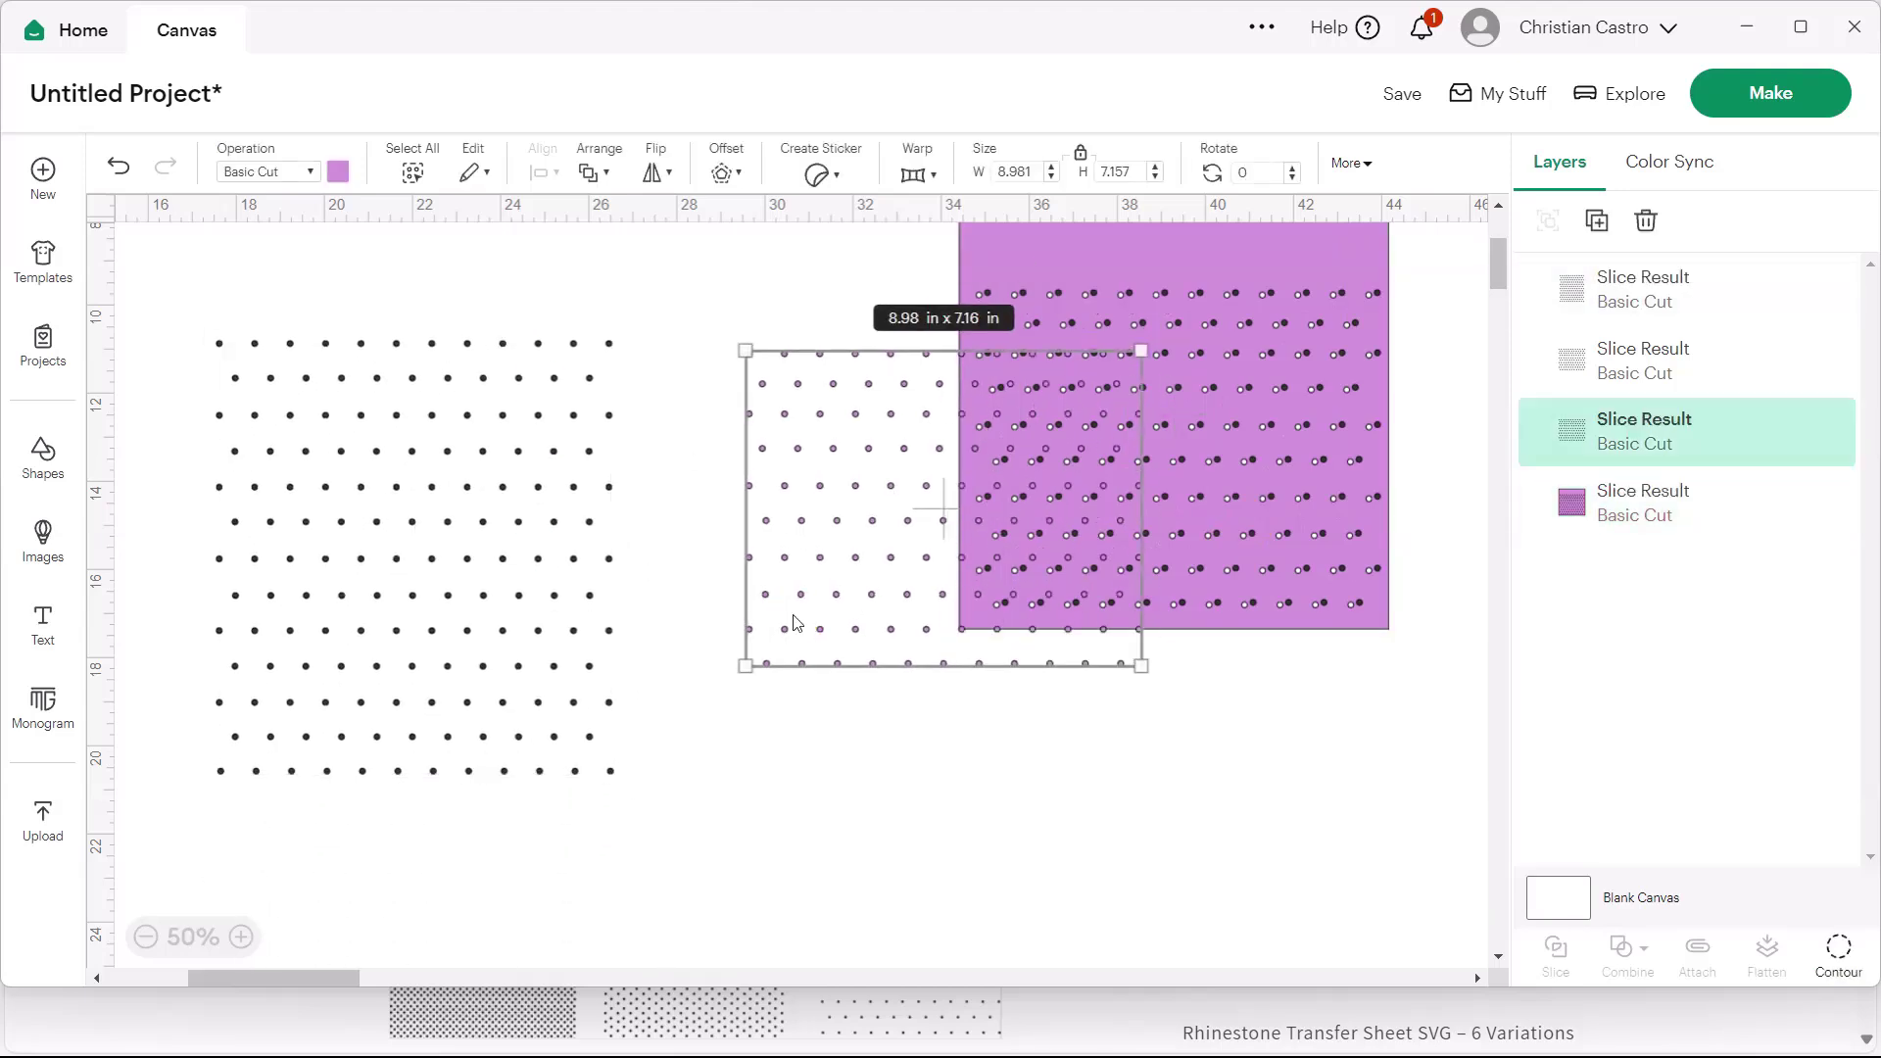
{"action": "left_click", "coordinate": [651, 753]}
{"action": "left_click", "coordinate": [508, 637]}
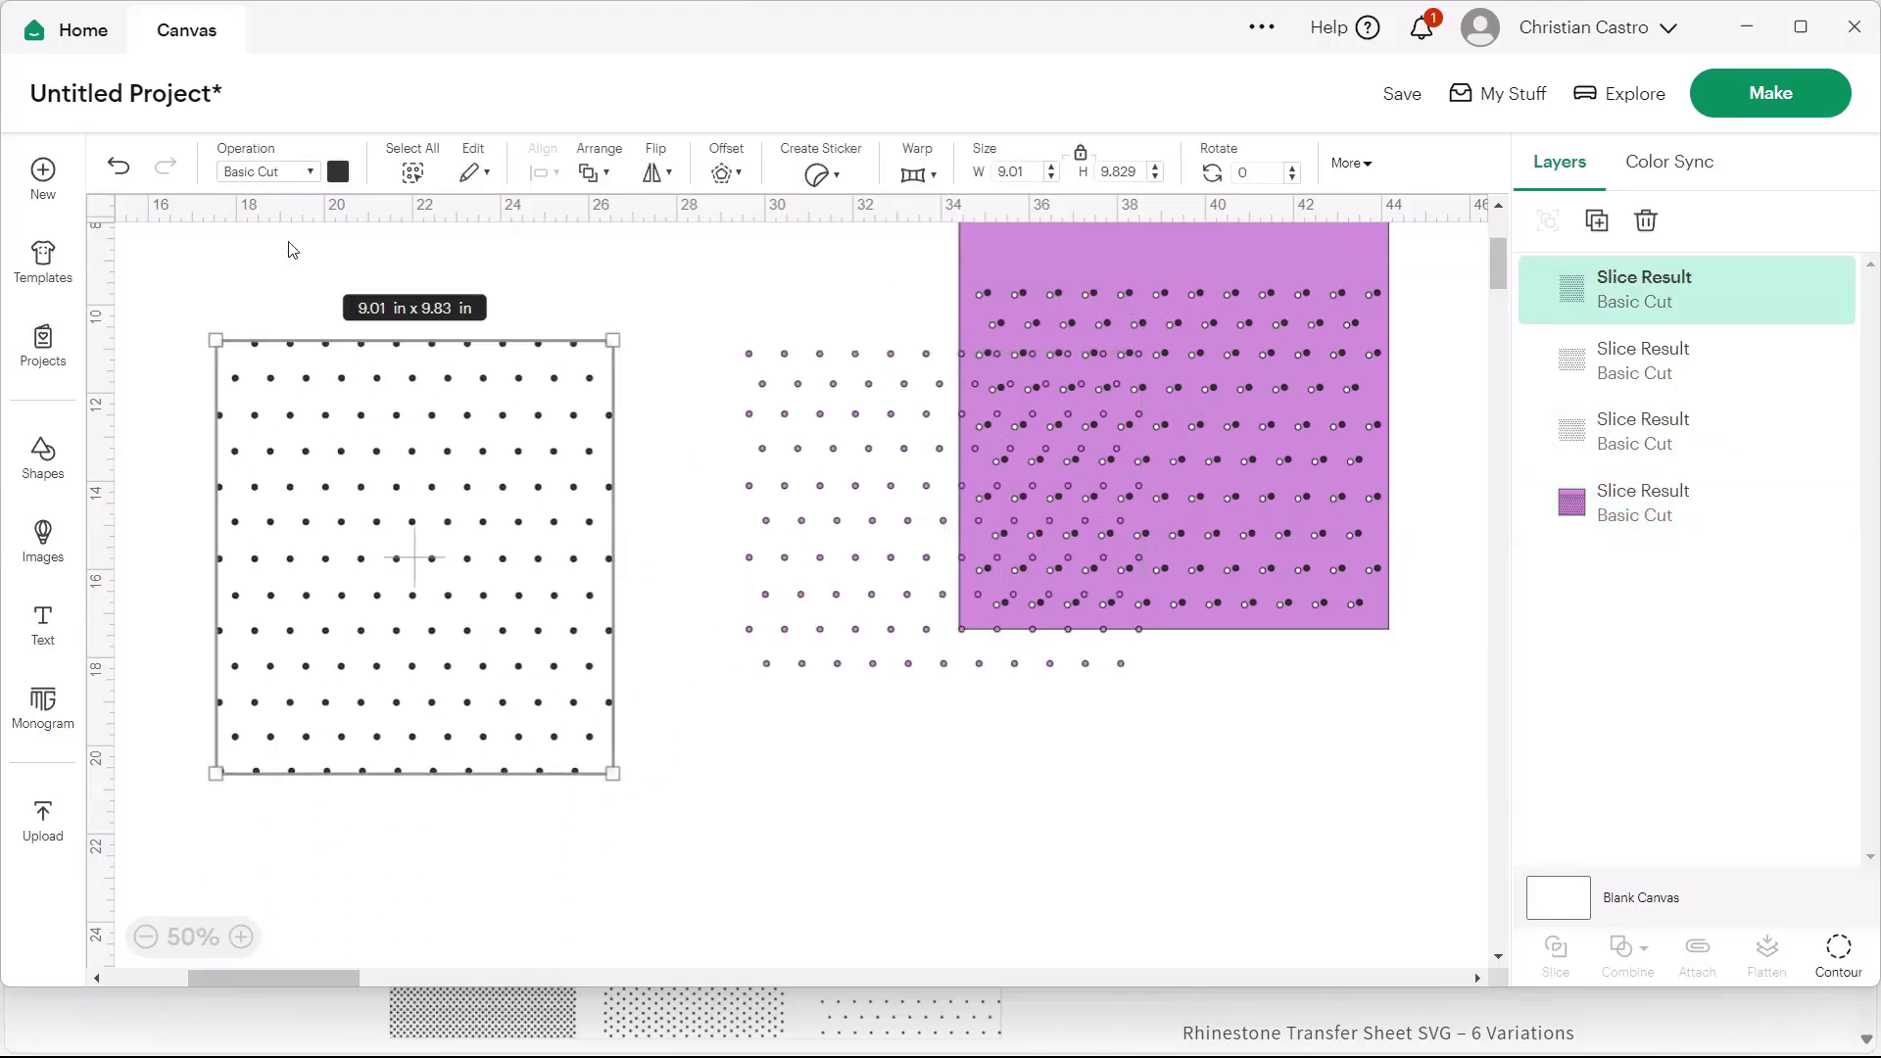
- Undo the moves and the slice, restoring the separate purple square and dot sheet
{"action": "left_click", "coordinate": [116, 168]}
{"action": "left_click", "coordinate": [116, 168]}
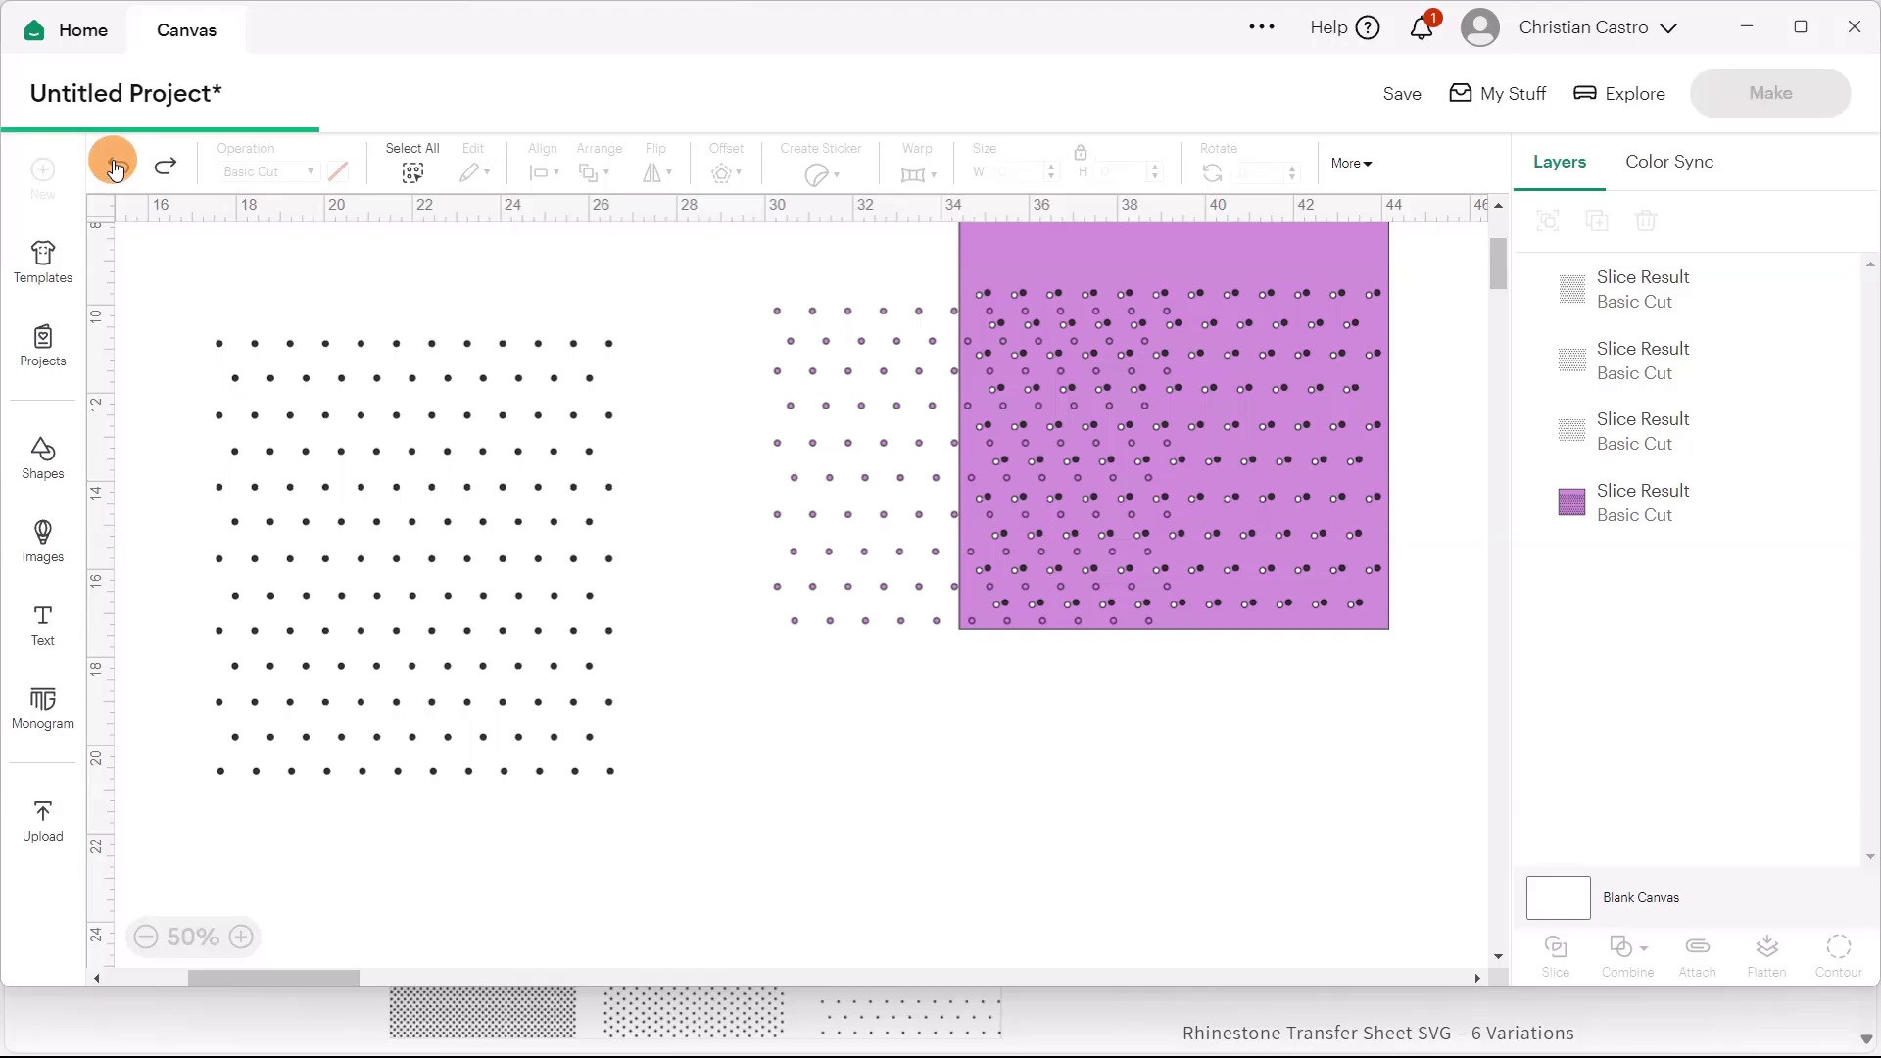
{"action": "left_click", "coordinate": [117, 169]}
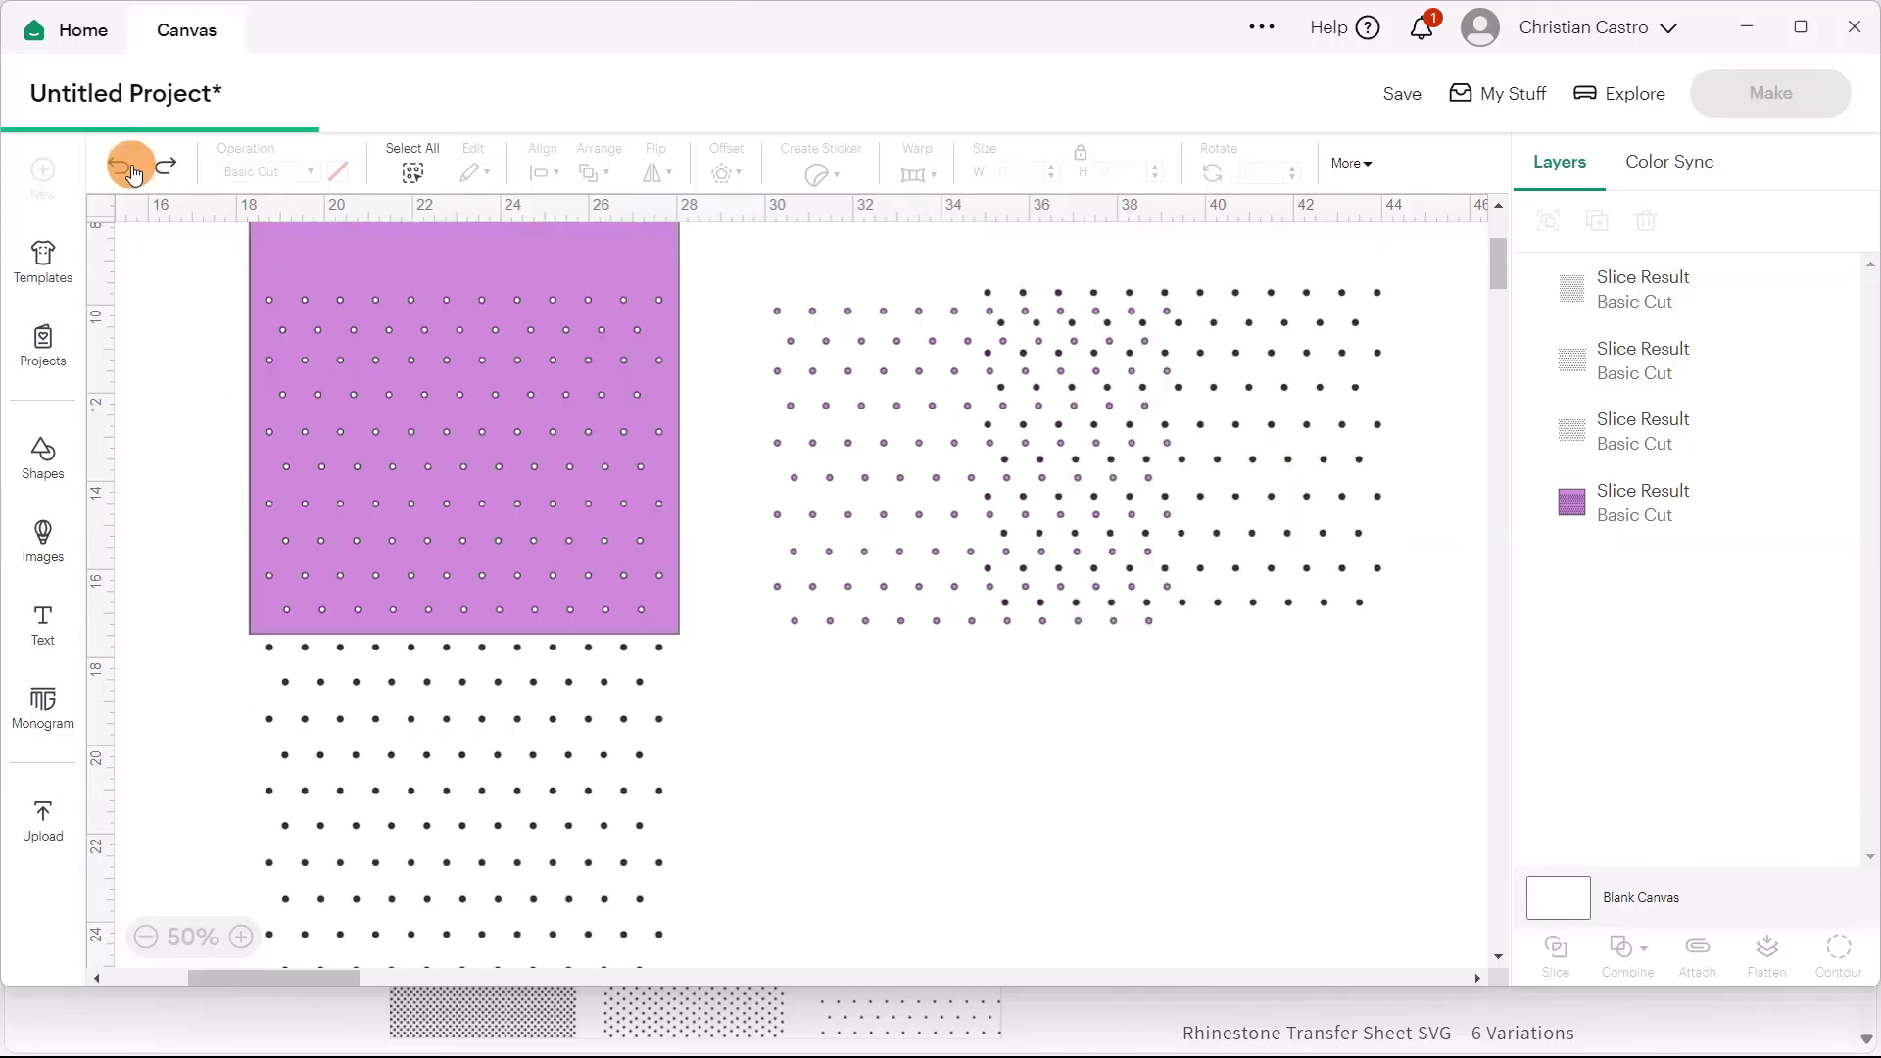
{"action": "left_click", "coordinate": [118, 168]}
{"action": "left_click", "coordinate": [120, 168]}
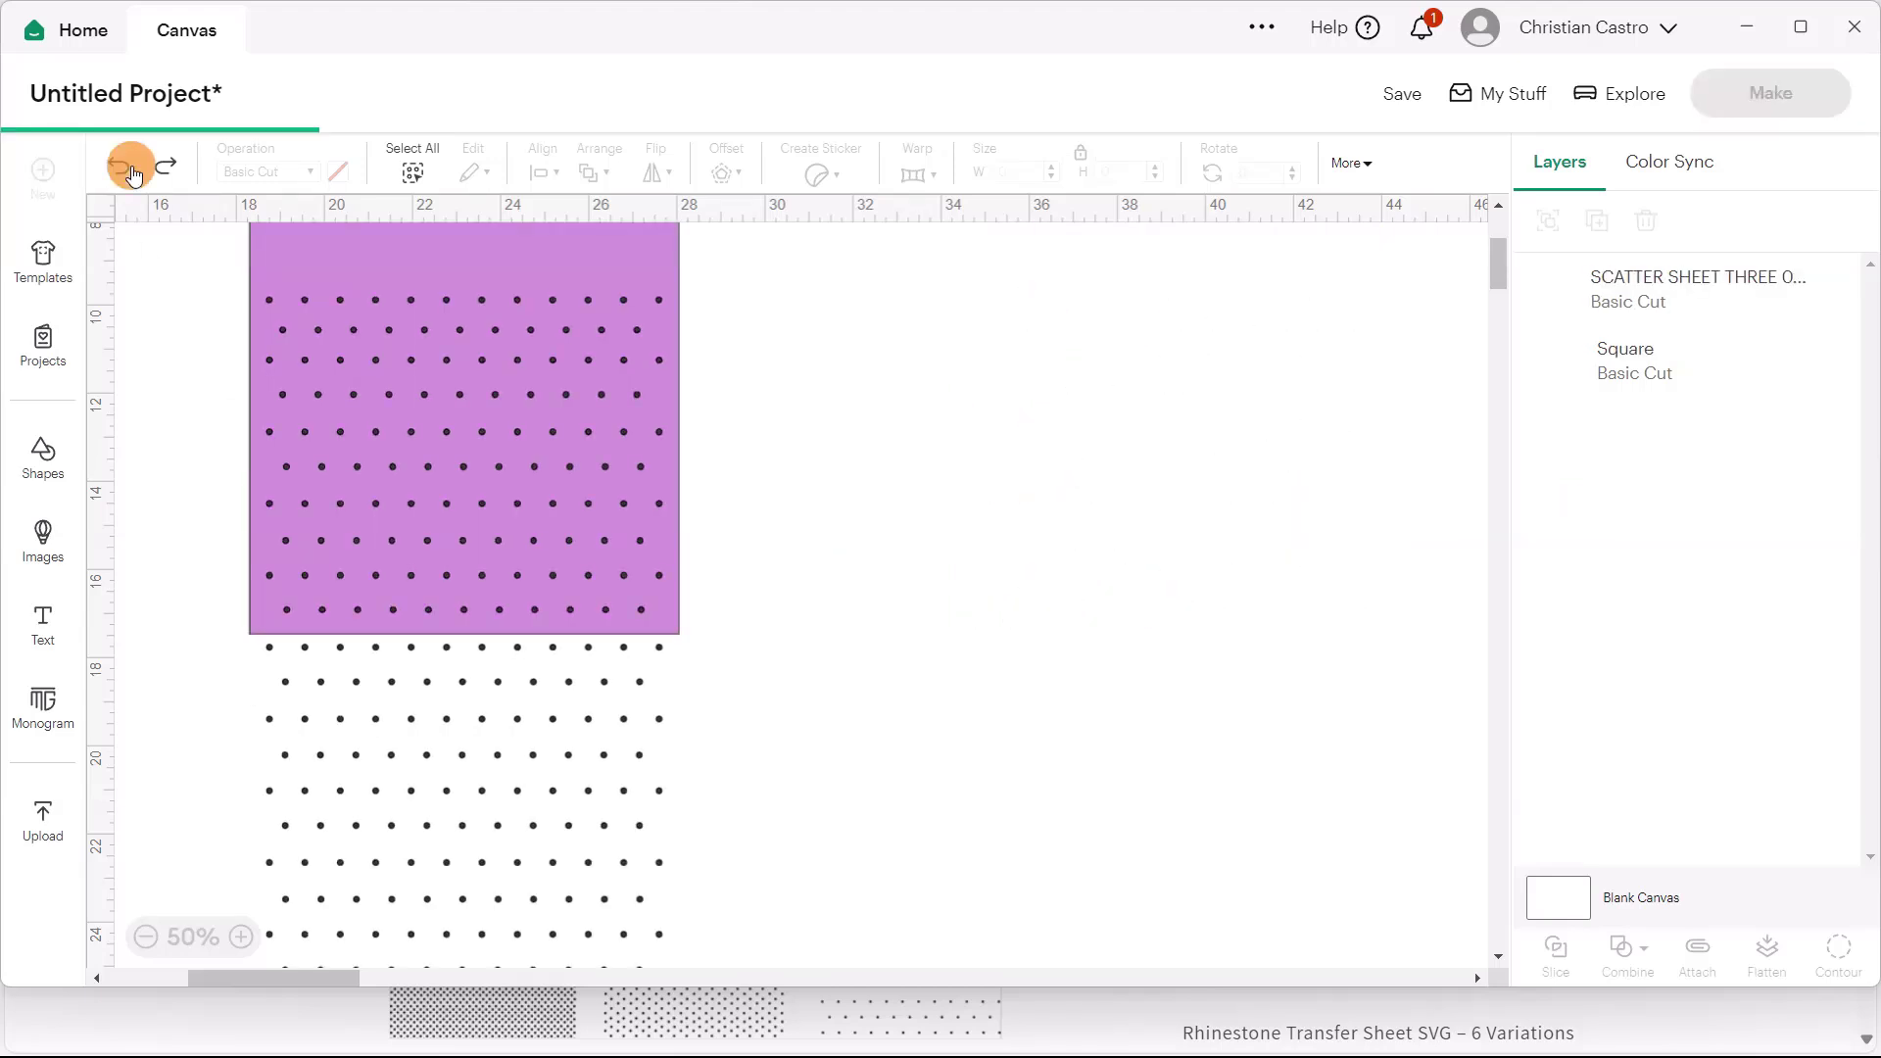
{"action": "left_click", "coordinate": [119, 169]}
{"action": "left_click", "coordinate": [119, 169]}
{"action": "left_click", "coordinate": [876, 621]}
- Unlock proportions and resize the purple square to 10.25 × 20.75 in over the dot grid
{"action": "left_click_drag", "start_coordinate": [697, 639], "coordinate": [1175, 623]}
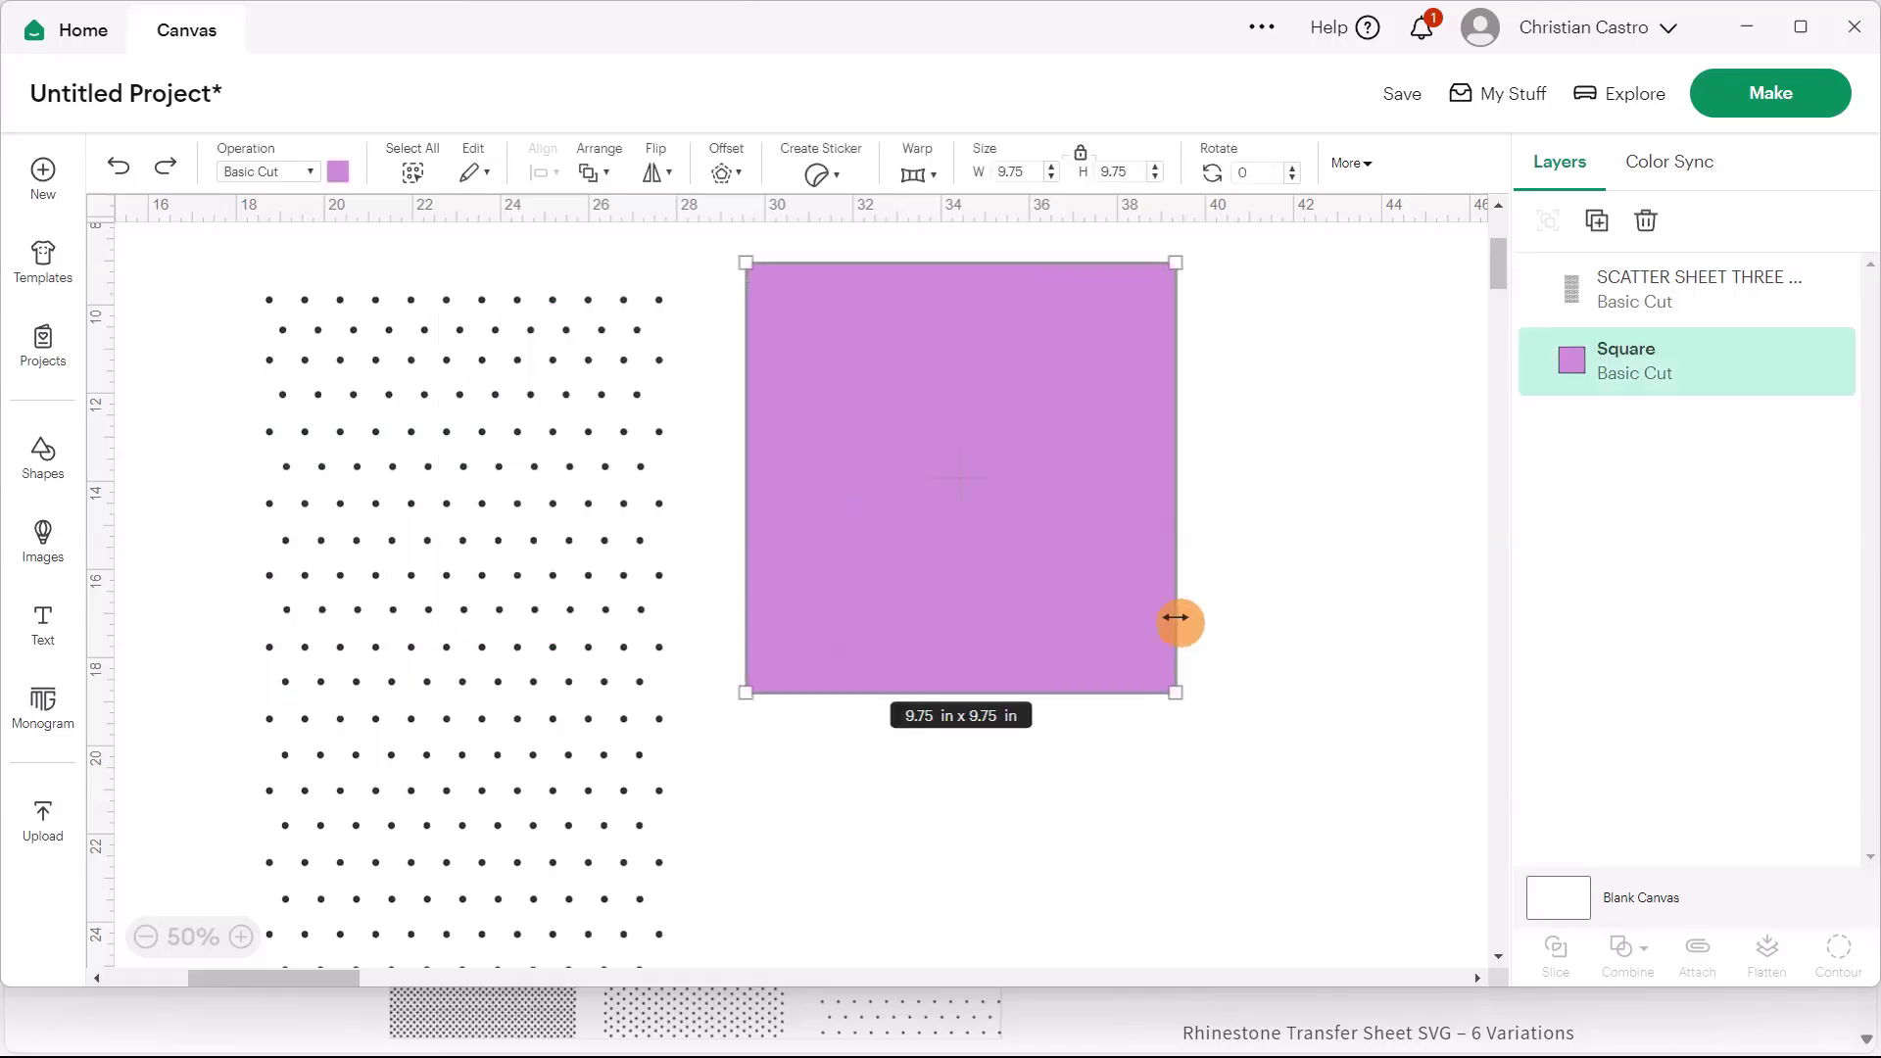
{"action": "left_click", "coordinate": [588, 650]}
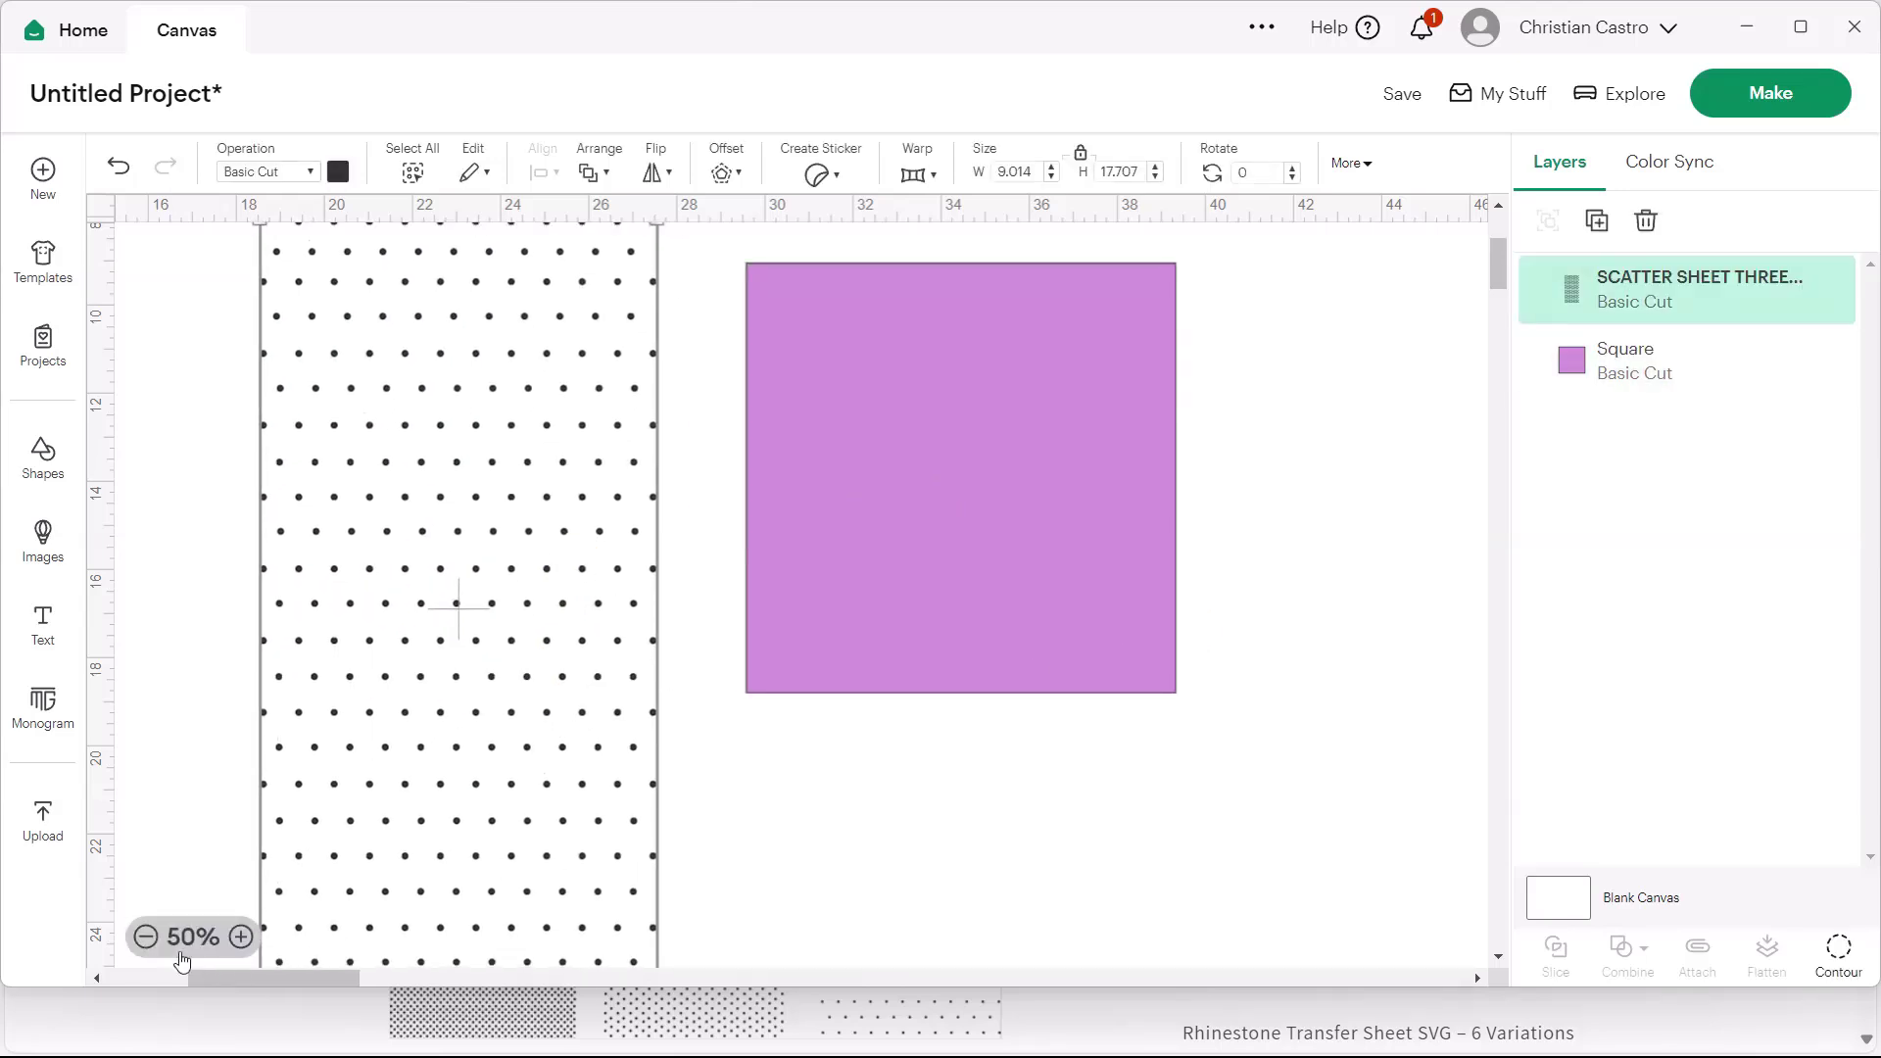
{"action": "left_click", "coordinate": [145, 937]}
{"action": "left_click", "coordinate": [866, 617]}
{"action": "left_click_drag", "start_coordinate": [980, 636], "coordinate": [1083, 739]}
{"action": "left_click", "coordinate": [1080, 152]}
{"action": "left_click_drag", "start_coordinate": [926, 742], "coordinate": [663, 666]}
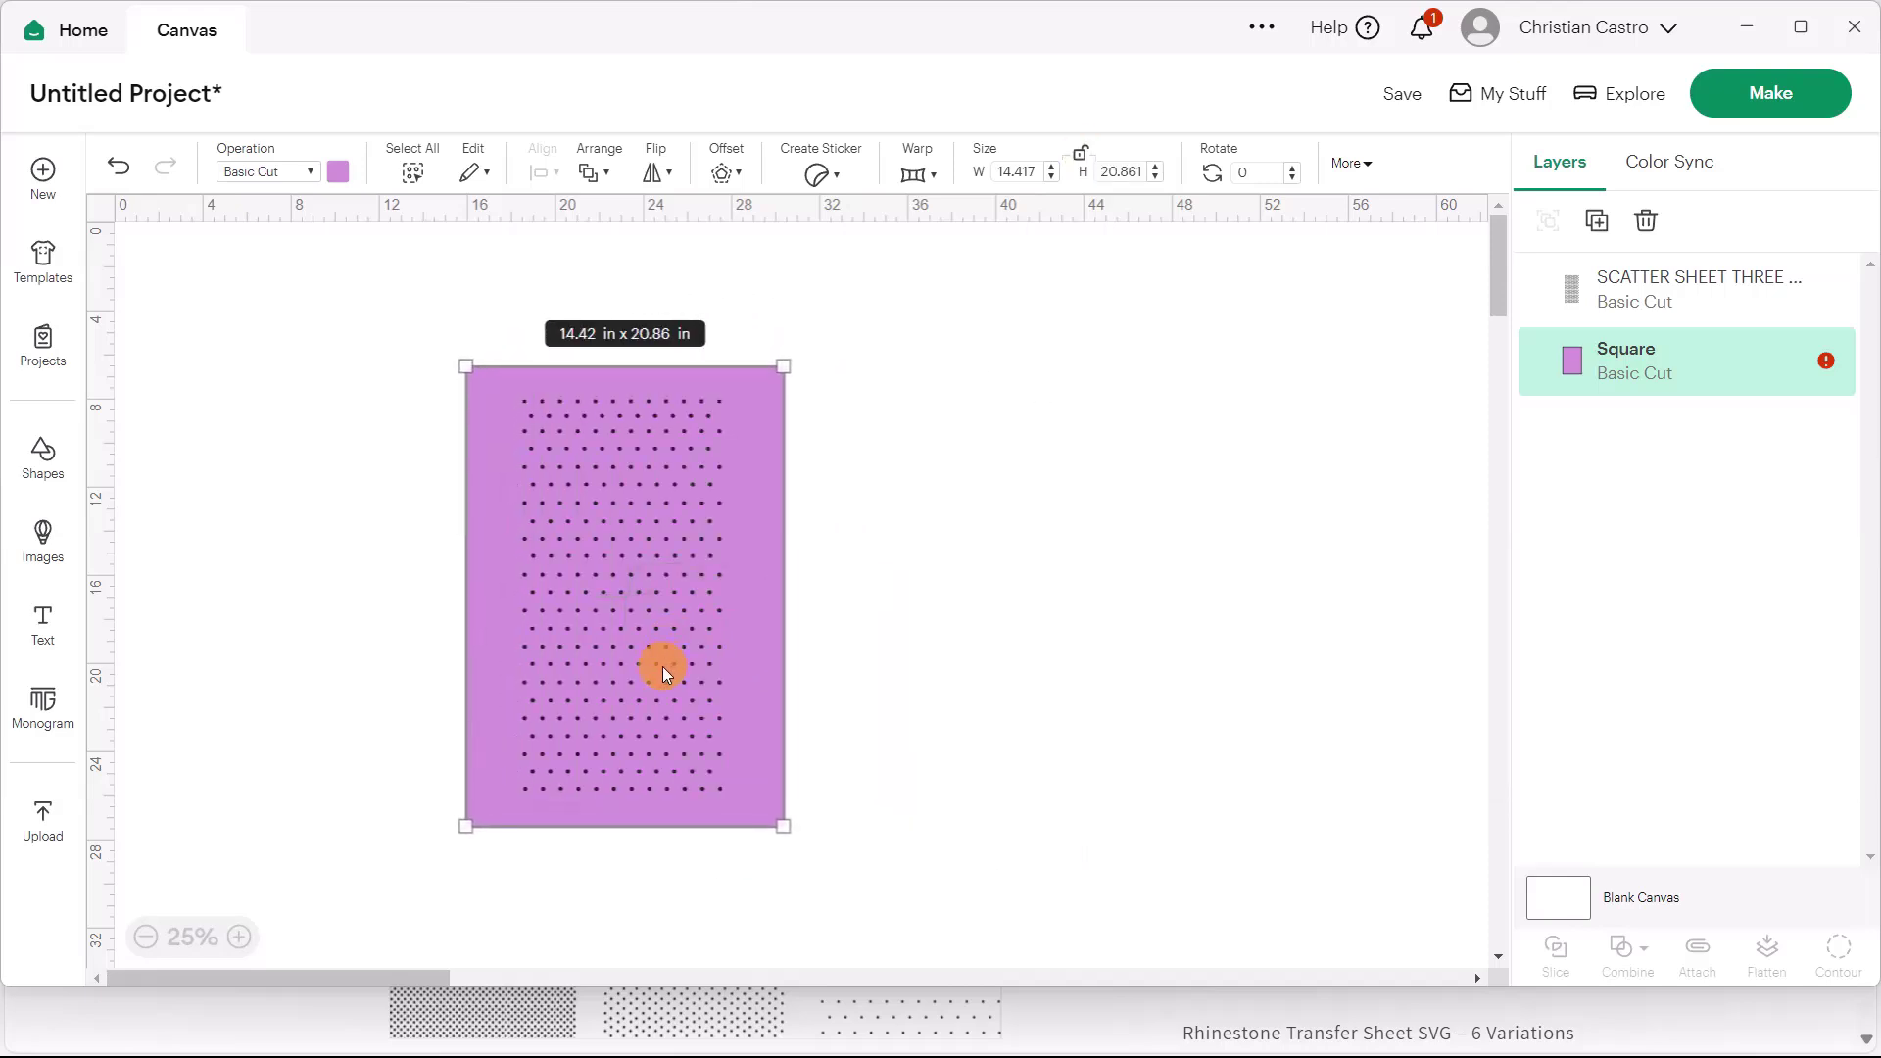
{"action": "left_click_drag", "start_coordinate": [784, 825], "coordinate": [734, 826]}
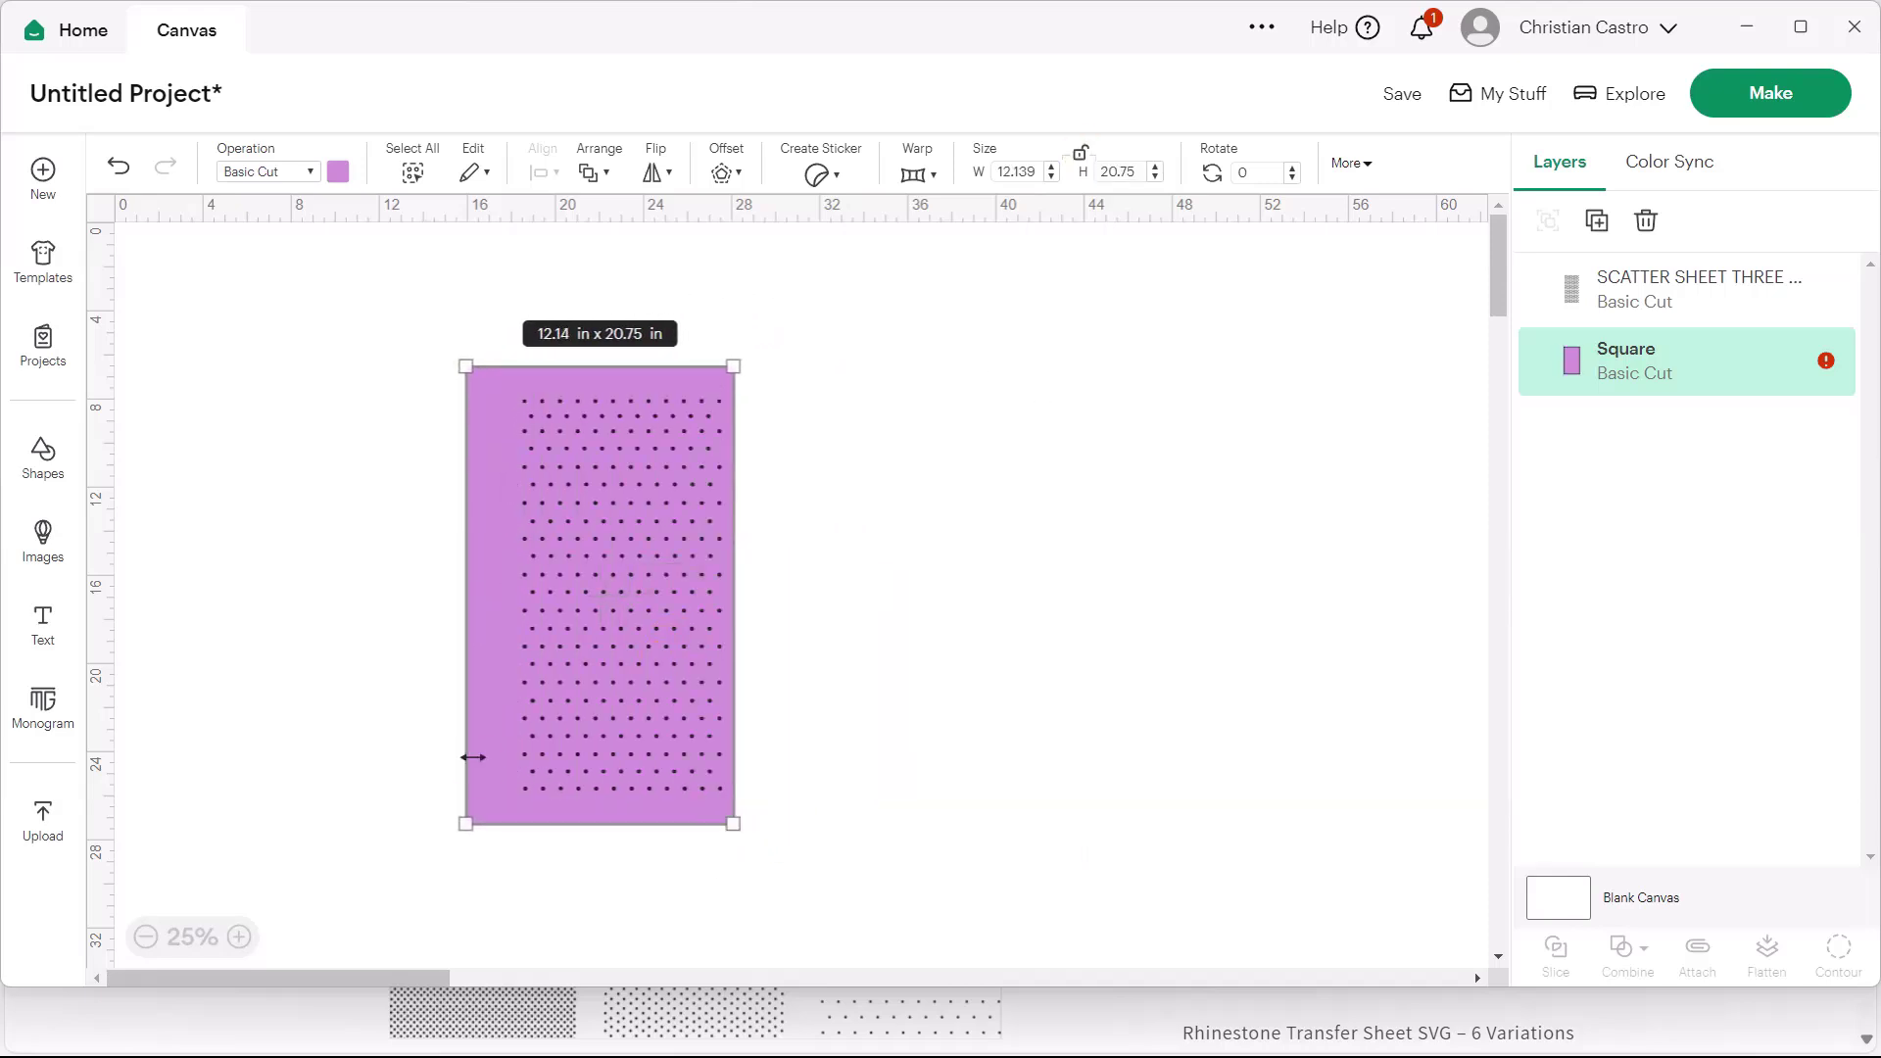
{"action": "left_click_drag", "start_coordinate": [469, 762], "coordinate": [516, 769]}
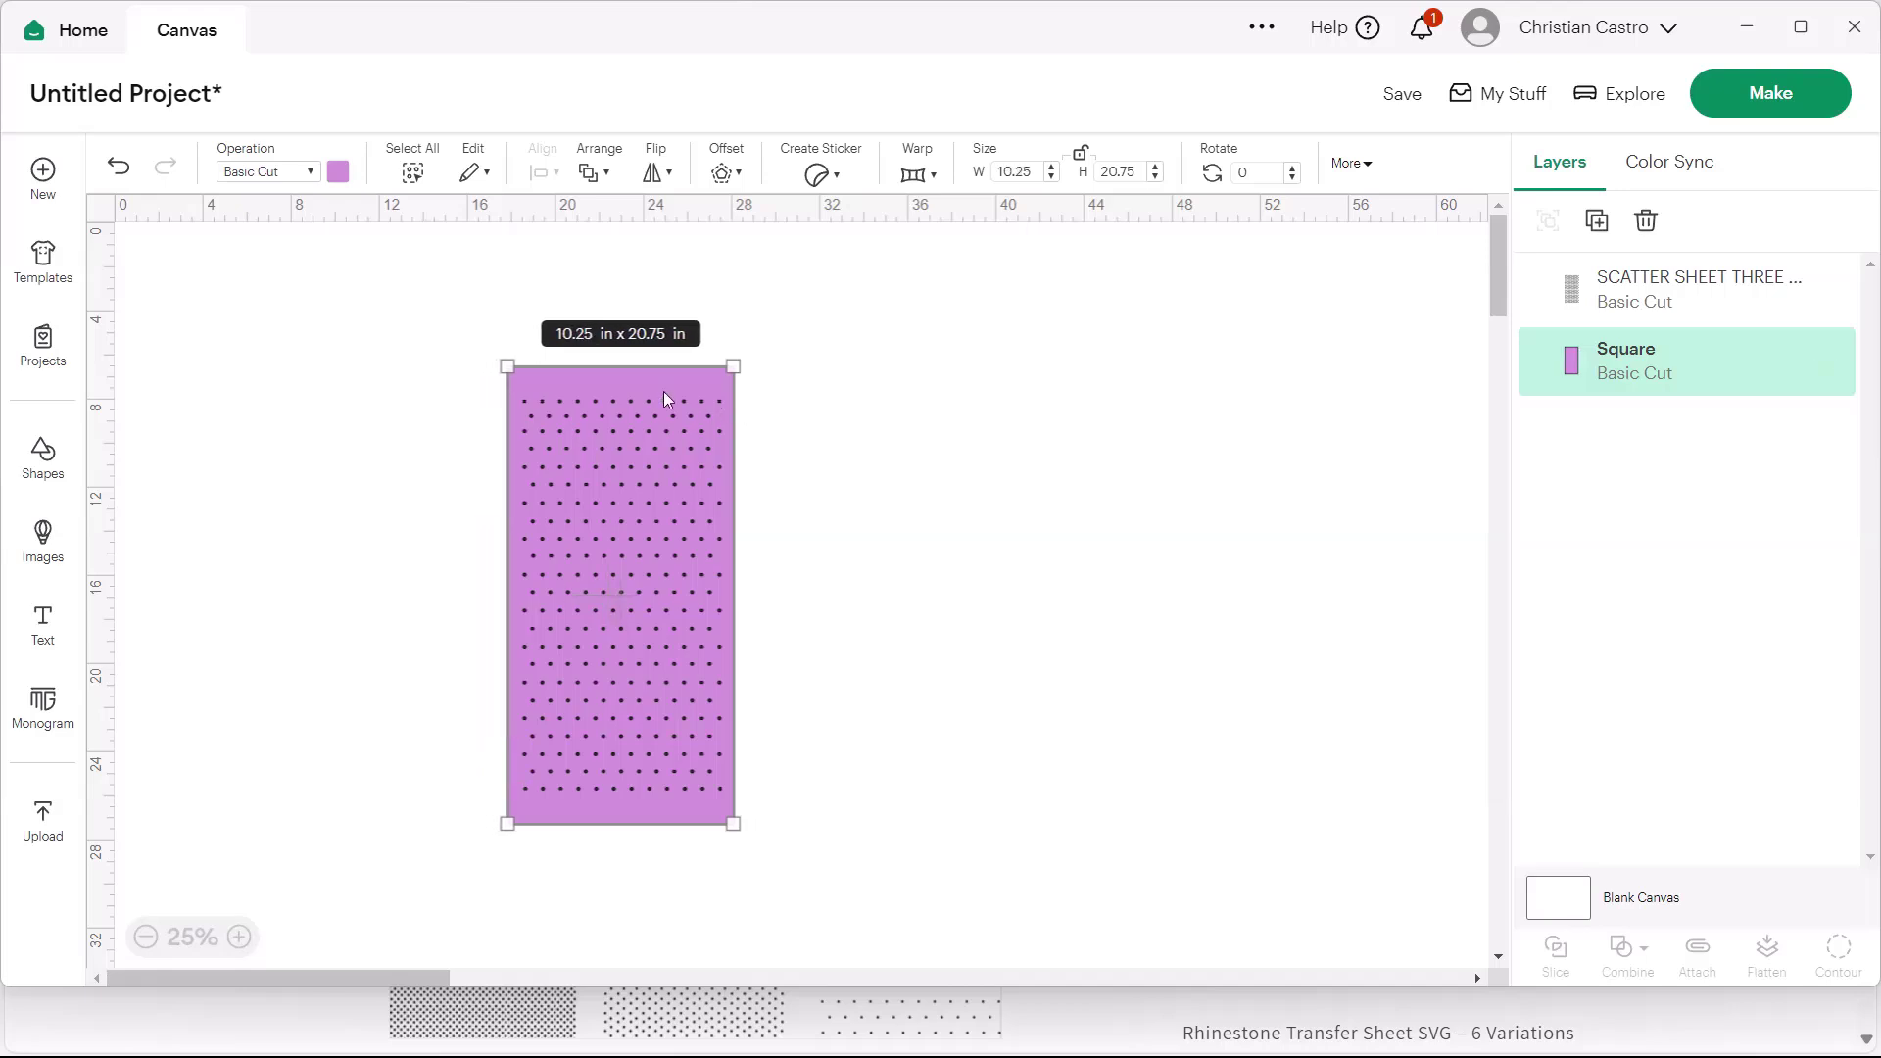
{"action": "left_click", "coordinate": [855, 559]}
- Slice the square with the dot sheet, delete both dotted pieces and centre the purple stencil
{"action": "left_click_drag", "start_coordinate": [793, 909], "coordinate": [467, 395]}
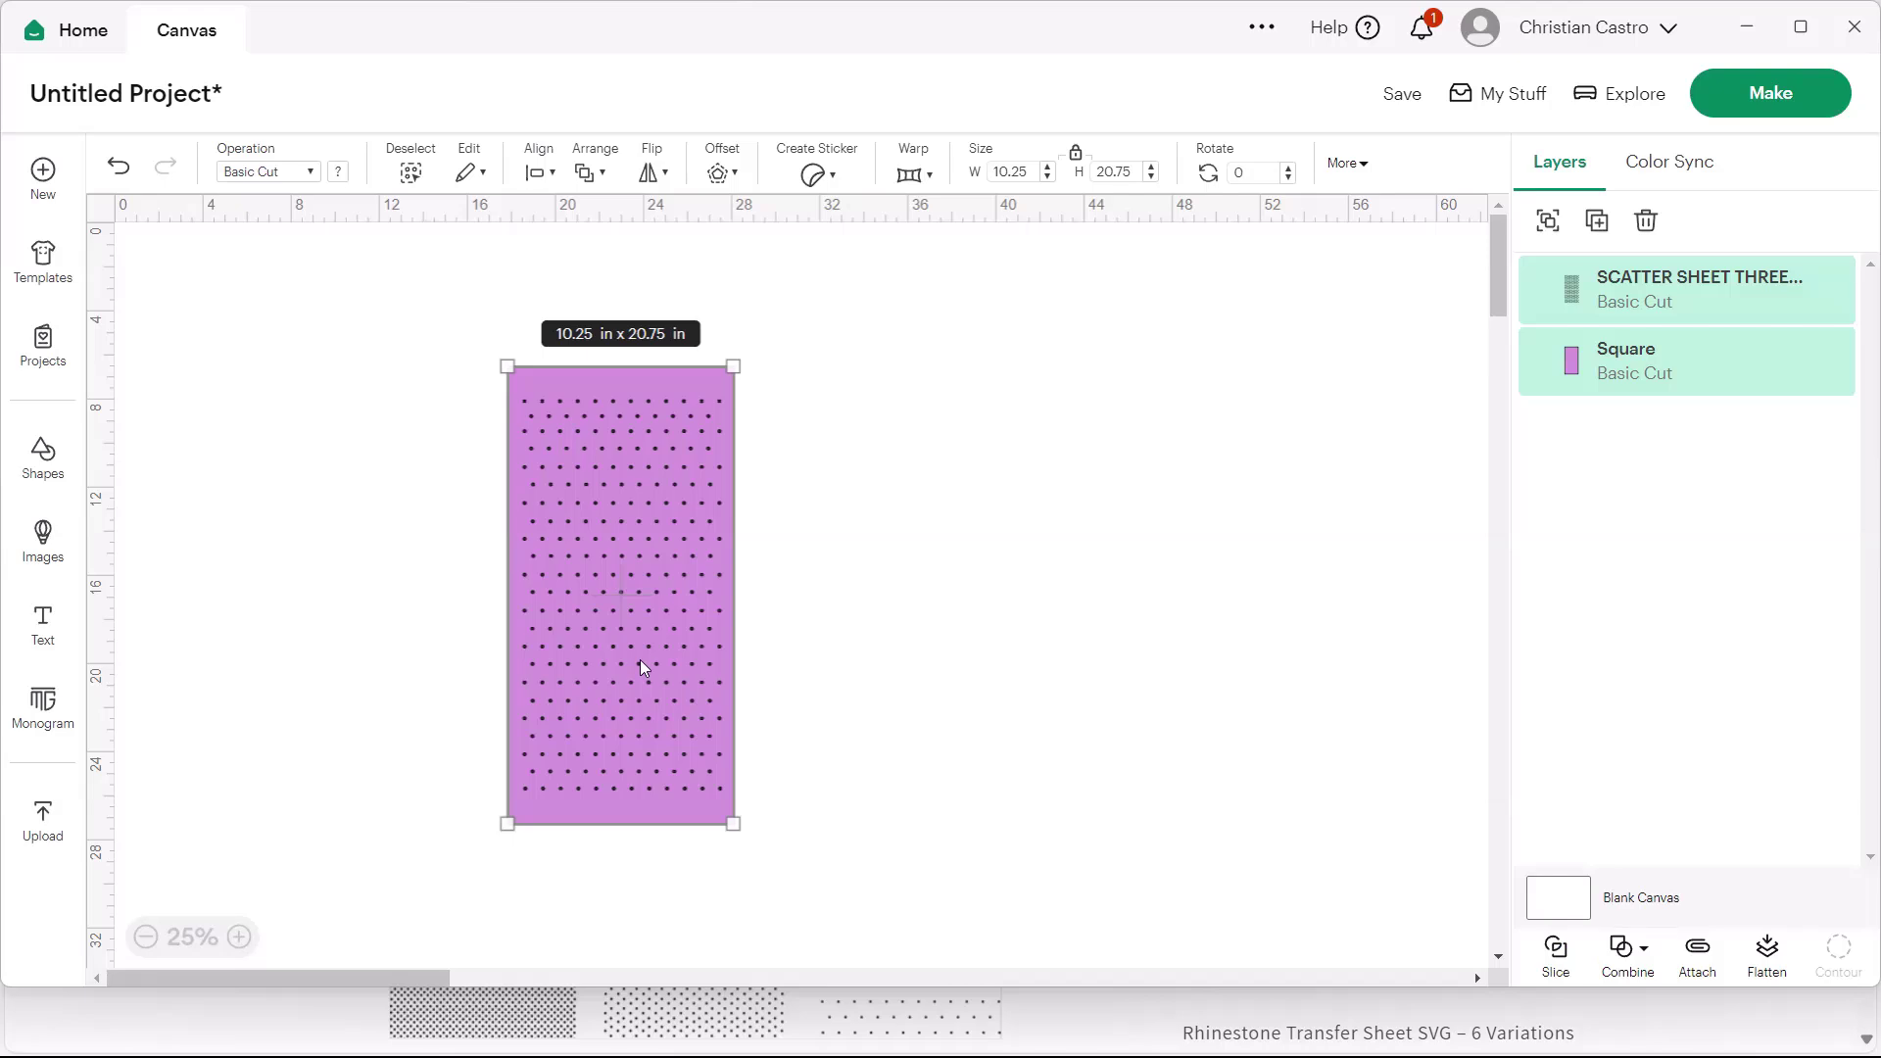
{"action": "left_click_drag", "start_coordinate": [660, 603], "coordinate": [1091, 566]}
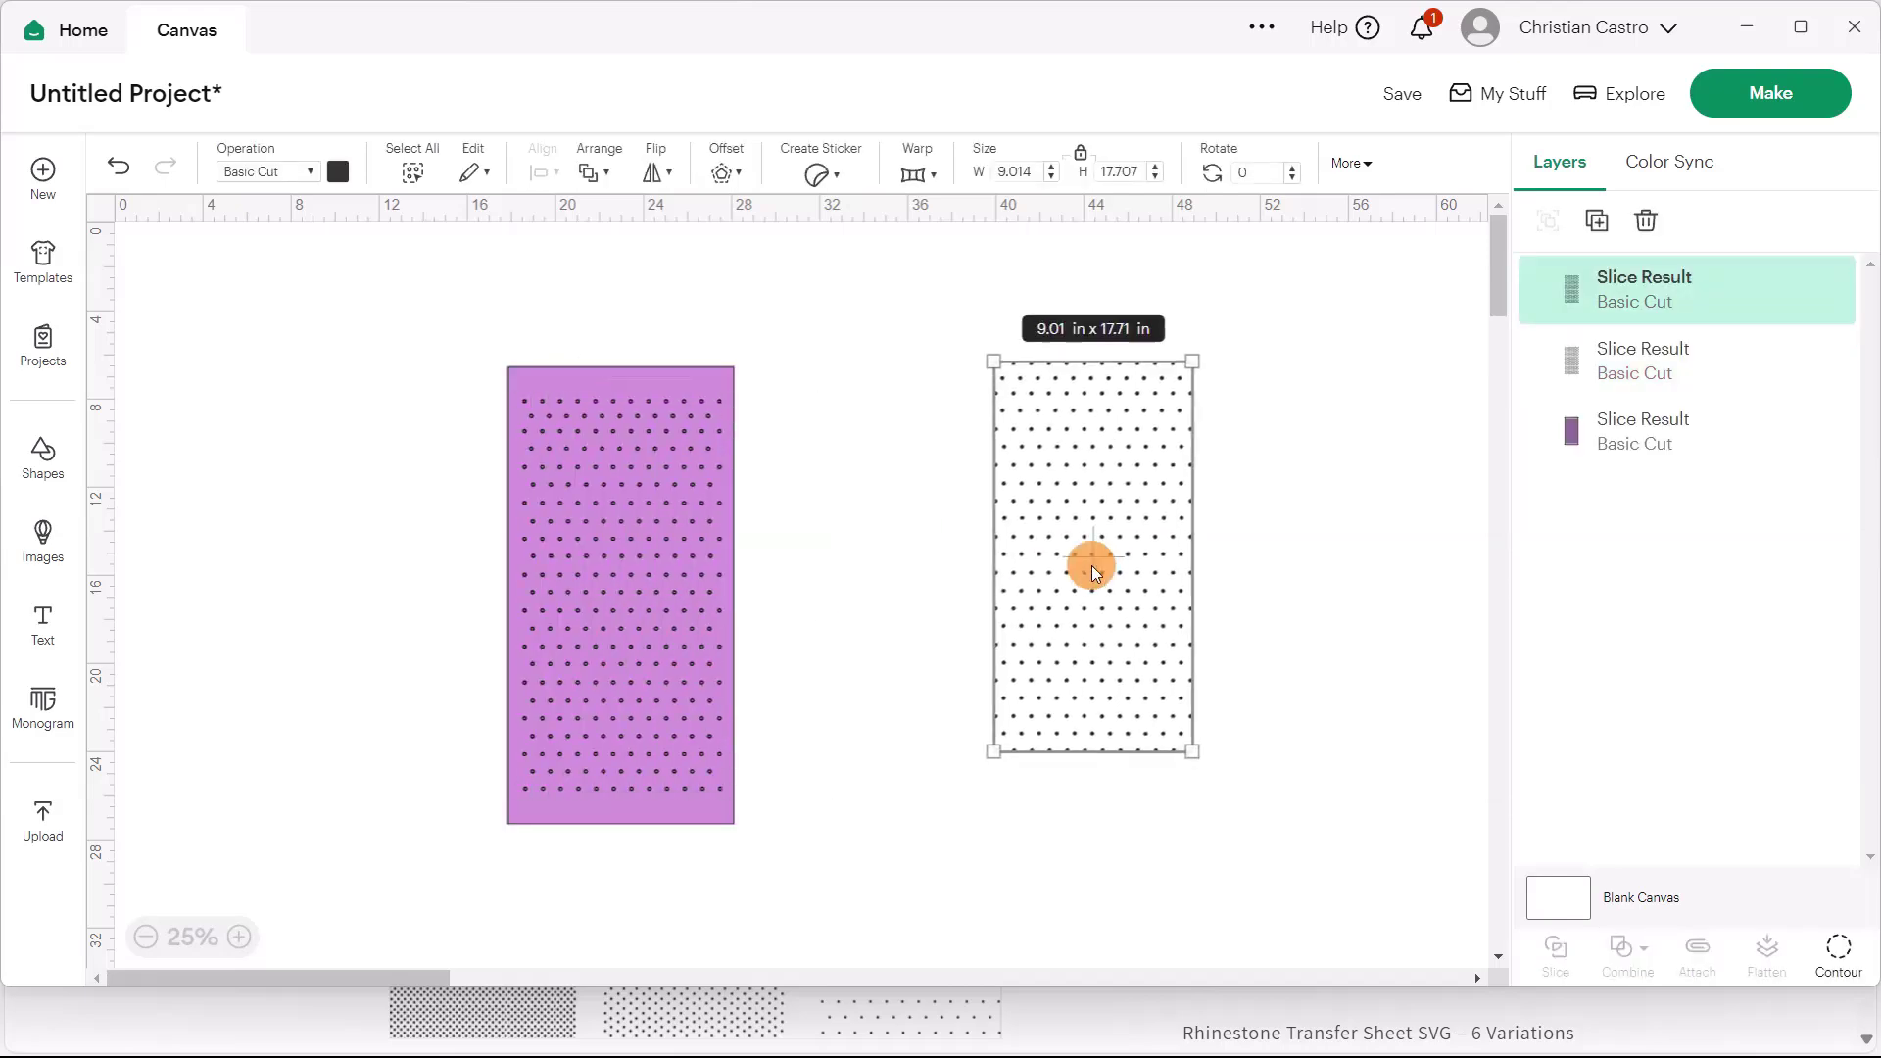
{"action": "left_click_drag", "start_coordinate": [674, 590], "coordinate": [452, 492]}
{"action": "left_click", "coordinate": [961, 573]}
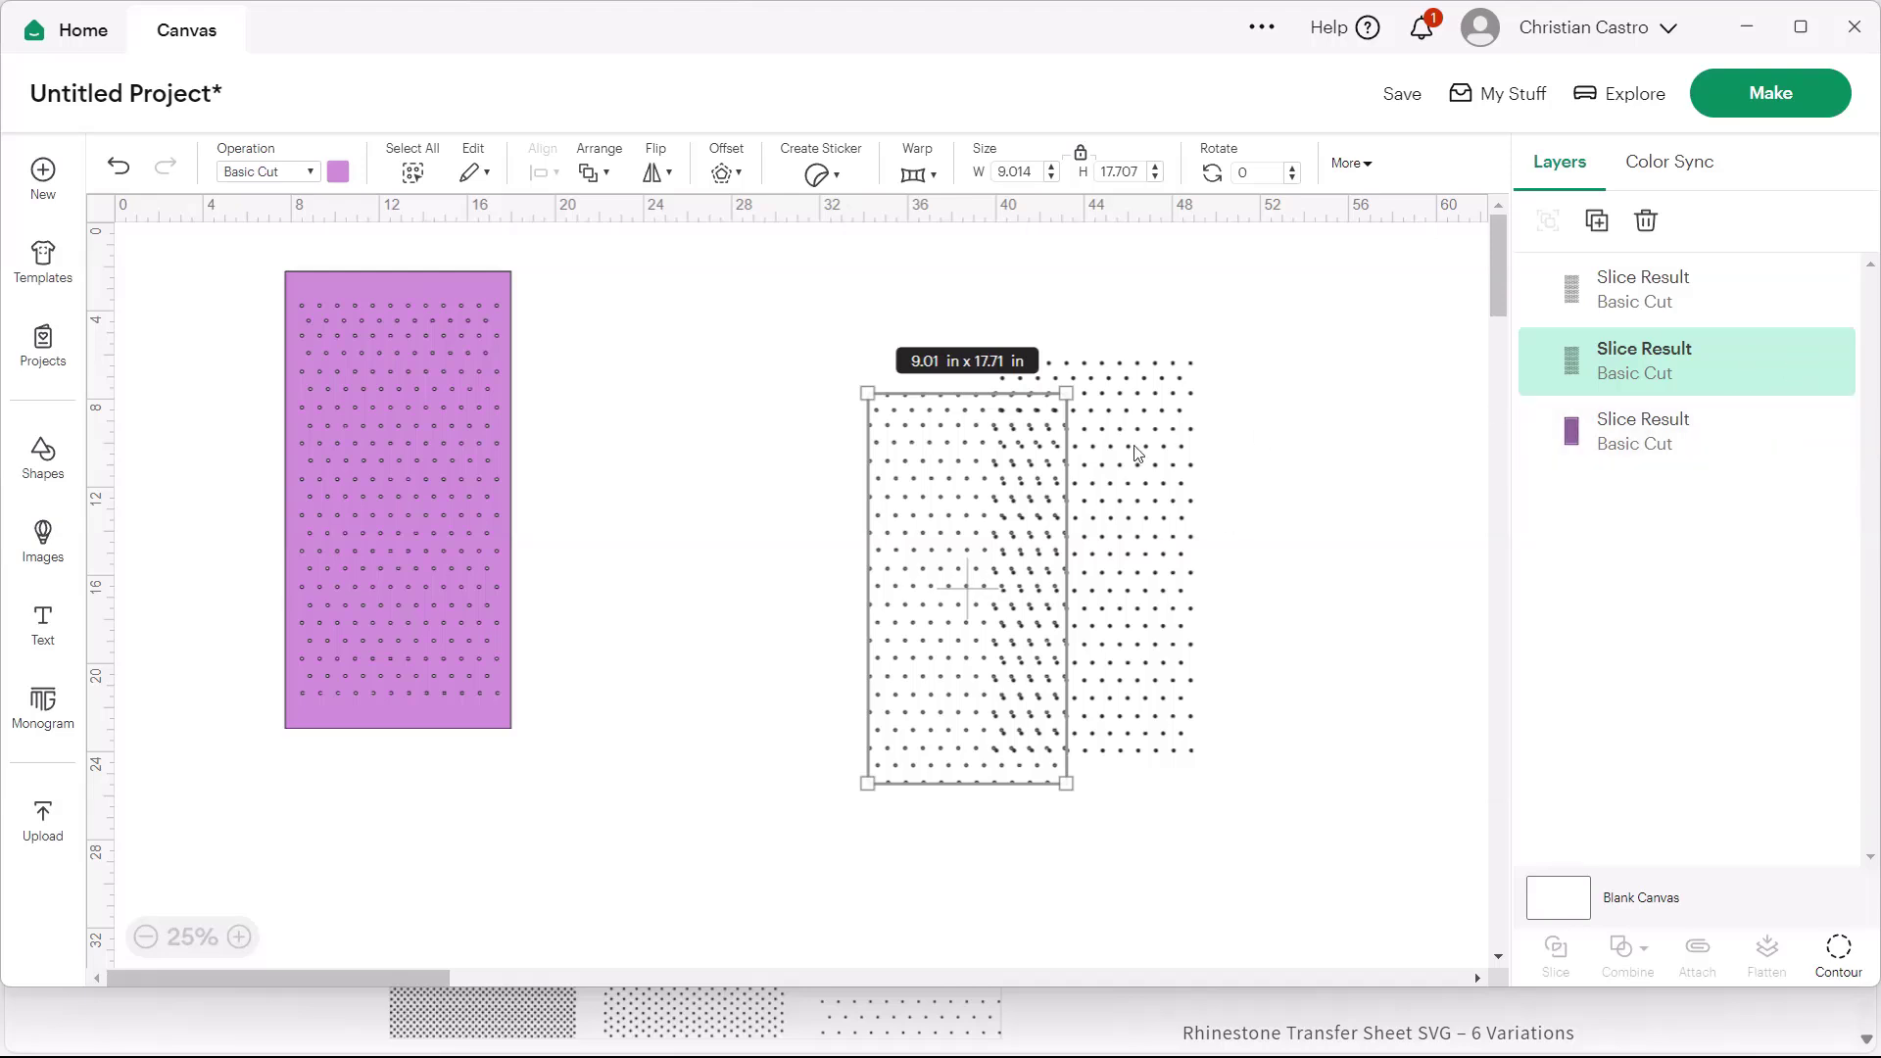
{"action": "left_click", "coordinate": [1646, 221]}
{"action": "left_click", "coordinate": [1207, 453]}
{"action": "left_click", "coordinate": [1117, 476]}
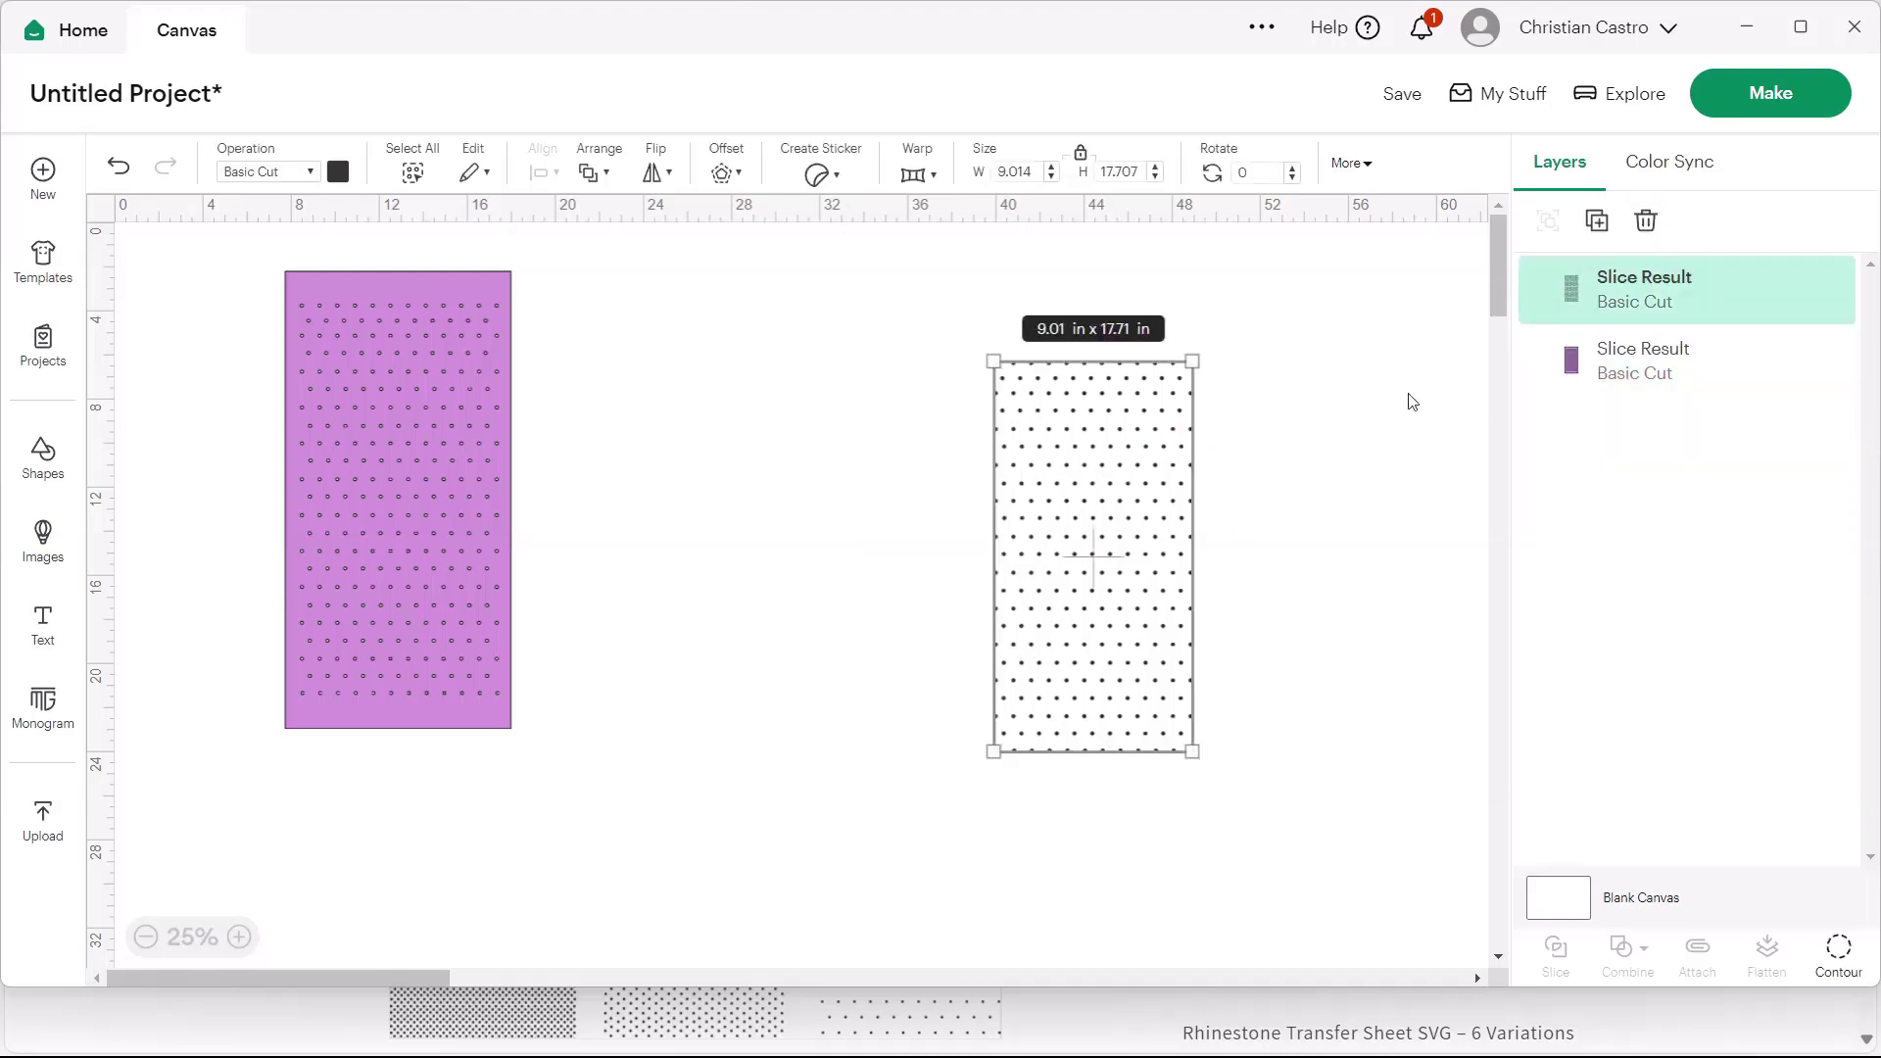
{"action": "left_click", "coordinate": [1646, 221]}
{"action": "left_click_drag", "start_coordinate": [484, 547], "coordinate": [829, 712]}
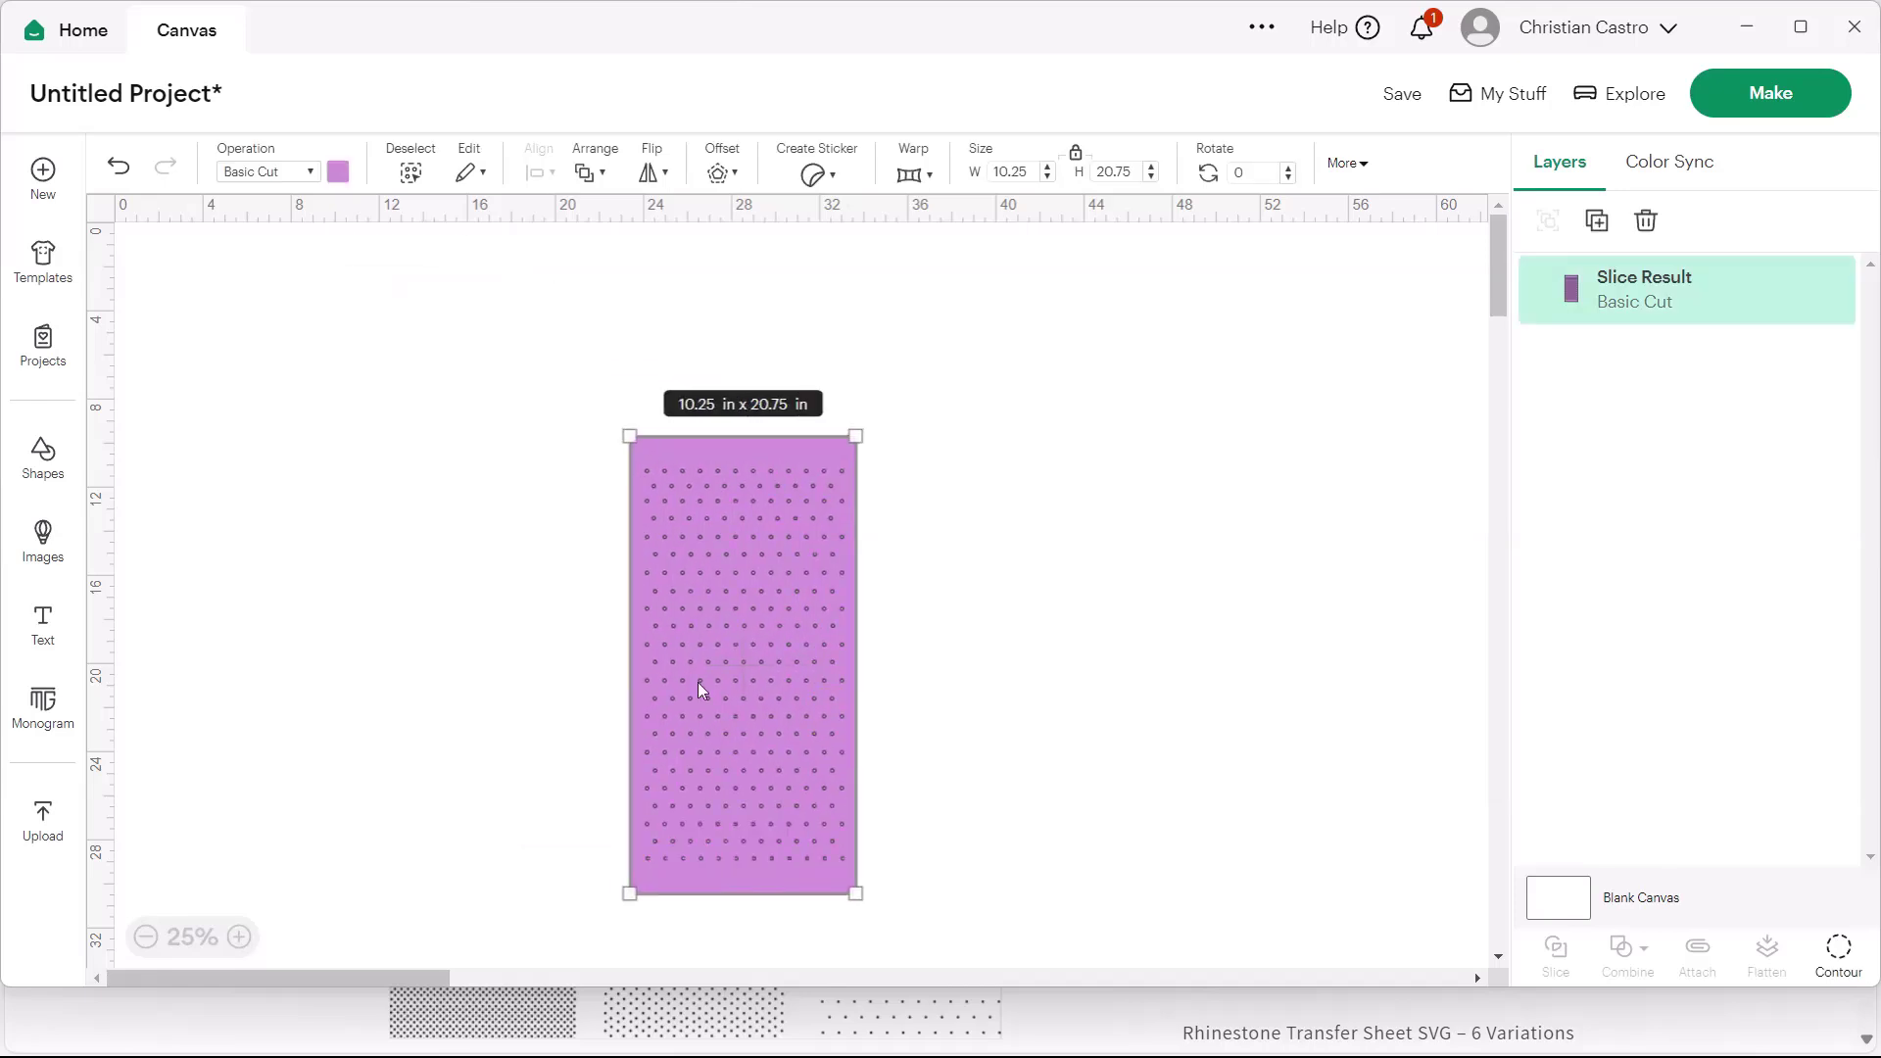
{"action": "left_click", "coordinate": [1771, 93]}
- Continue without saving and review the stencil on the 12 × 24 in mat, leaving Mirror off
{"action": "left_click", "coordinate": [860, 588]}
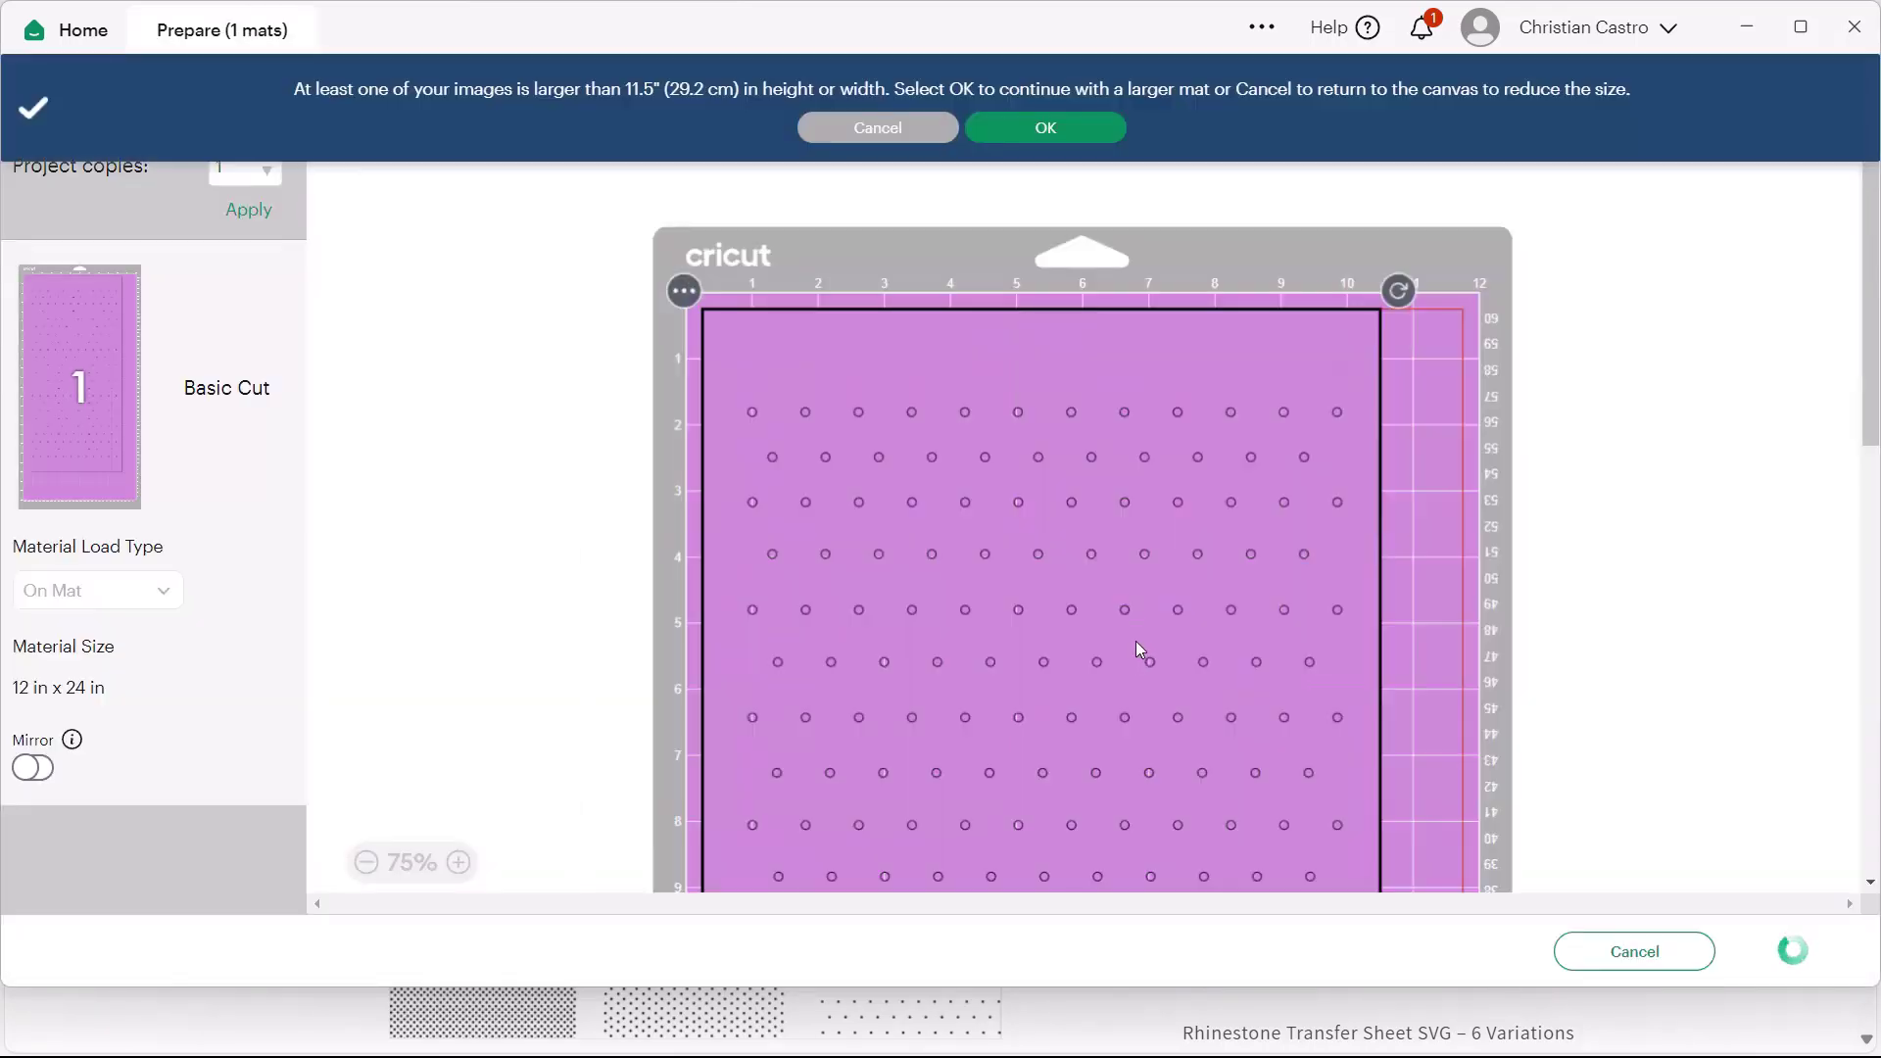
{"action": "left_click_drag", "start_coordinate": [849, 586], "coordinate": [874, 576]}
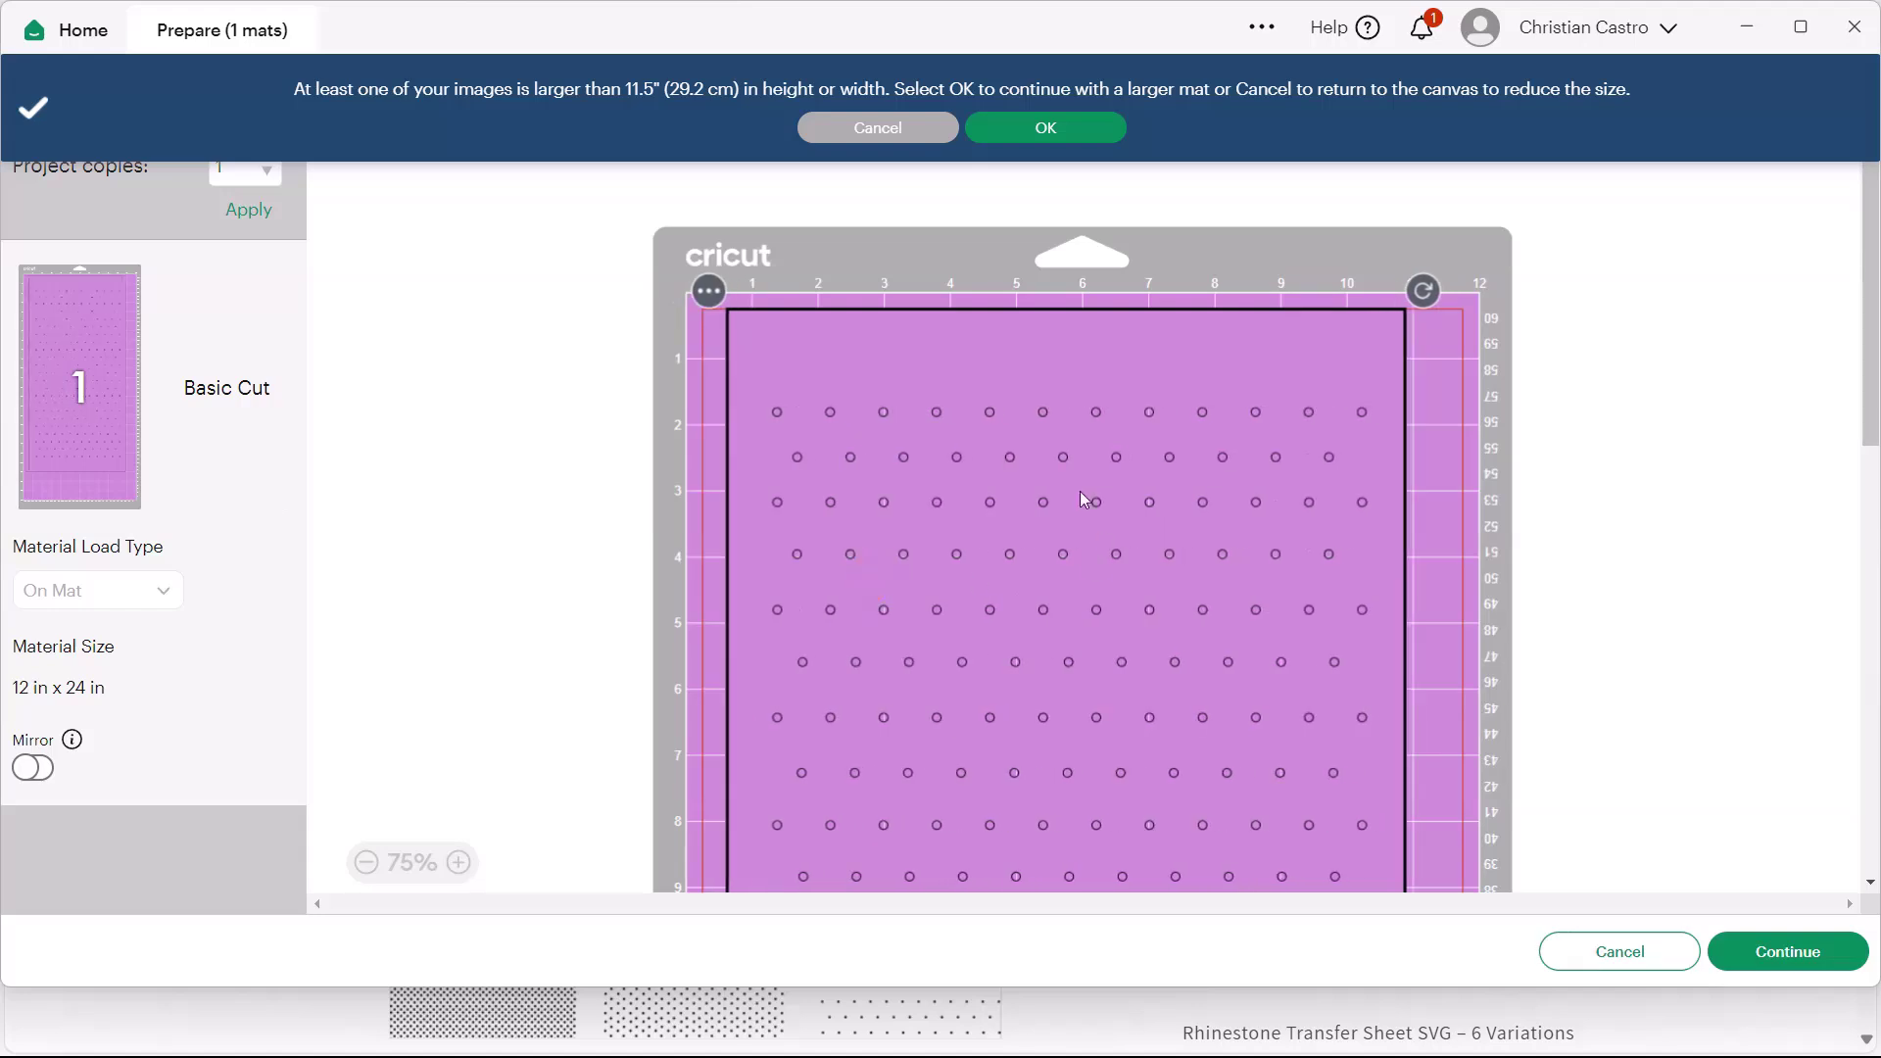
{"action": "left_click", "coordinate": [33, 768]}
{"action": "left_click", "coordinate": [34, 770]}
{"action": "left_click", "coordinate": [34, 769]}
{"action": "left_click", "coordinate": [39, 773]}
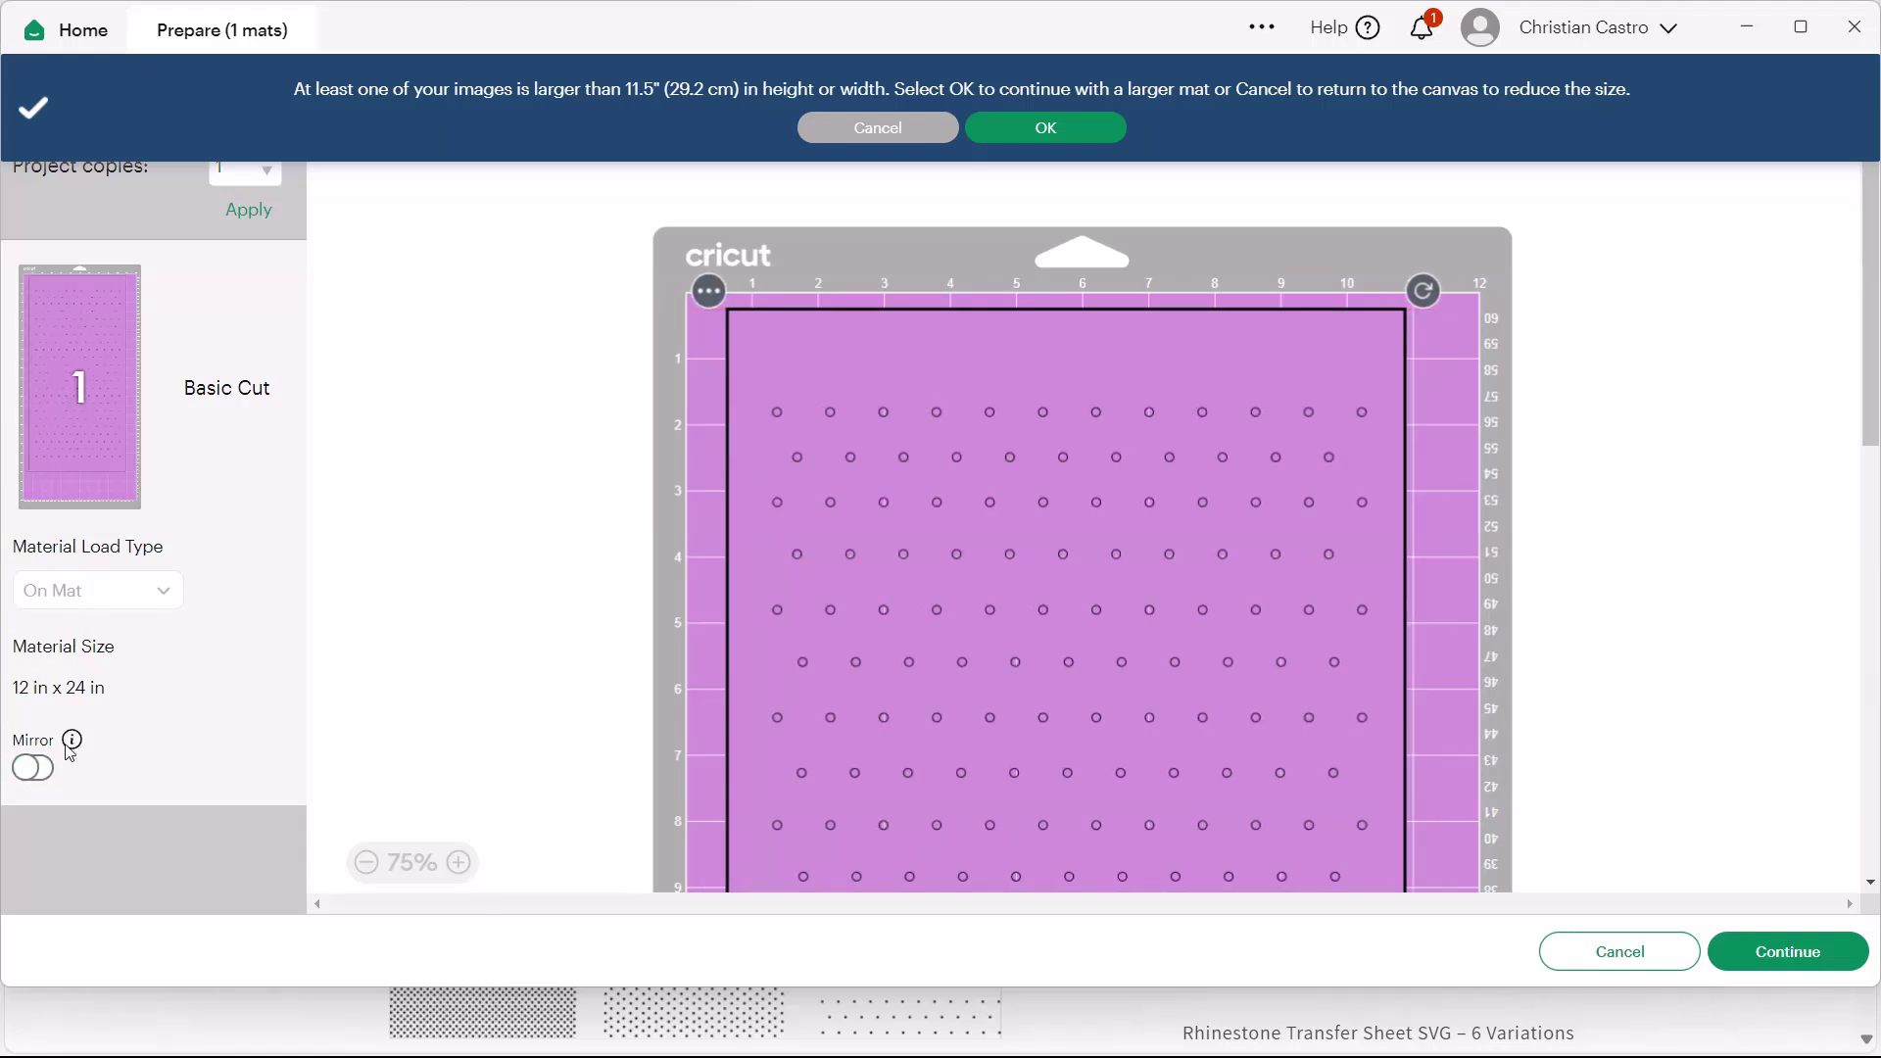
{"action": "left_click", "coordinate": [479, 560]}
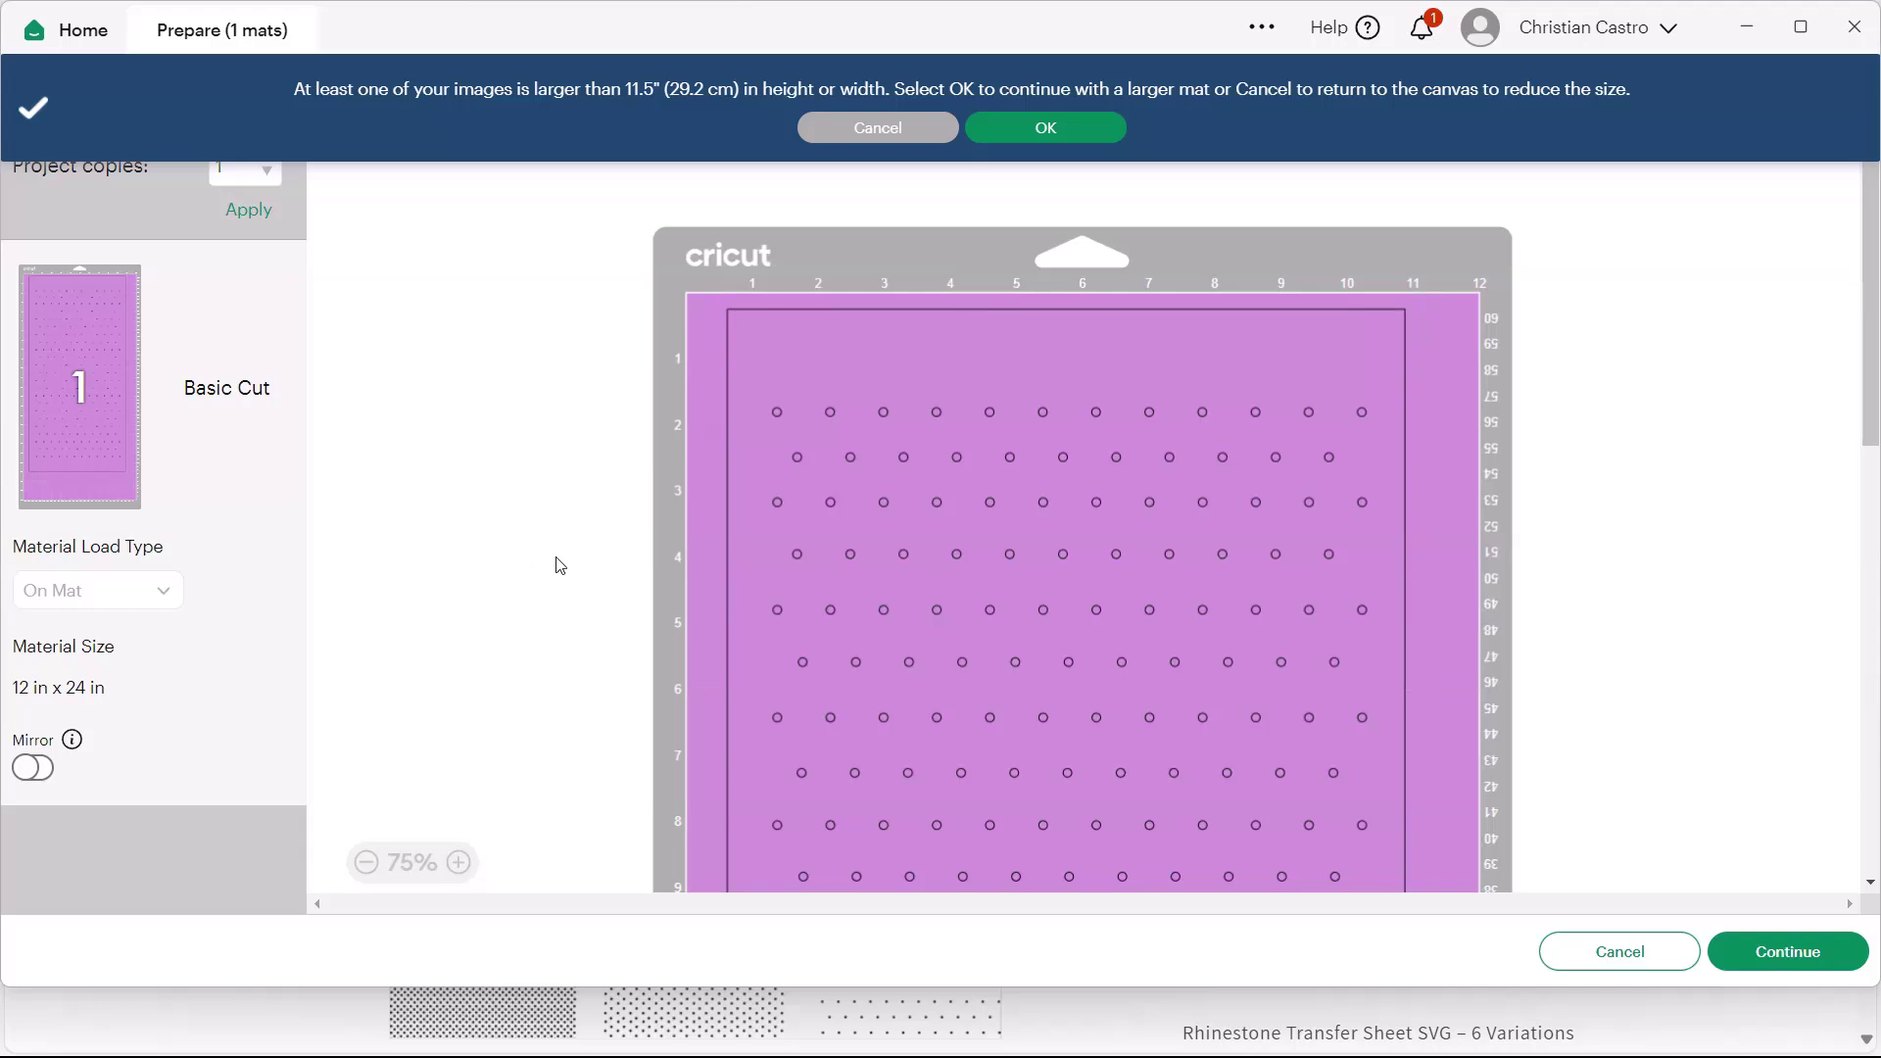
{"action": "left_click", "coordinate": [905, 559]}
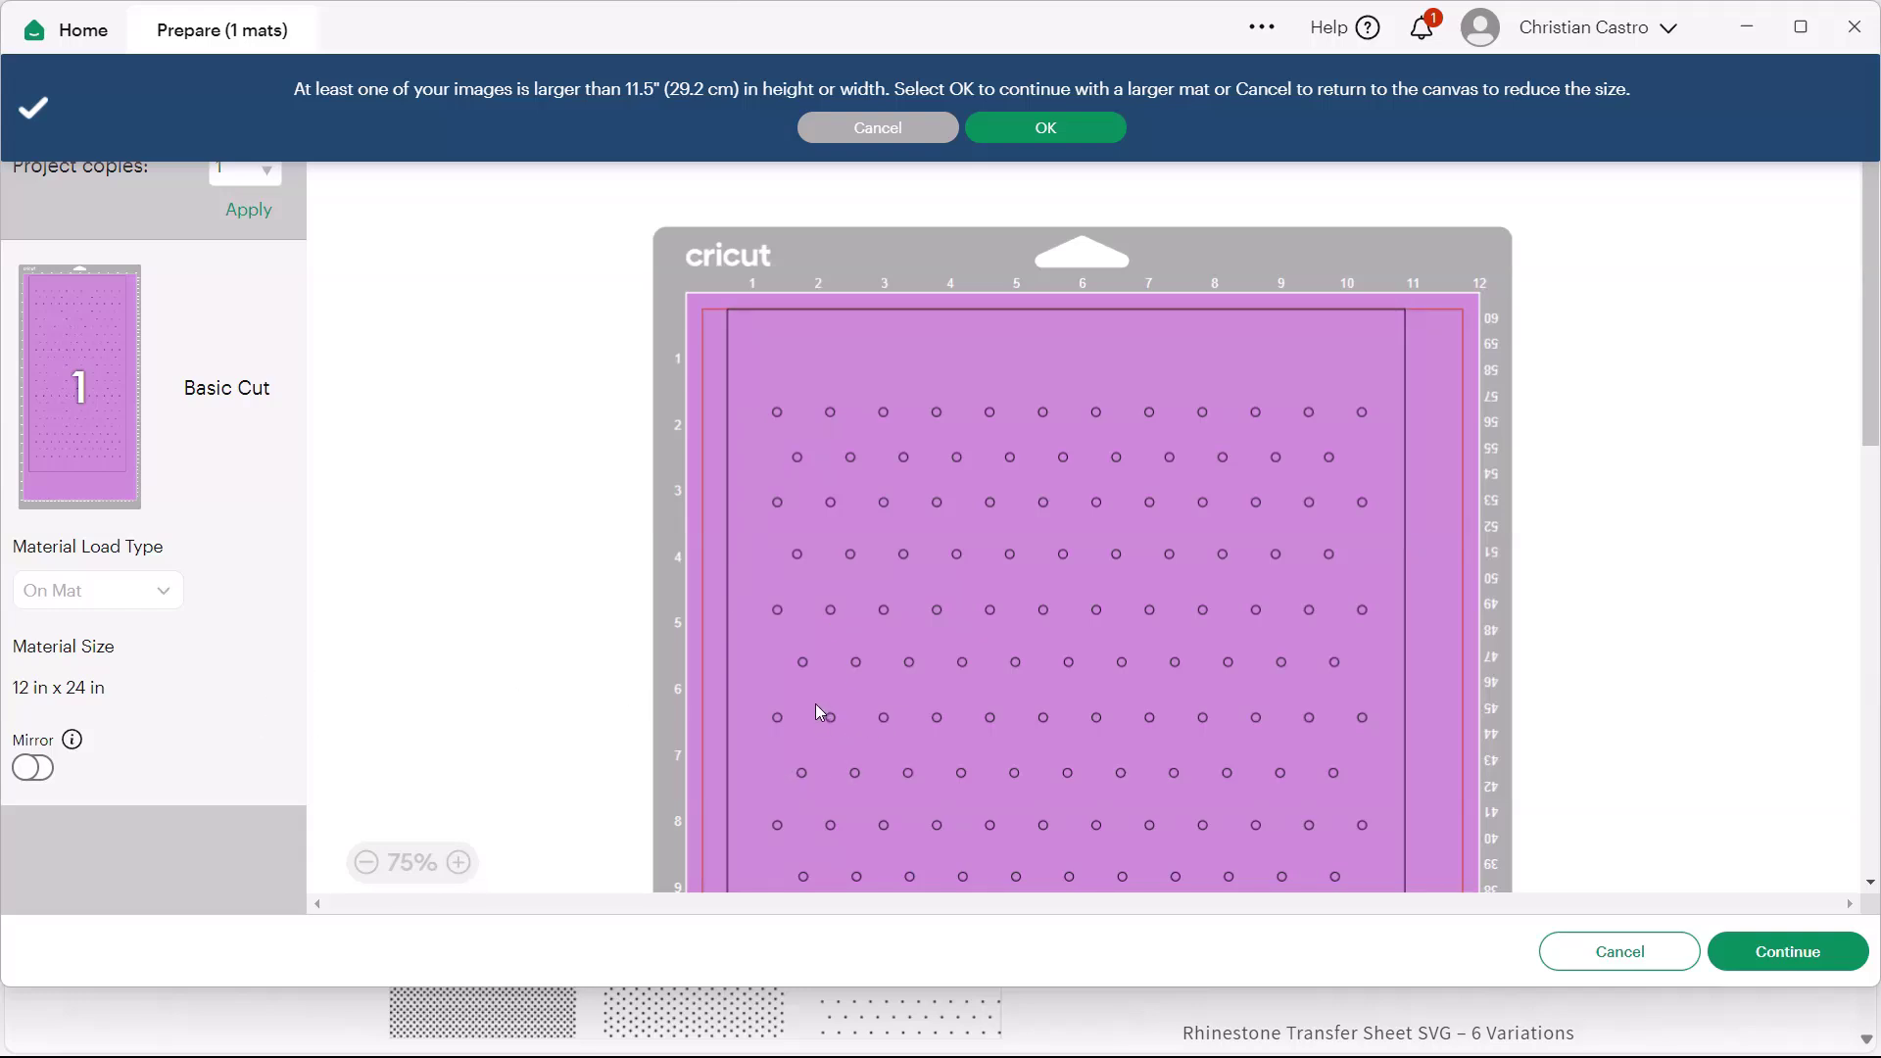
{"action": "scroll", "coordinate": [585, 643], "scroll_direction": "down", "scroll_amount": 3}
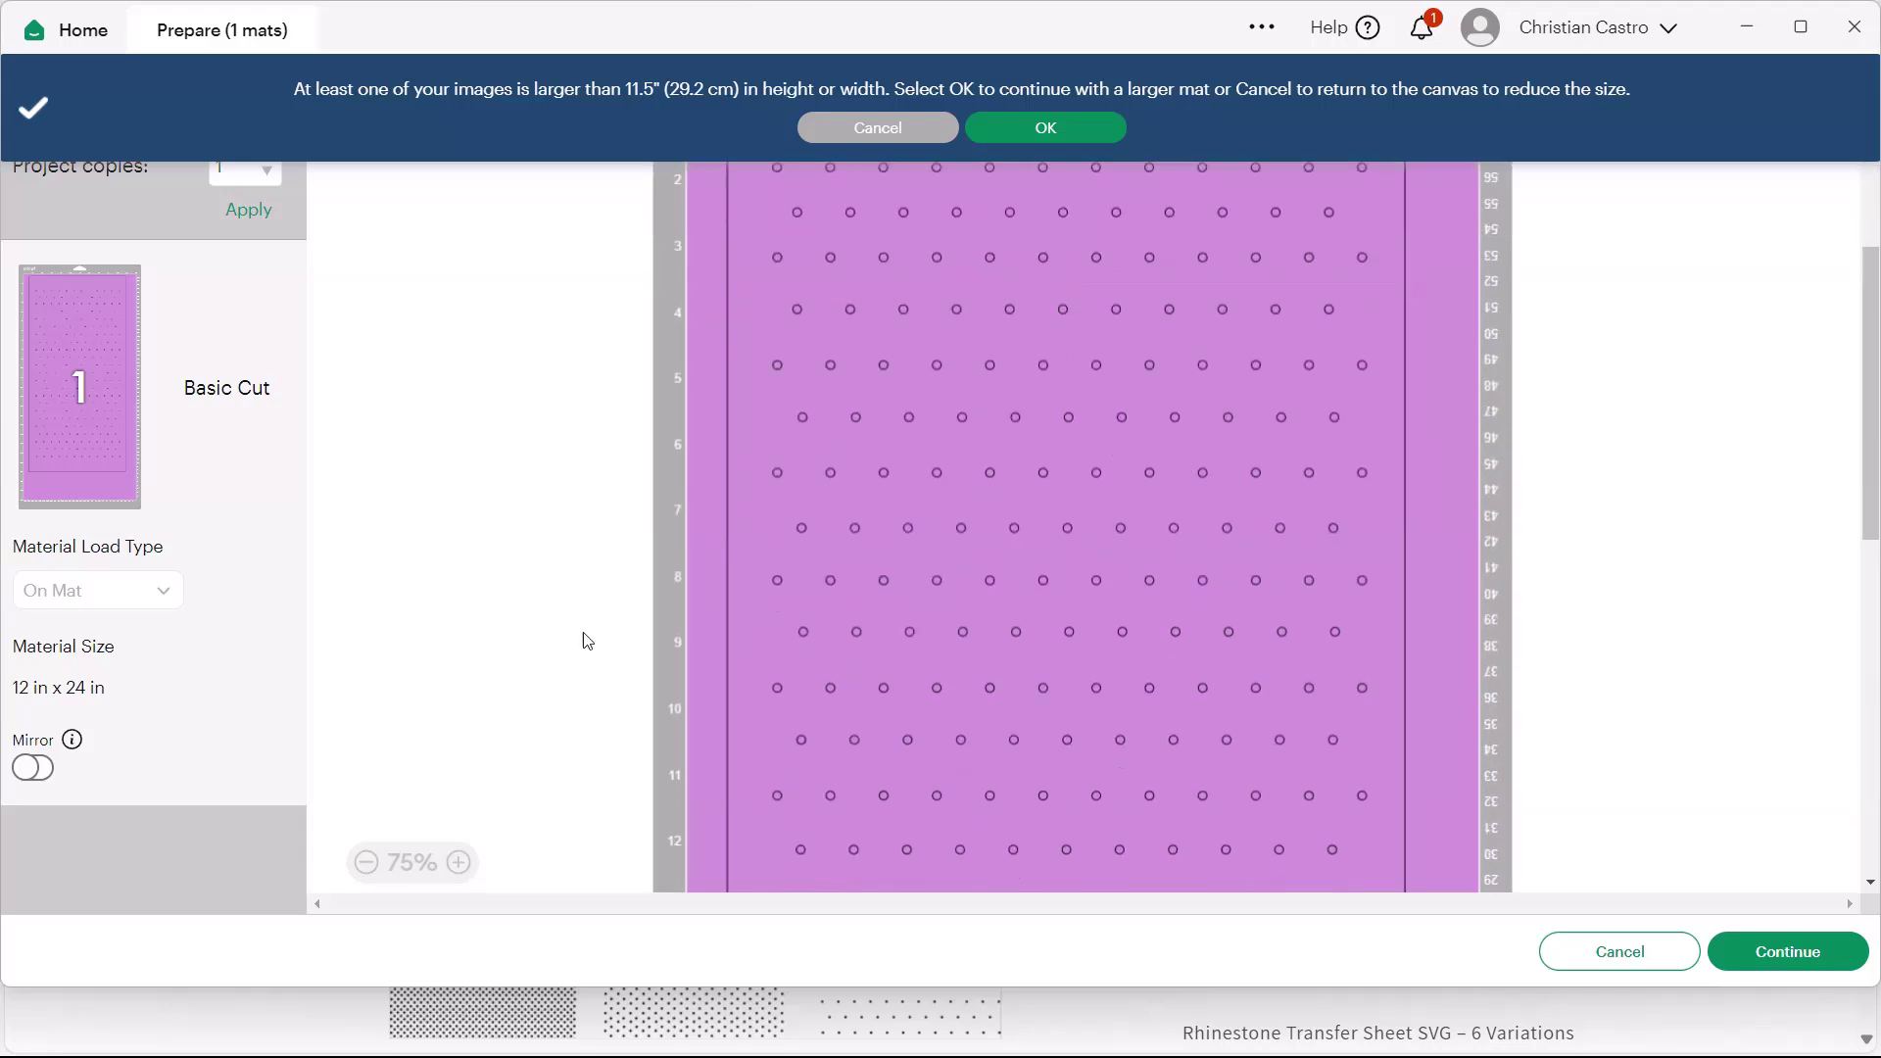
- Open the OG Gothic Text Rhinestone SVG File product page, then return to Cricut's Prepare screen
{"action": "mouse_move", "coordinate": [1318, 991]}
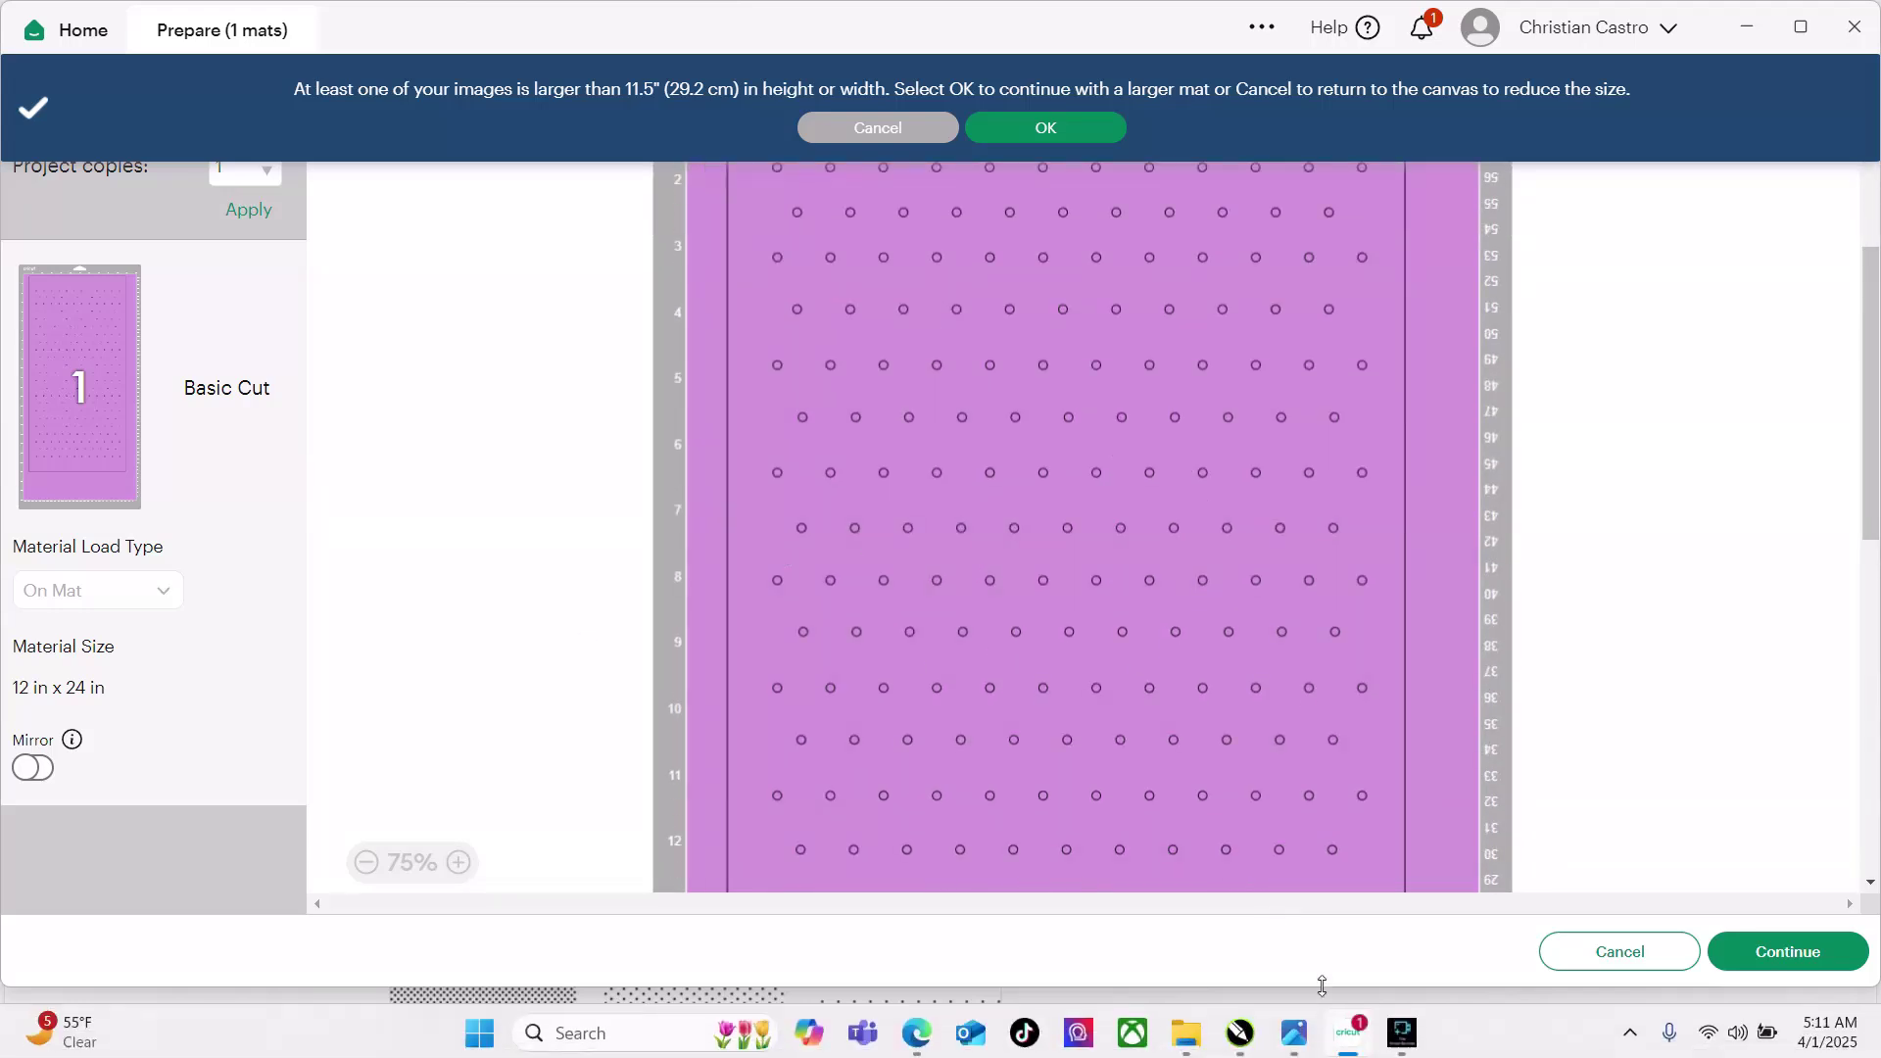
{"action": "left_click", "coordinate": [918, 1028]}
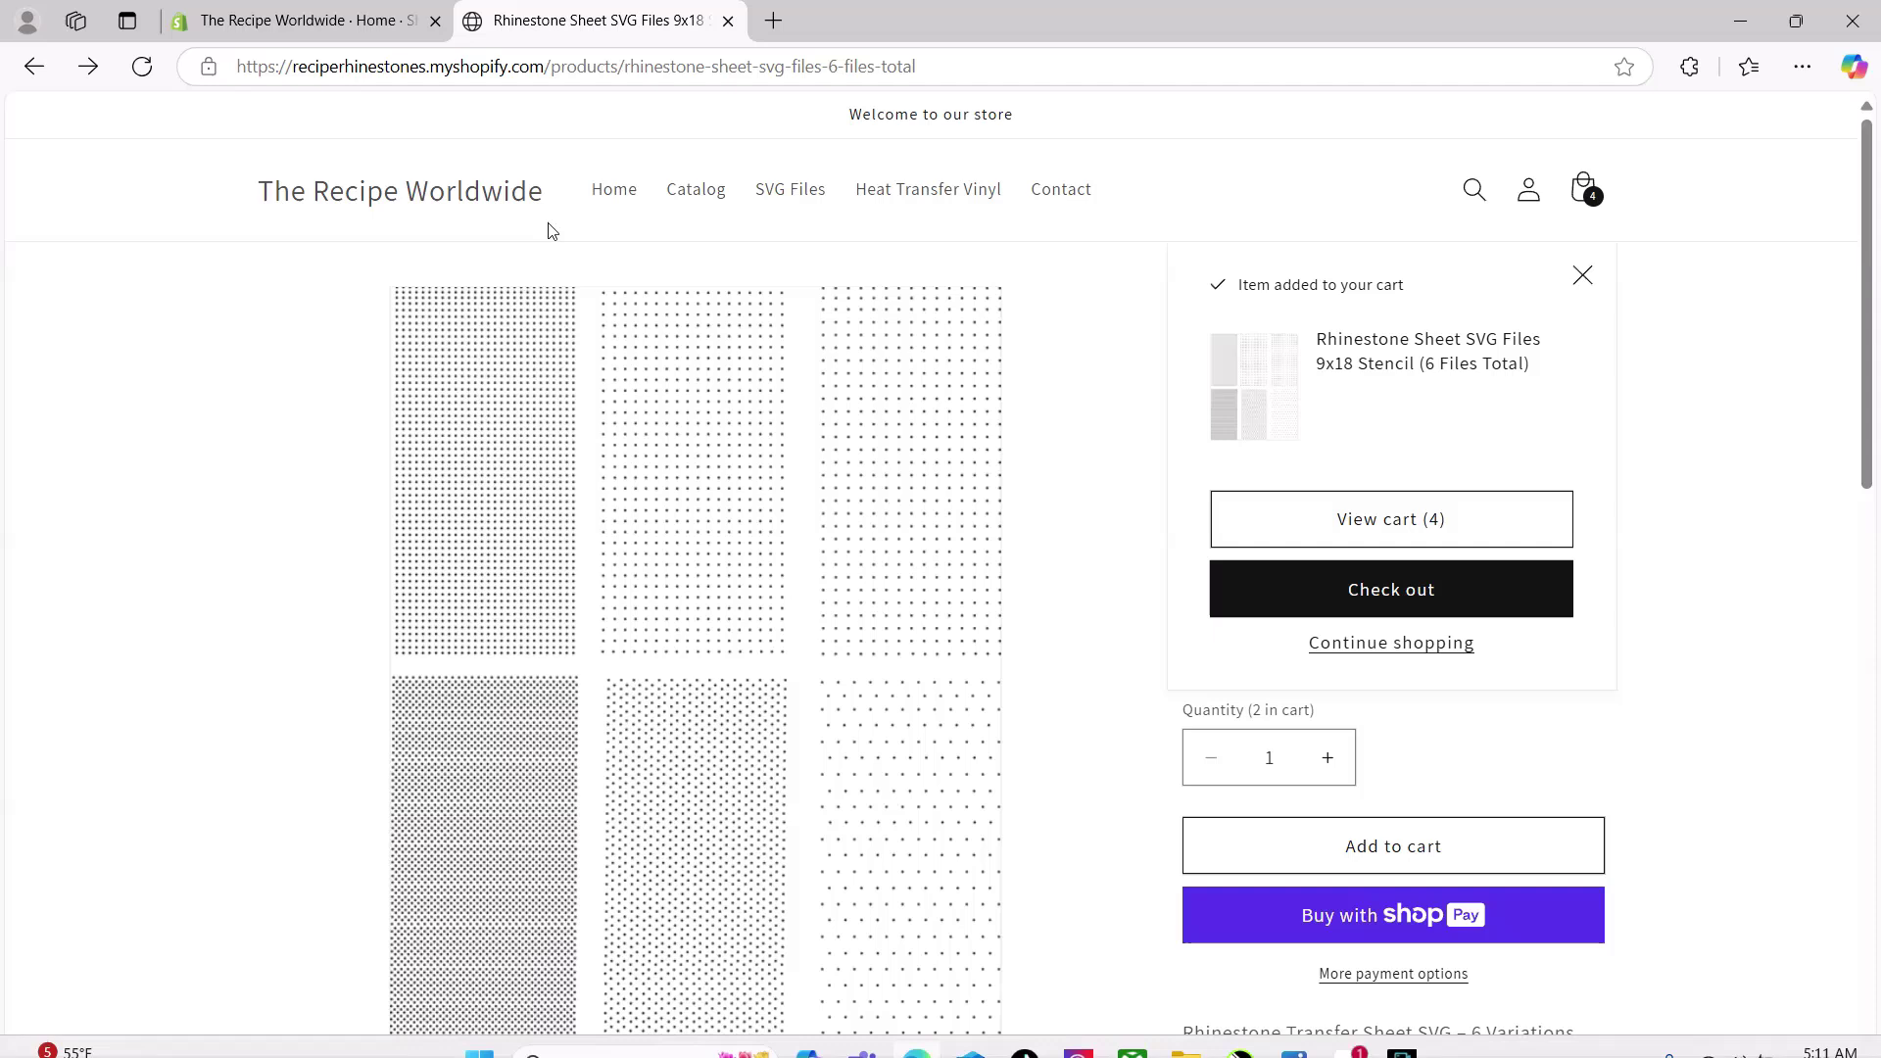
{"action": "left_click", "coordinate": [609, 201]}
{"action": "scroll", "coordinate": [555, 601], "scroll_direction": "down", "scroll_amount": 10}
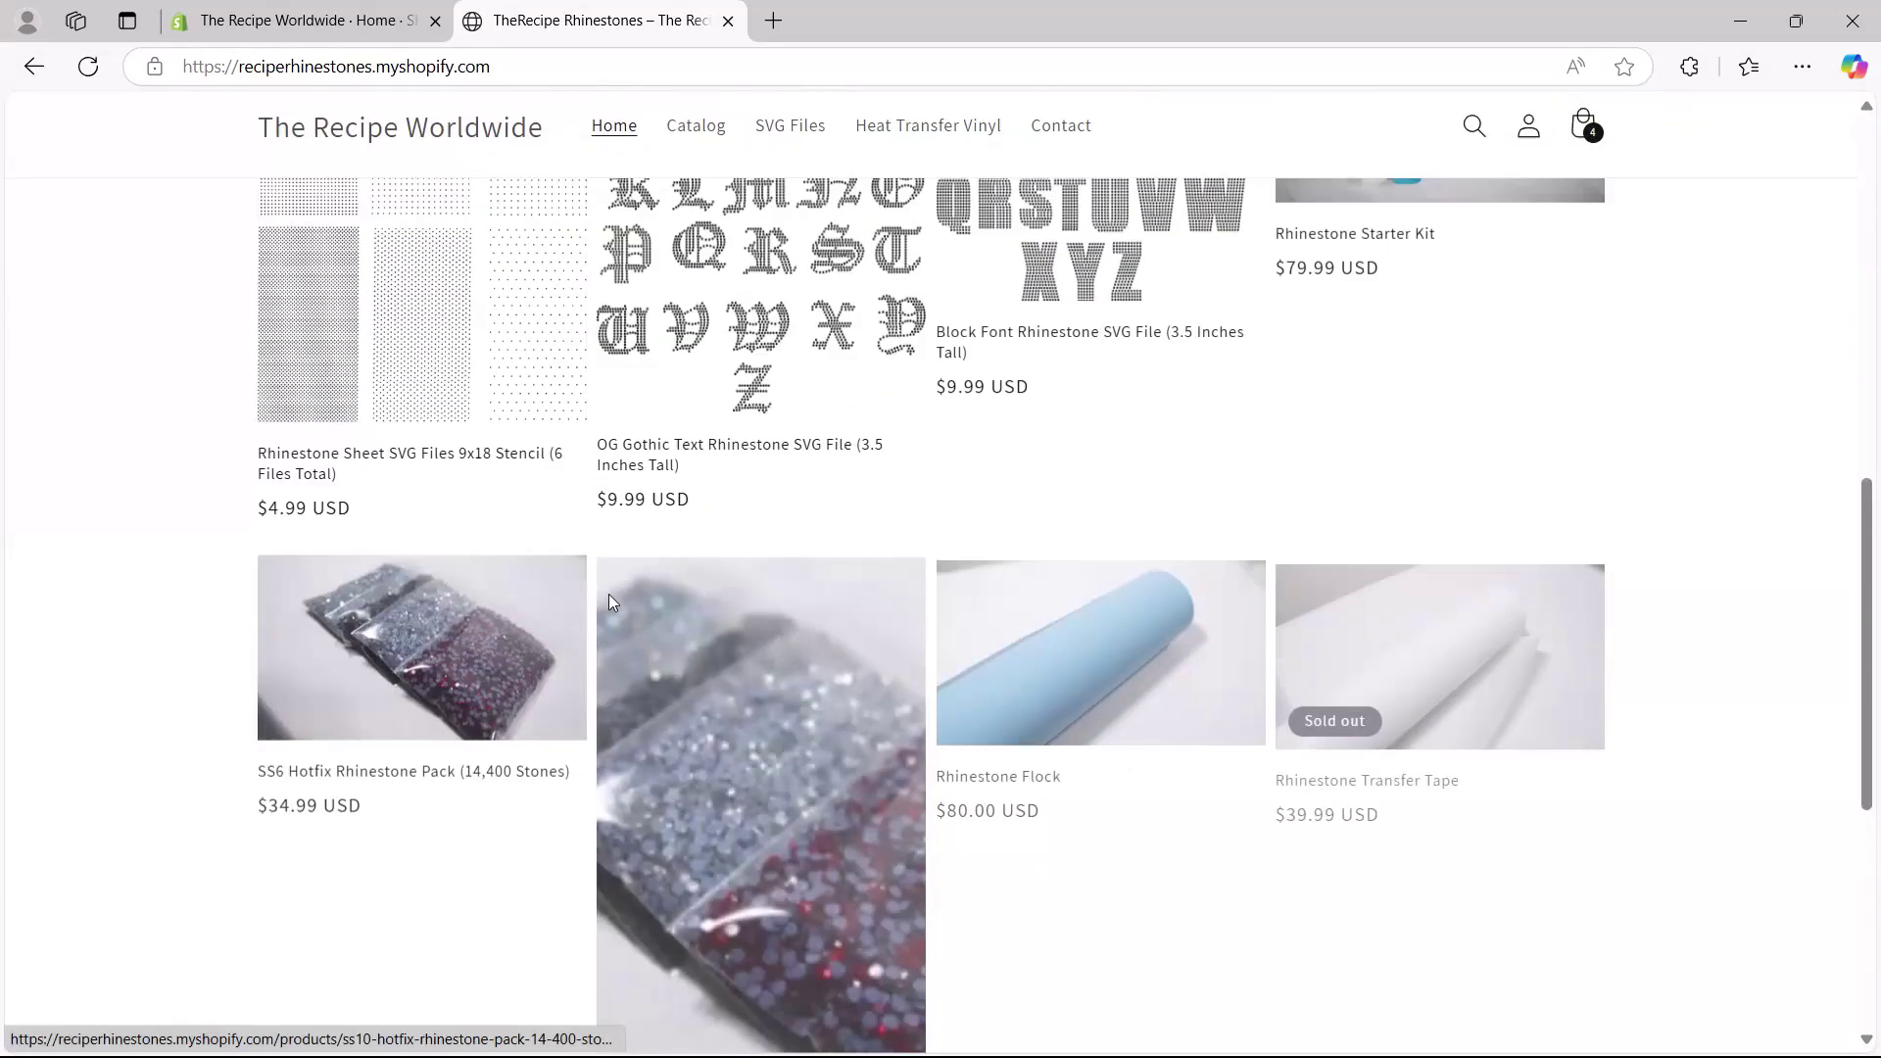
{"action": "scroll", "coordinate": [732, 506], "scroll_direction": "up", "scroll_amount": 5}
{"action": "left_click", "coordinate": [733, 506]}
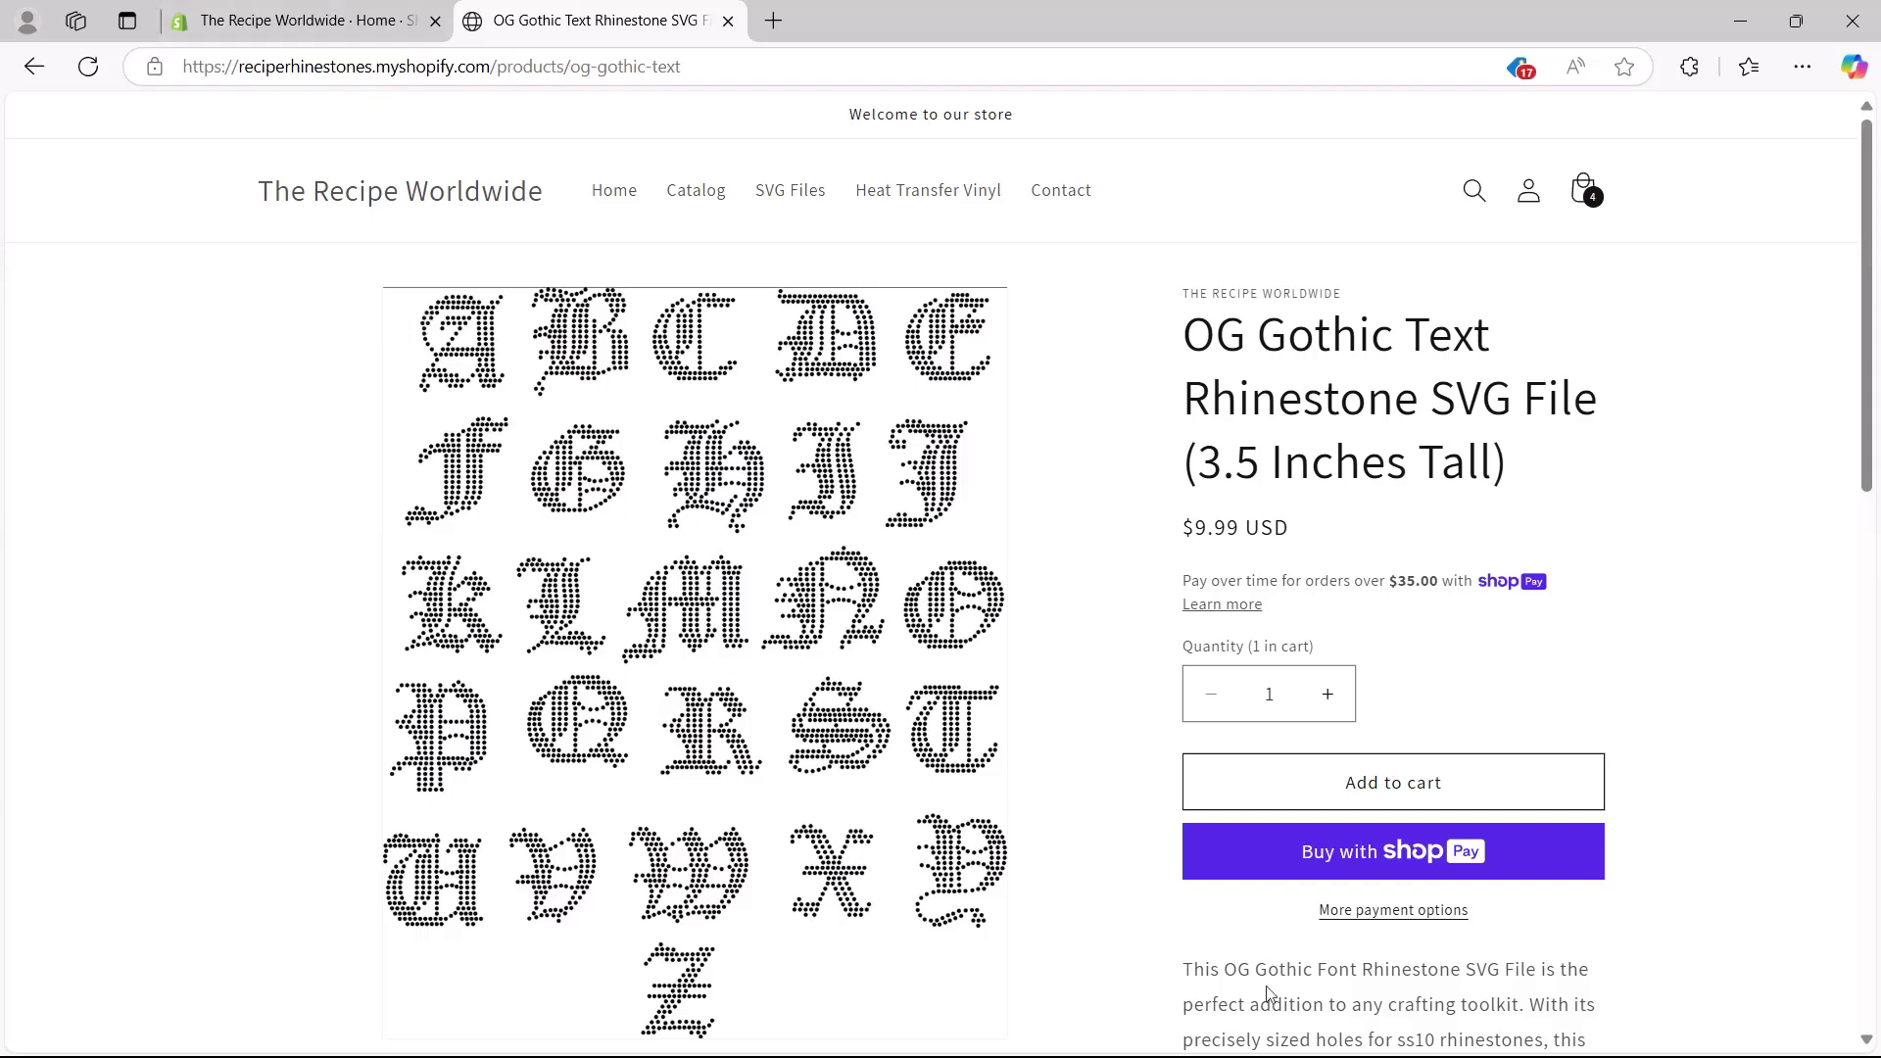
{"action": "mouse_move", "coordinate": [1195, 1041]}
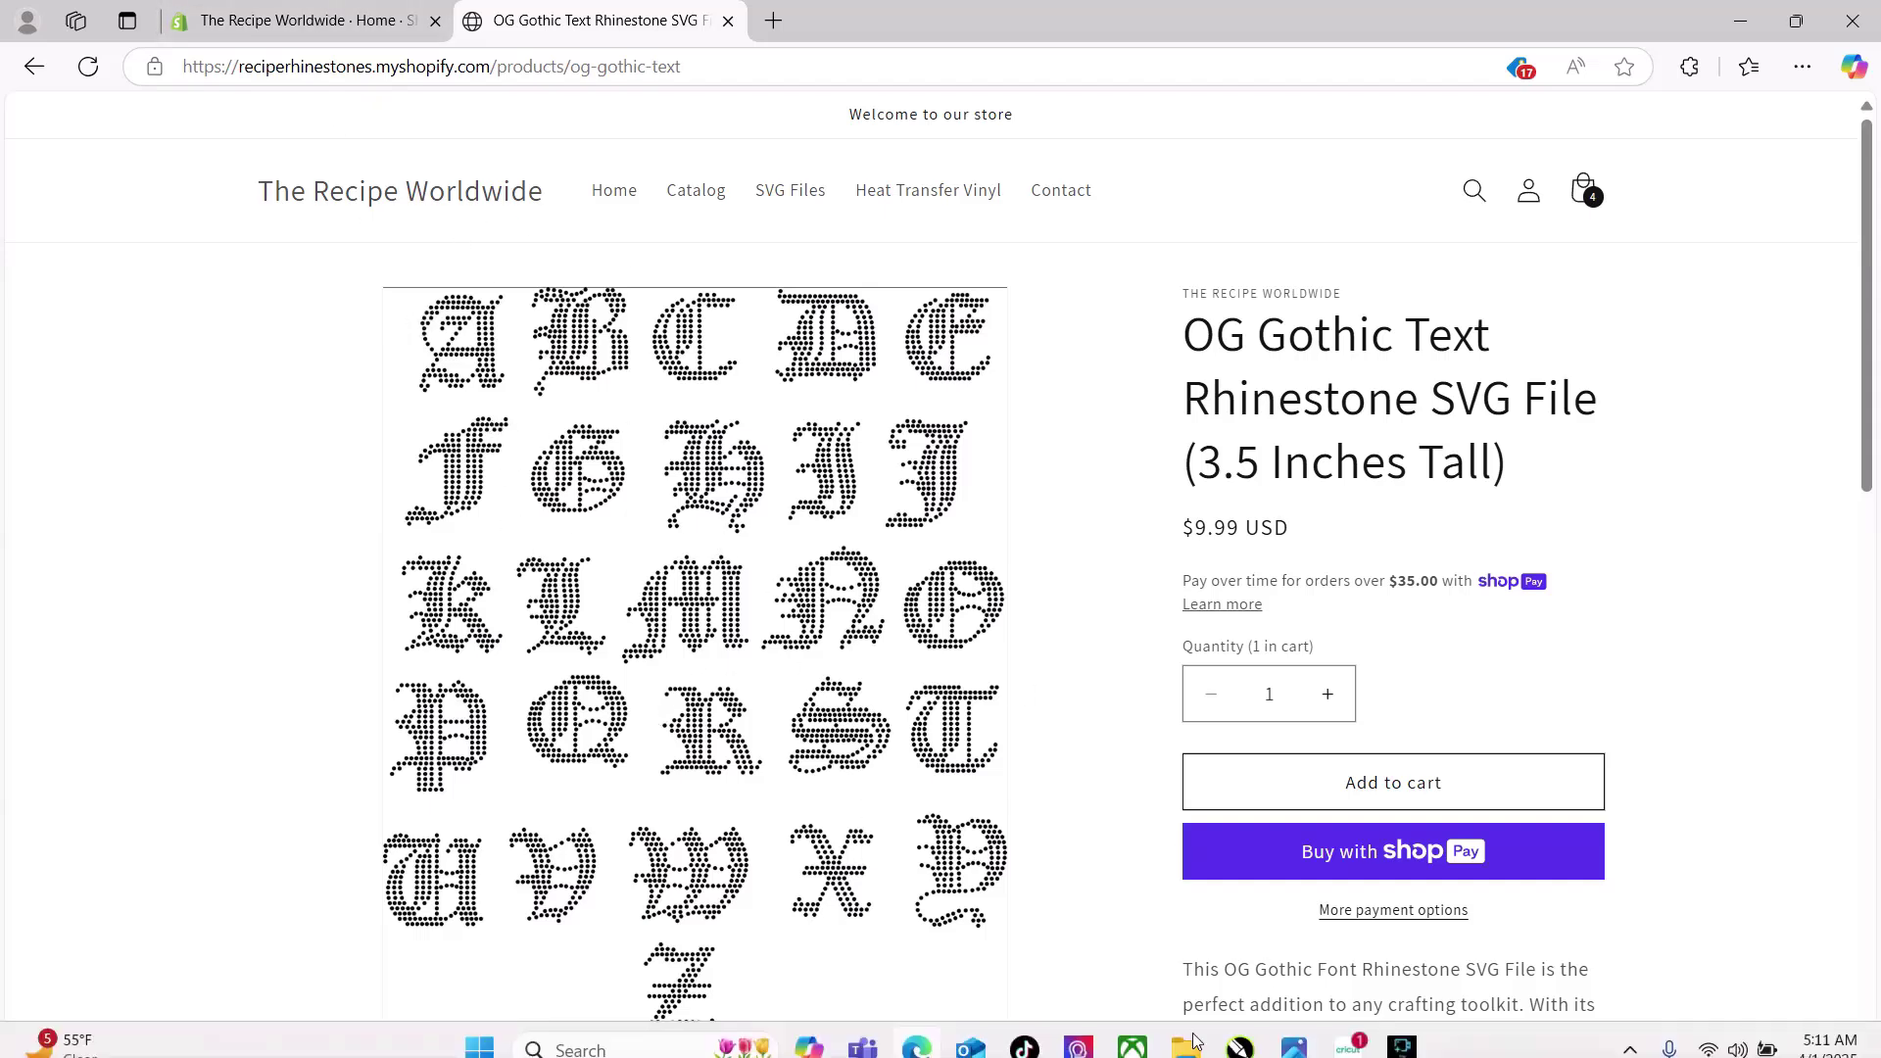
{"action": "left_click", "coordinate": [1350, 1031]}
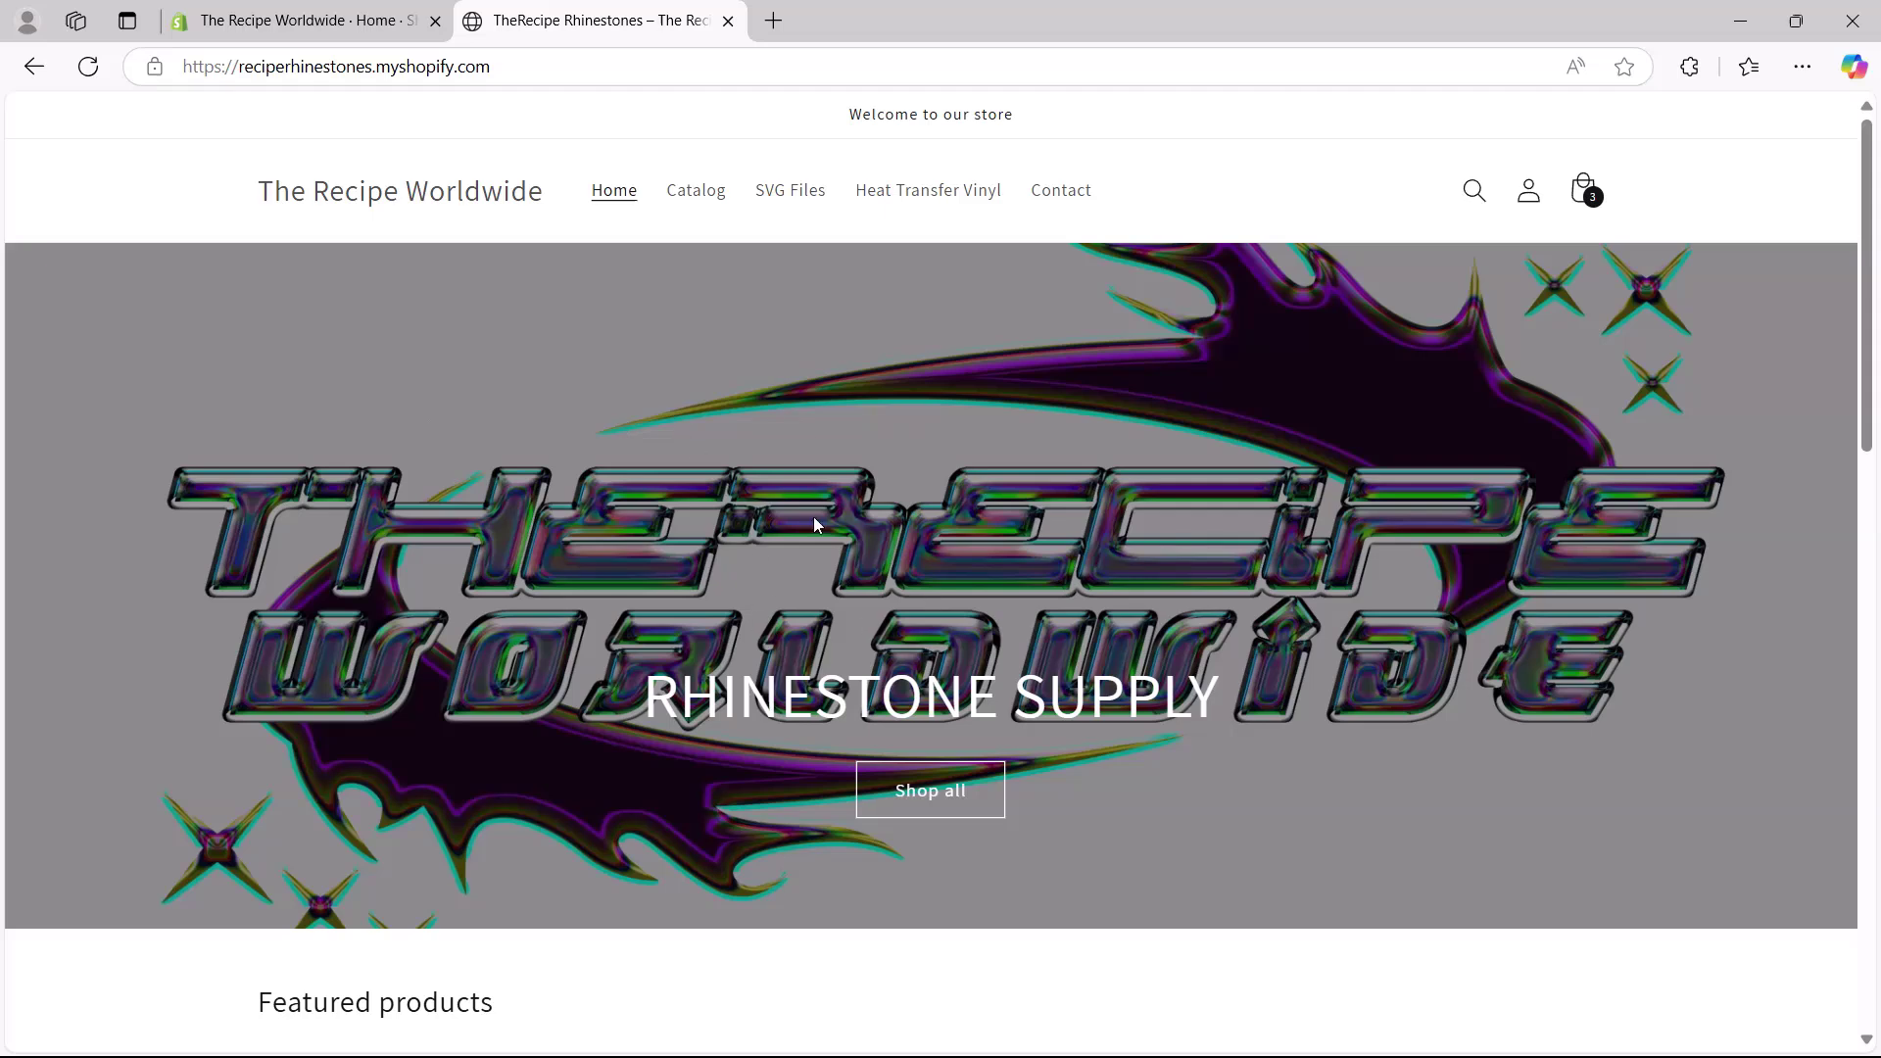
{"action": "scroll", "coordinate": [632, 590], "scroll_direction": "down", "scroll_amount": 2}
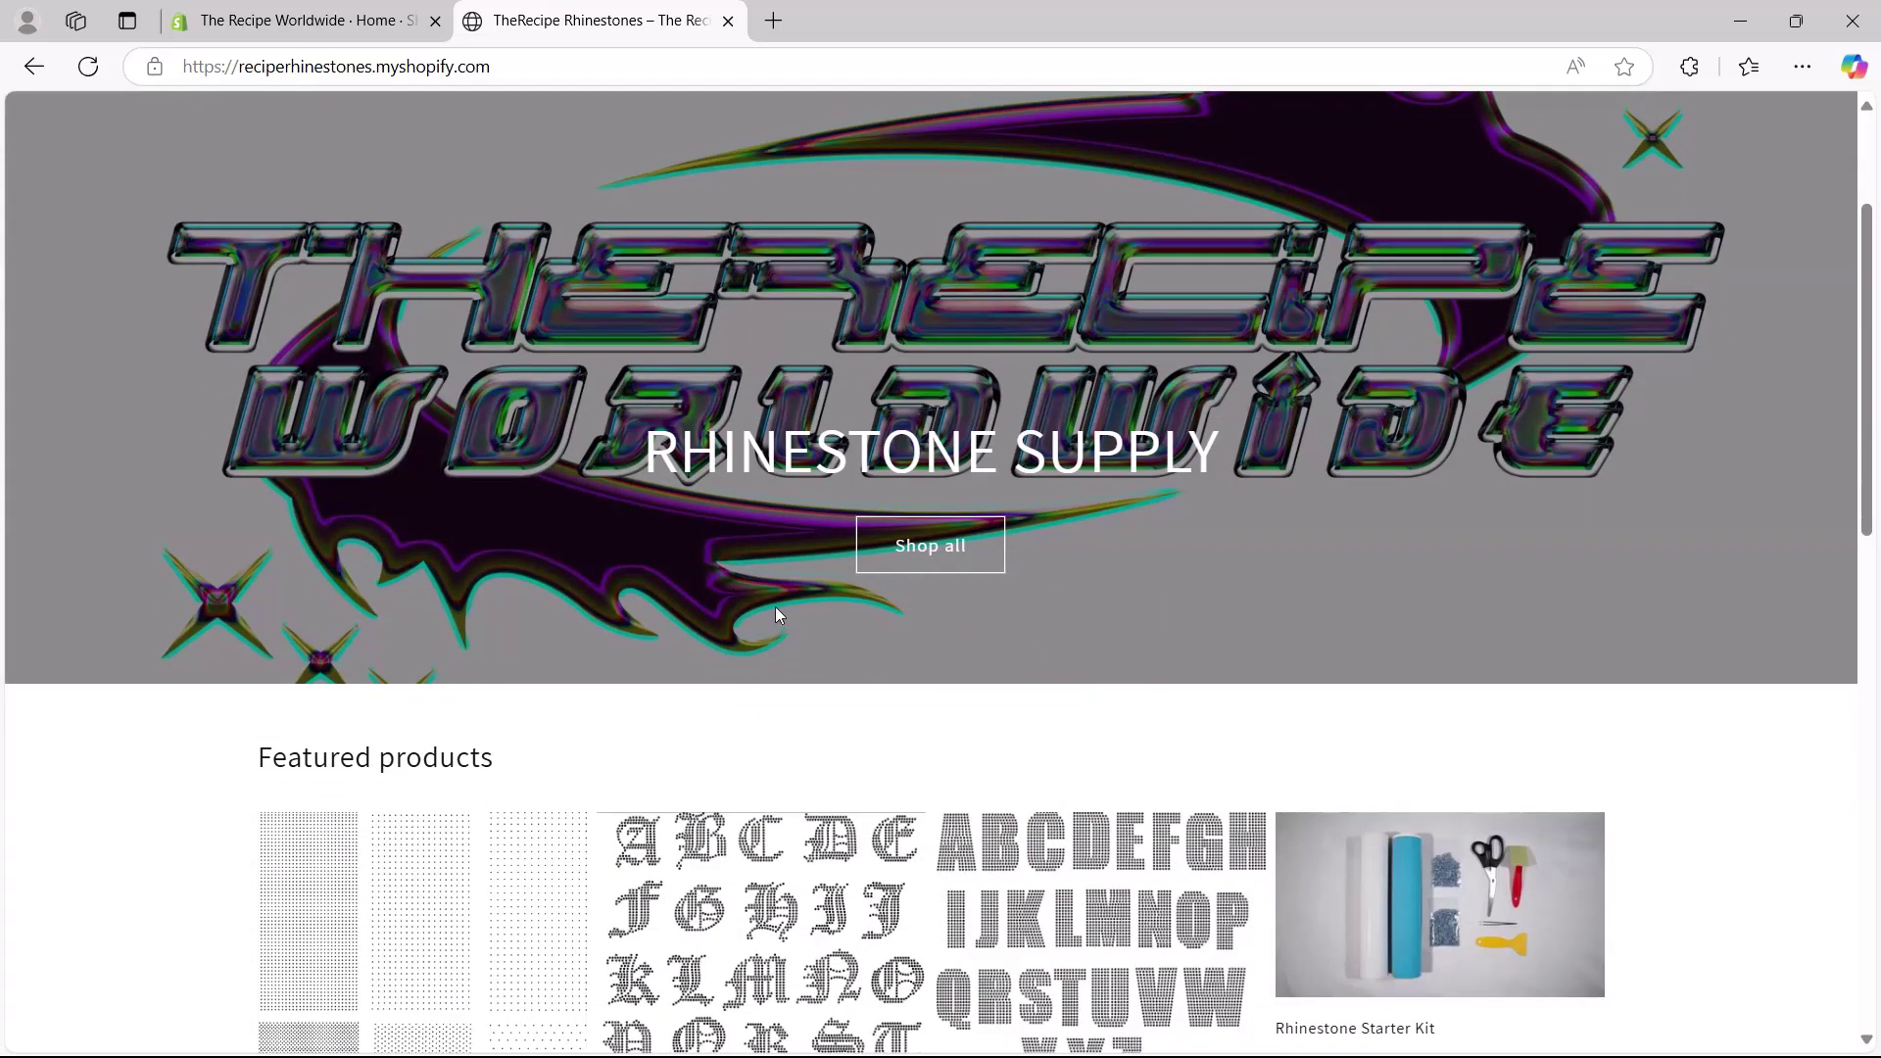
{"action": "scroll", "coordinate": [455, 533], "scroll_direction": "down", "scroll_amount": 1}
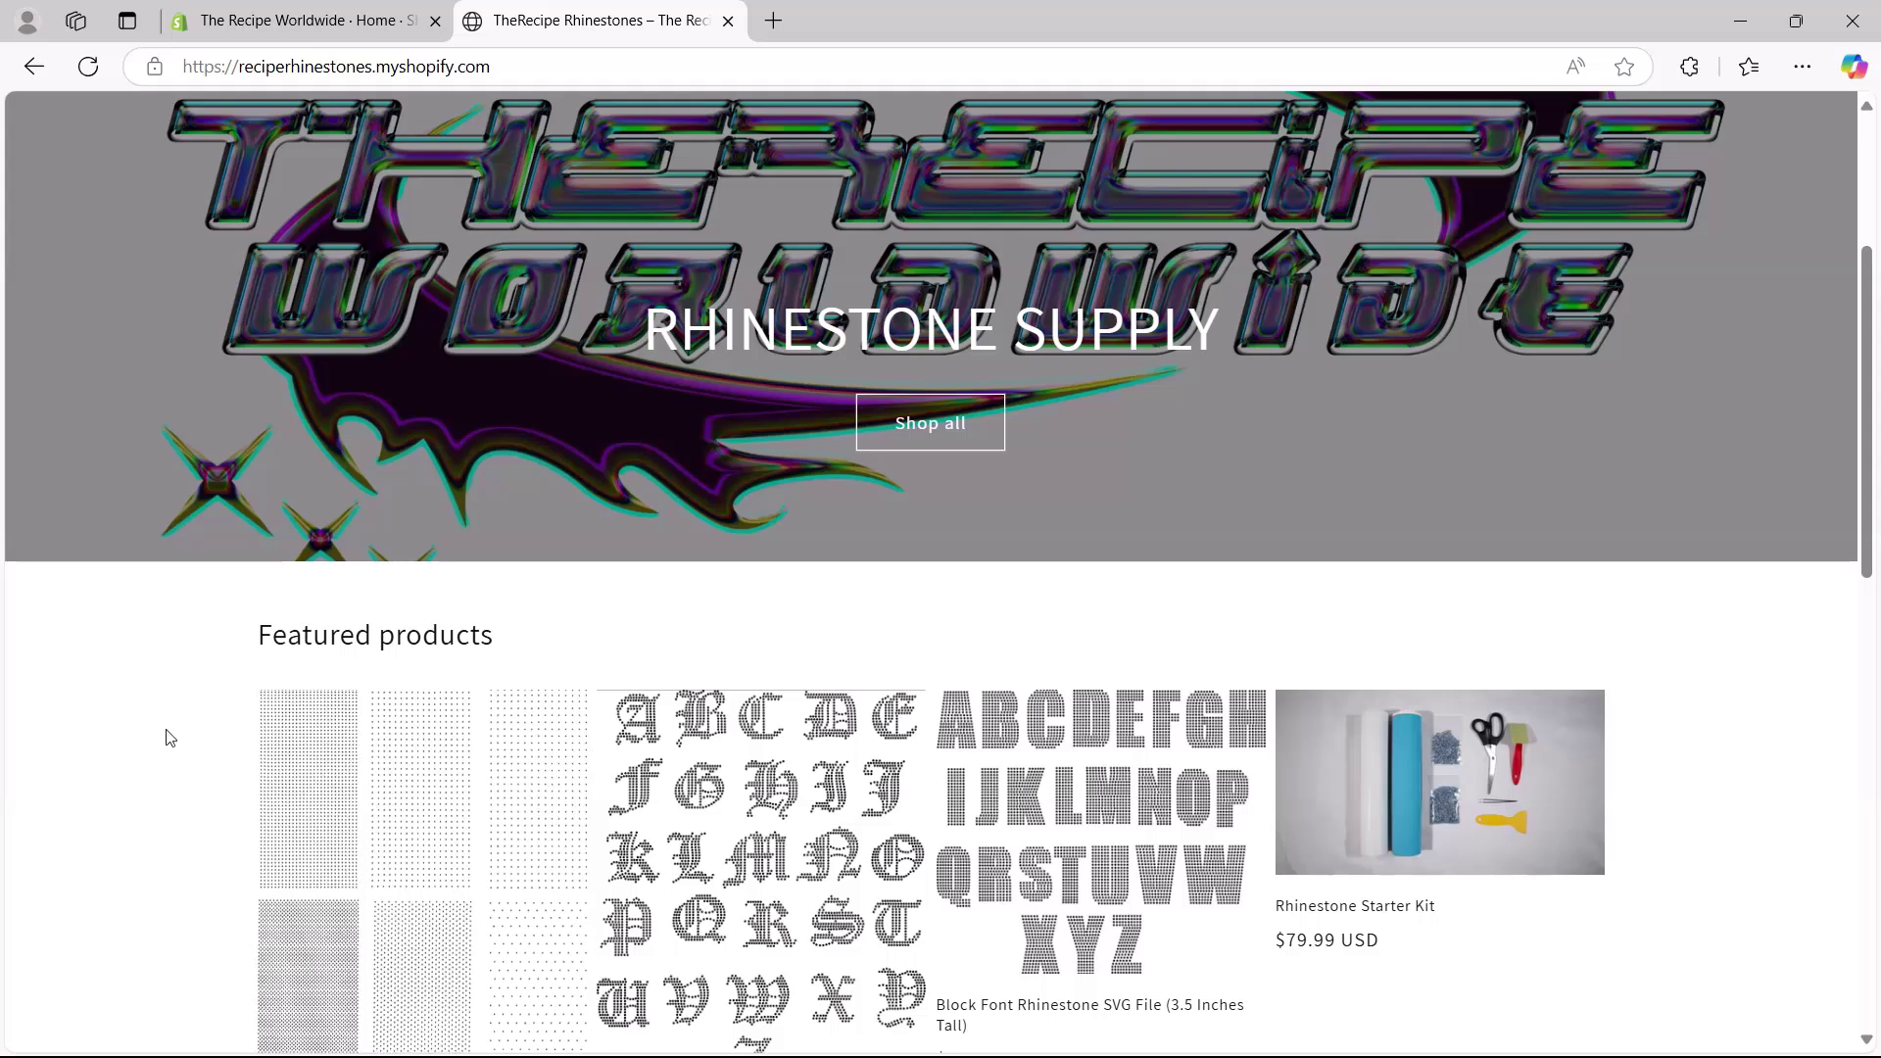
{"action": "scroll", "coordinate": [151, 726], "scroll_direction": "down", "scroll_amount": 2}
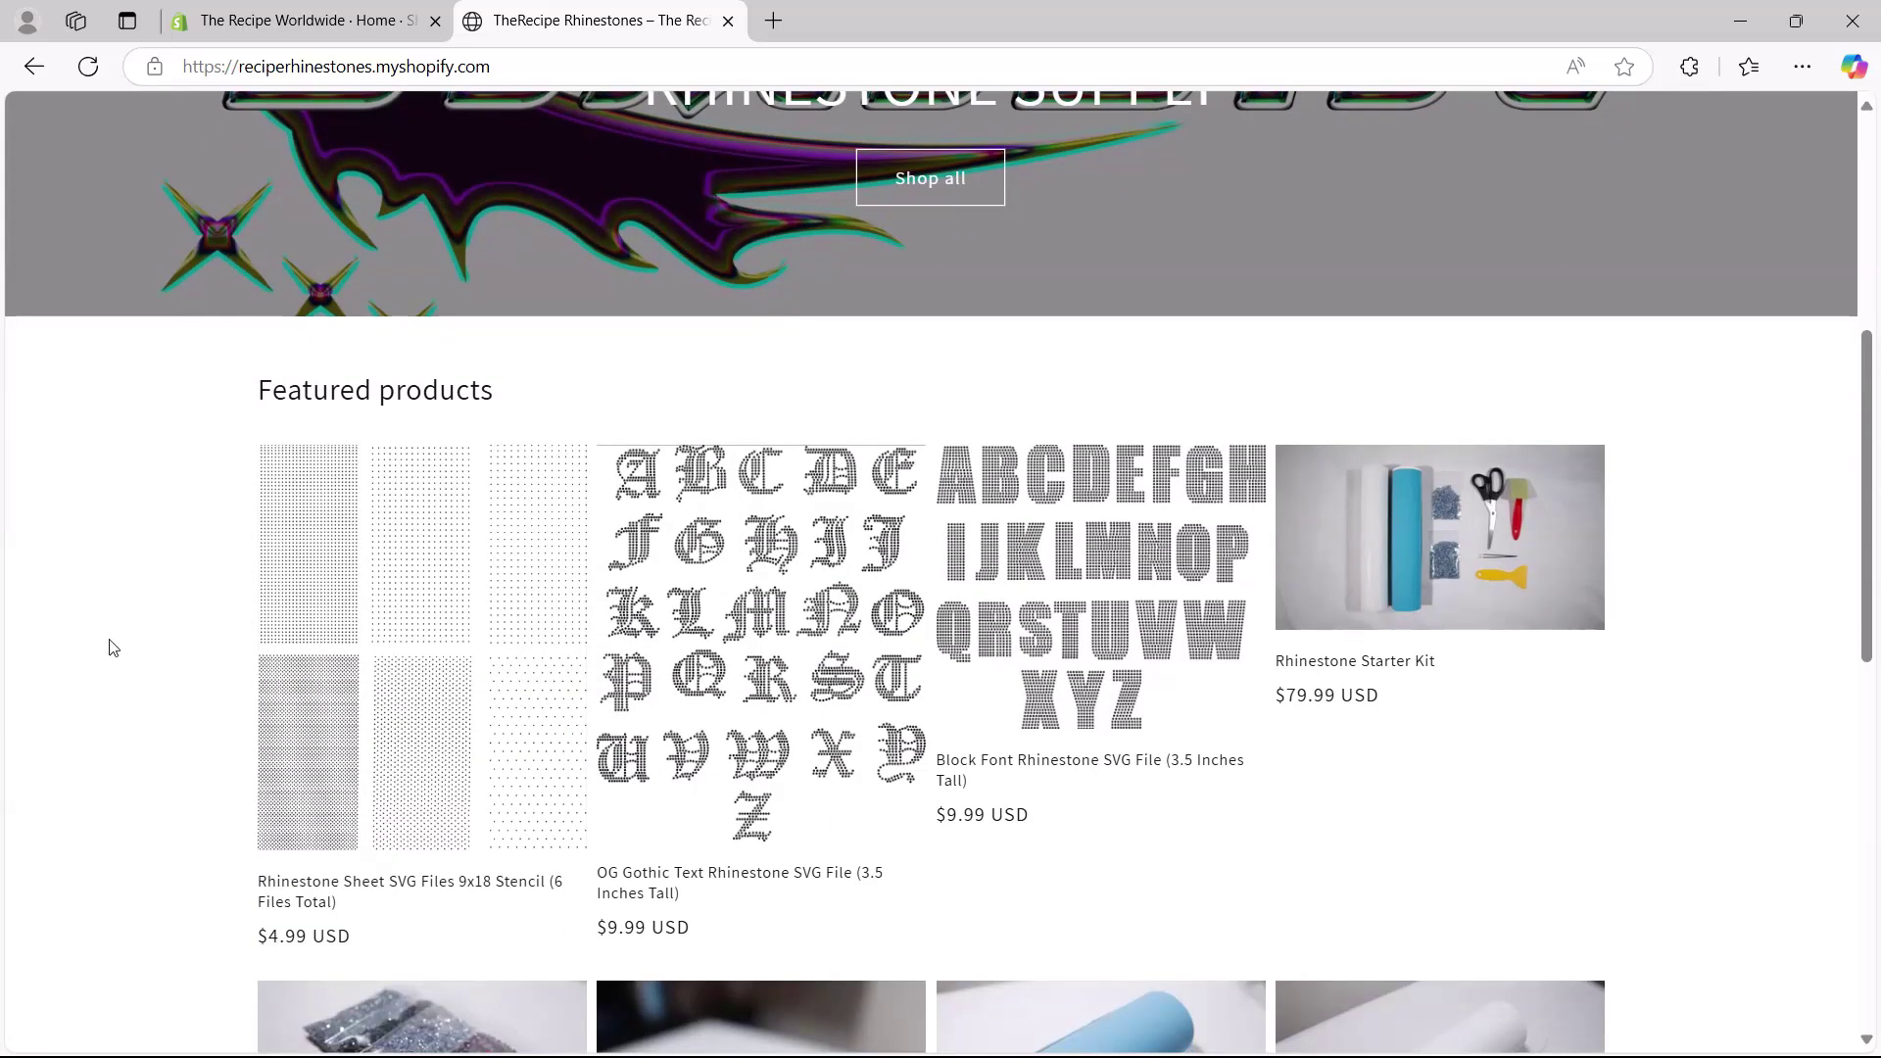